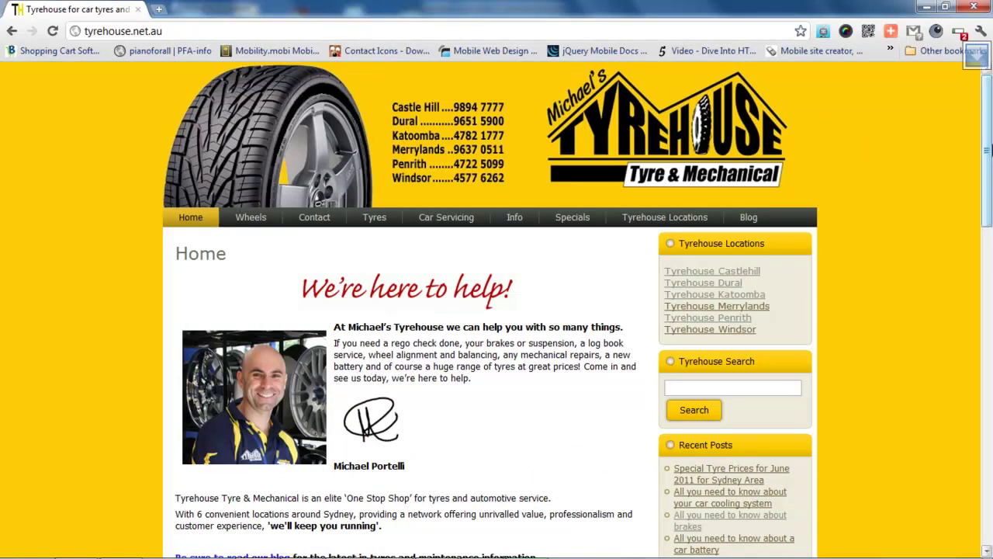
Bring up the businessmobilewebsite.com tab in Chrome to review the reference layout
mouse_move(990, 142)
mouse_down()
mouse_move(987, 161)
mouse_move(979, 142)
mouse_up()
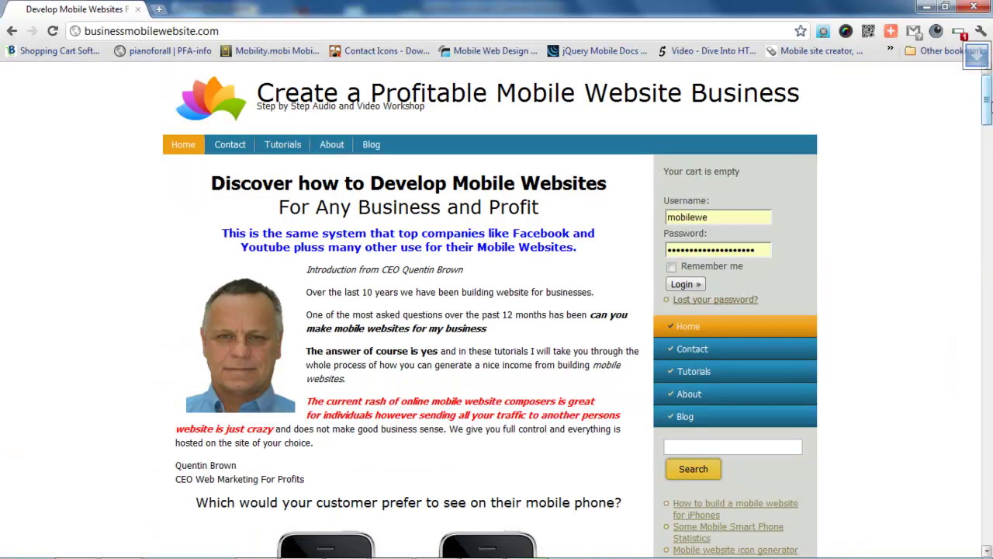
drag(987, 107, 727, 109)
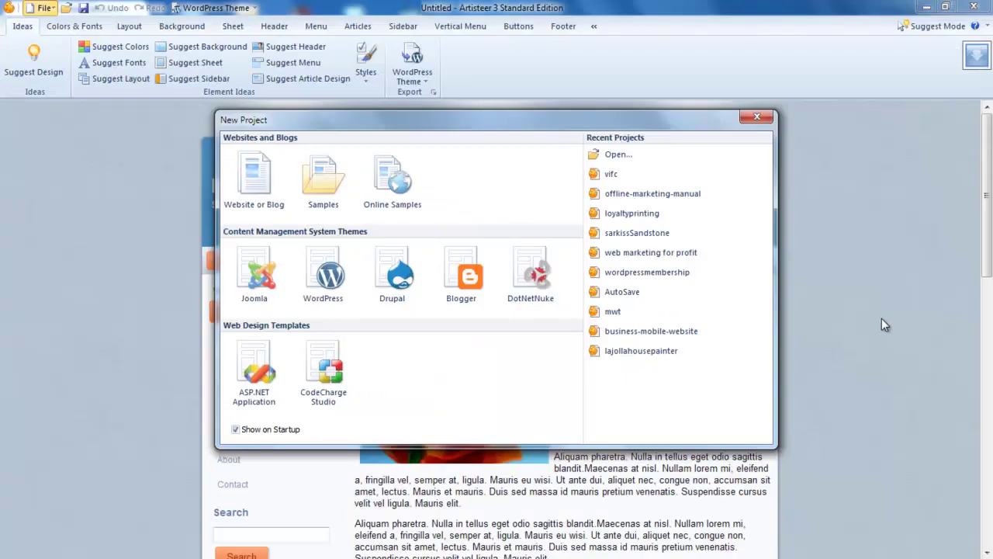
Start a WordPress theme project and generate a suggested design limited to the Corporate style
click(328, 285)
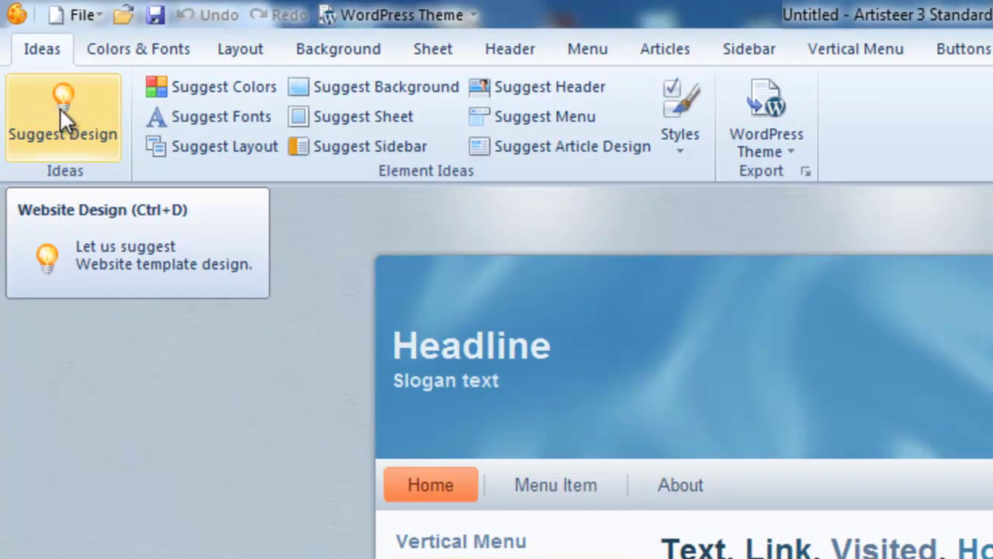
click(59, 110)
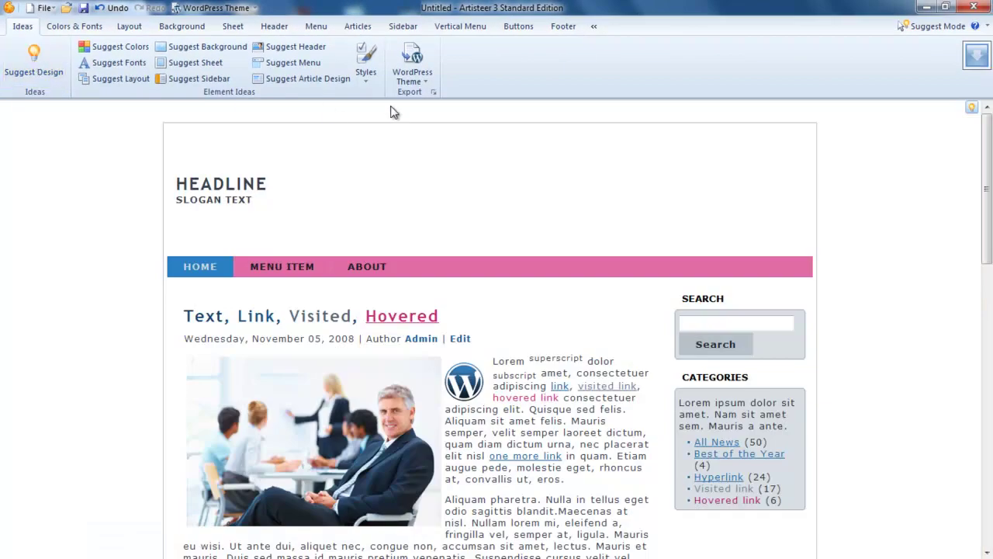
click(367, 72)
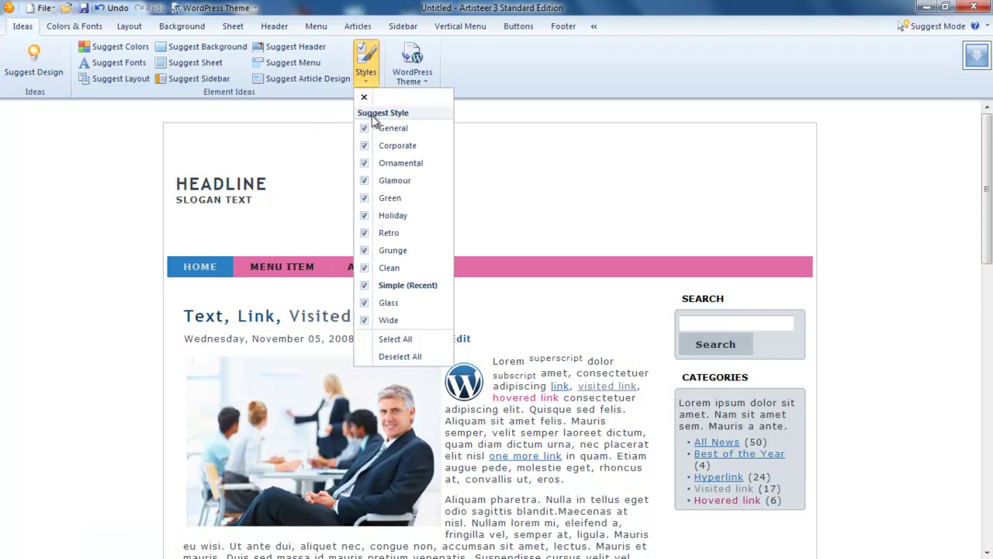
click(401, 356)
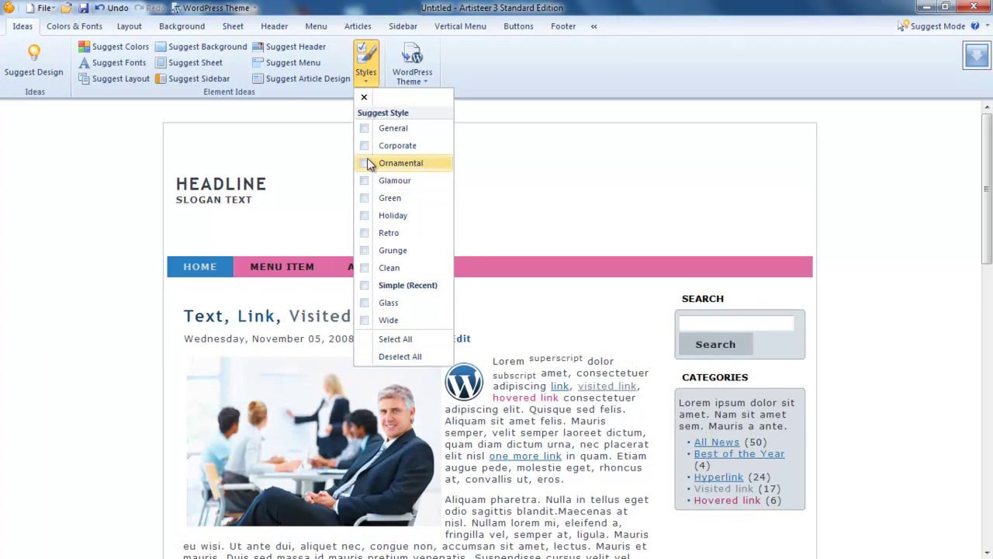
click(396, 145)
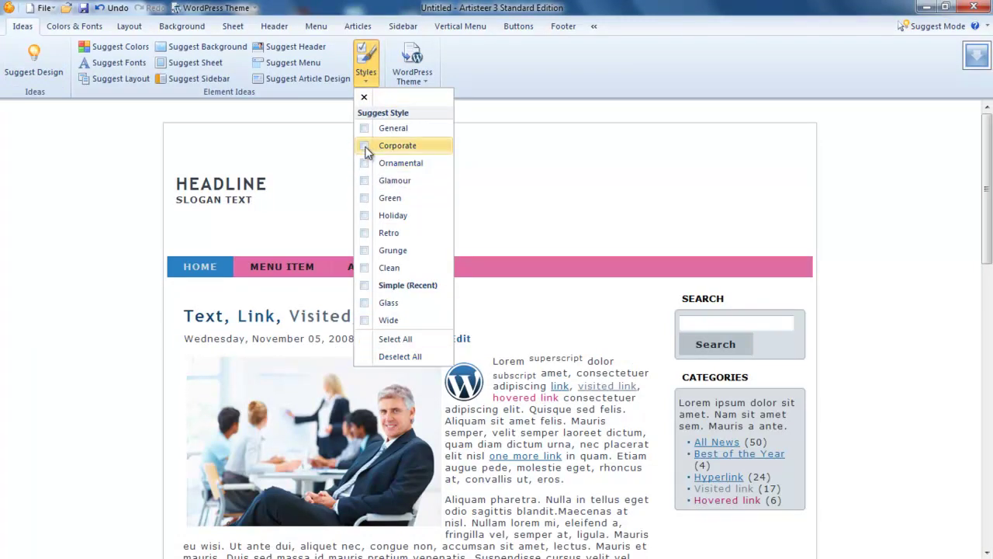
click(523, 171)
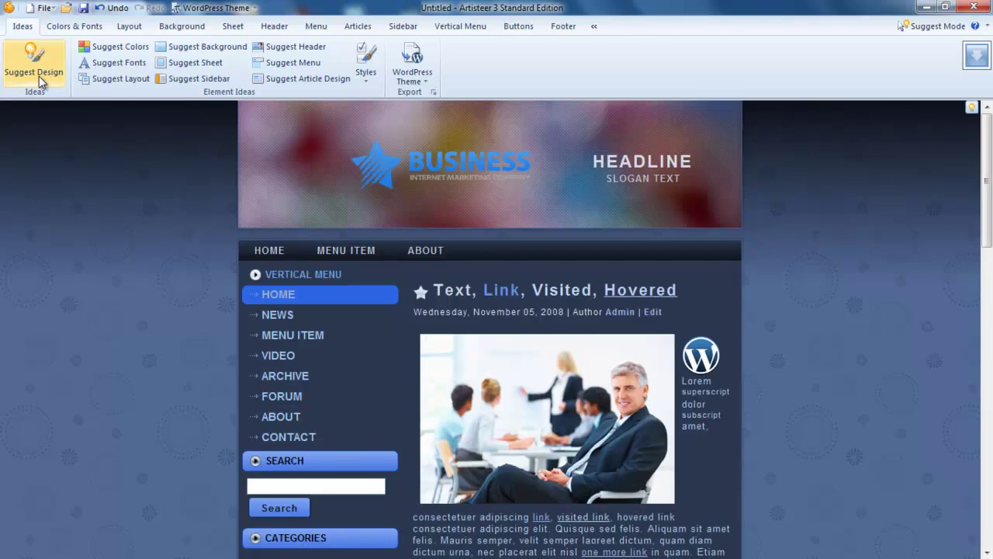
click(39, 75)
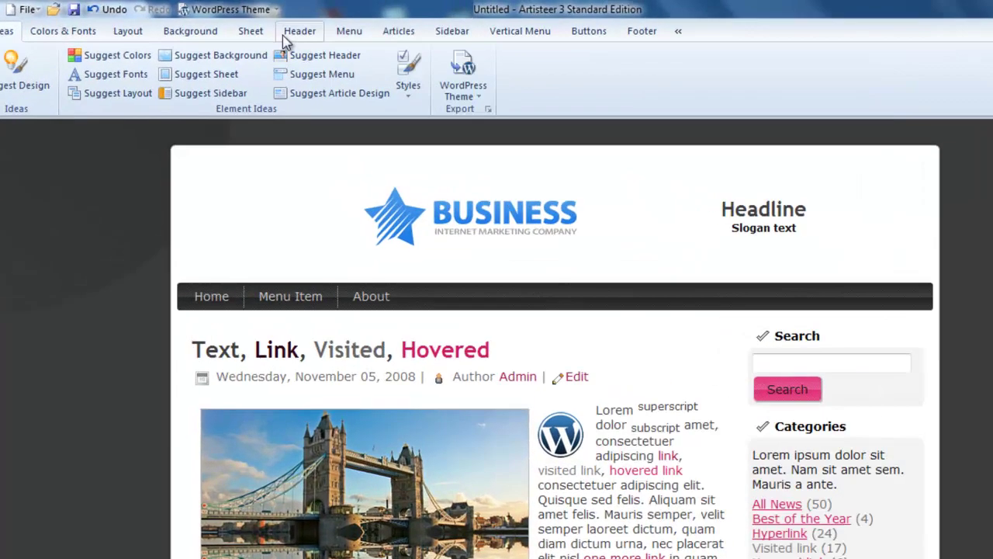
Set the sheet's top margin to 0 pixels, Radius to No Radius and Padding to No Padding
click(231, 25)
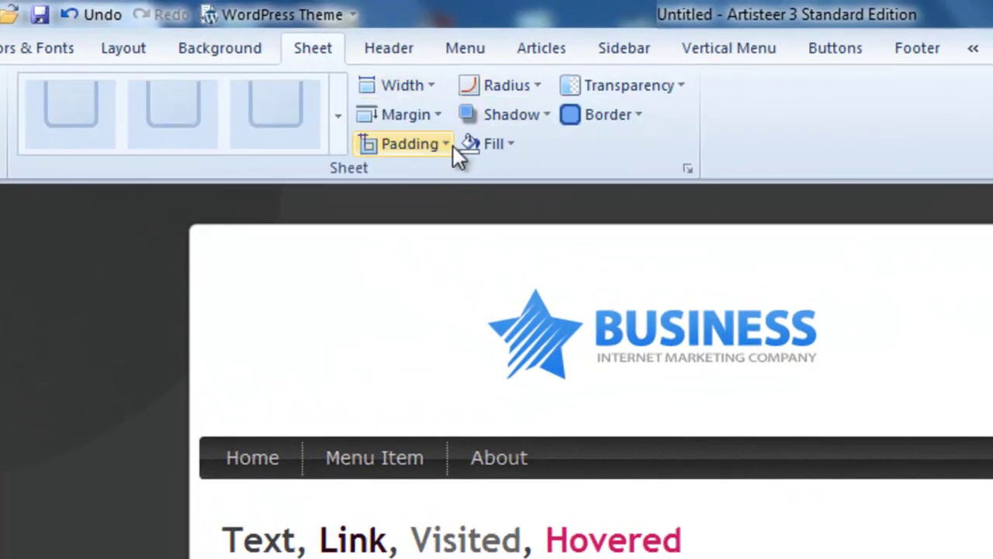
click(412, 113)
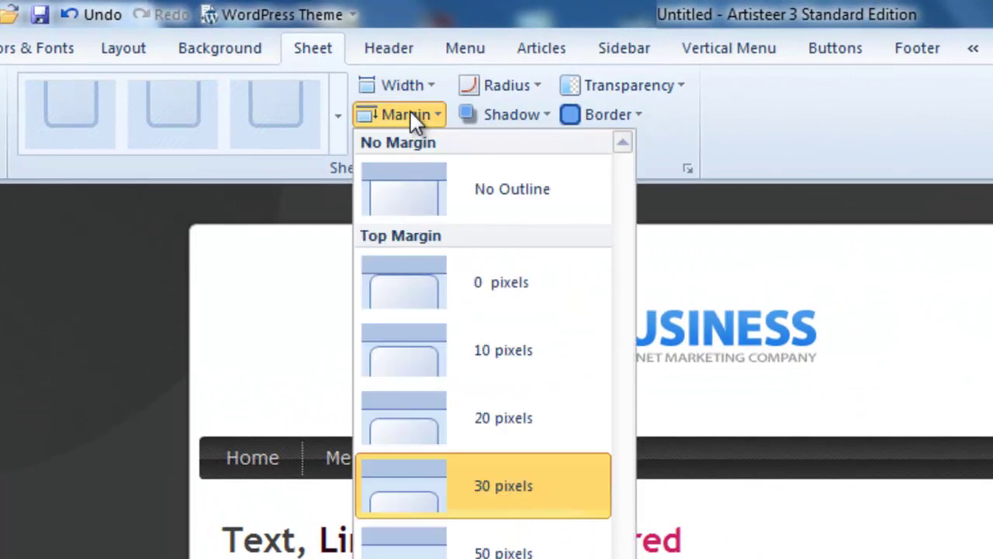
click(449, 280)
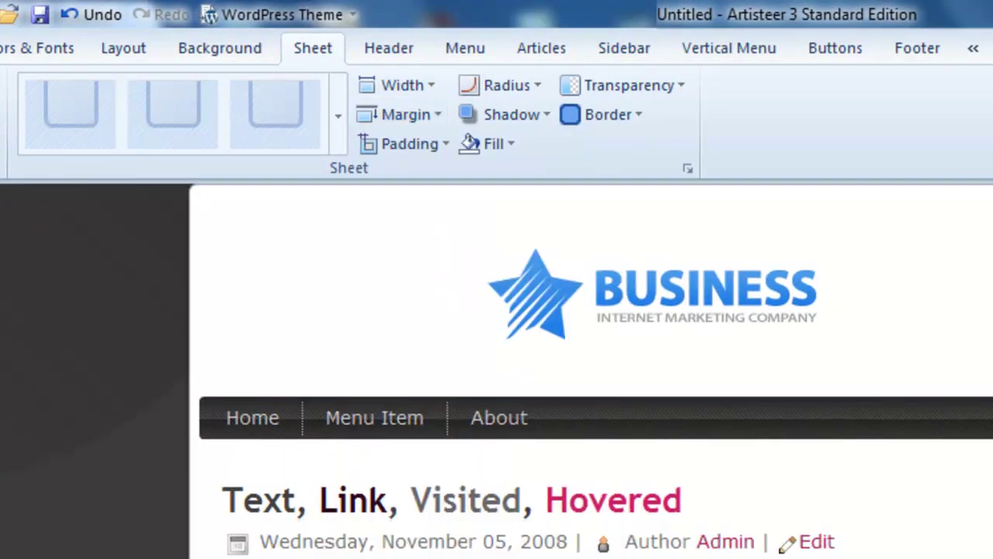
click(519, 85)
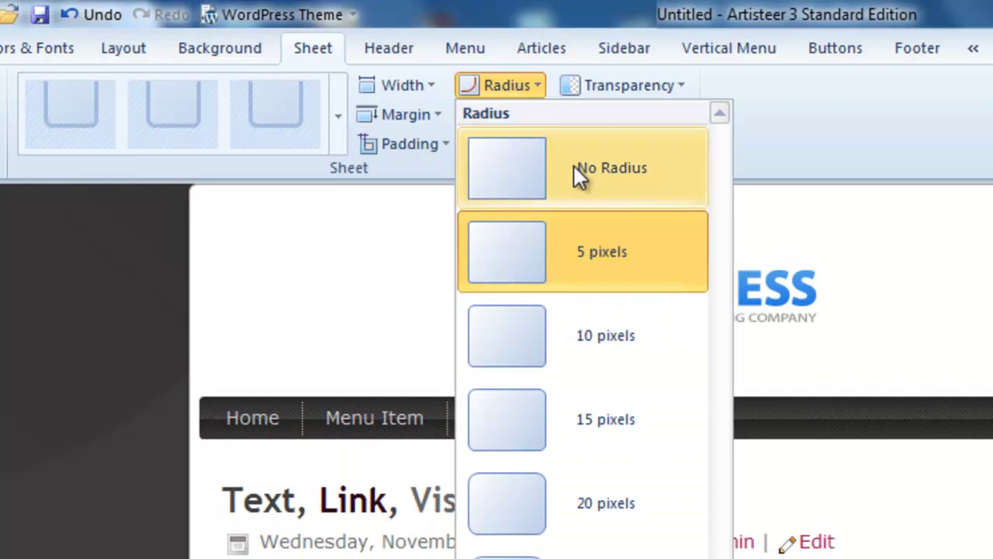
click(574, 166)
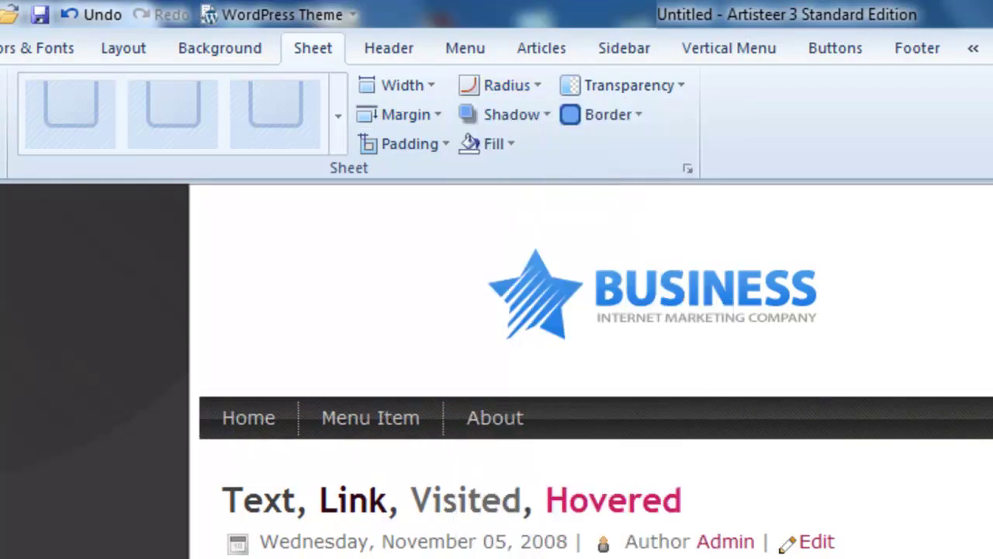
click(423, 143)
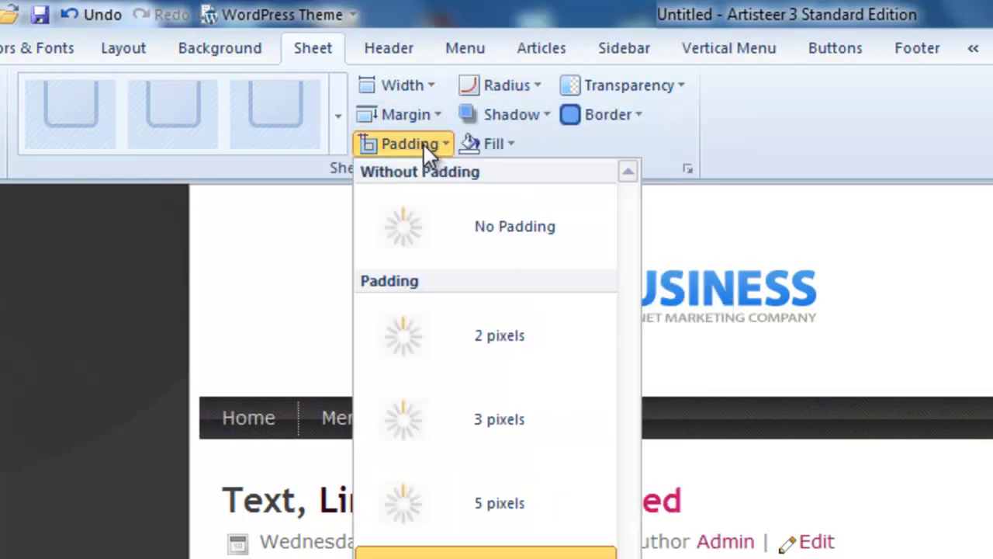
click(454, 257)
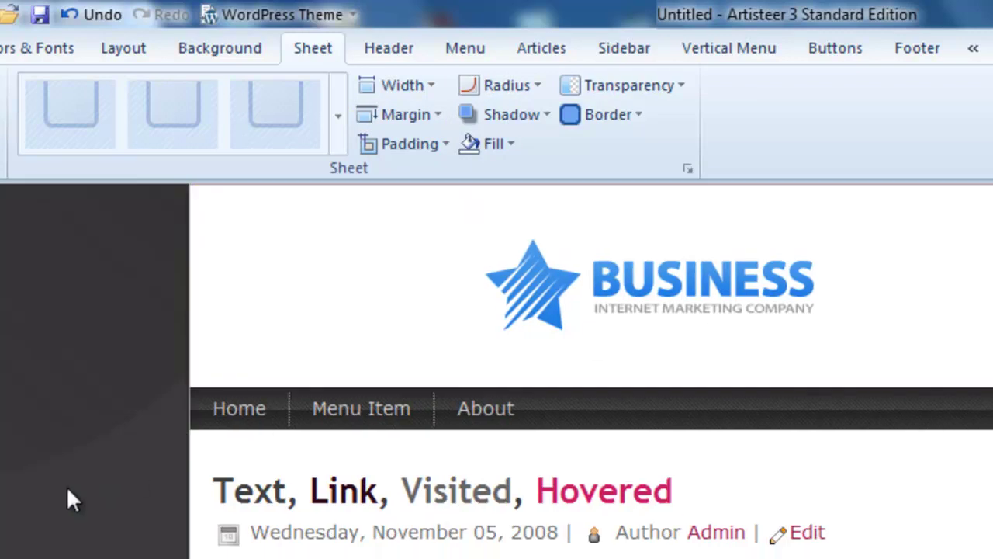
Fill the page background with a light custom colour and set Light Effect to No Glare
click(218, 48)
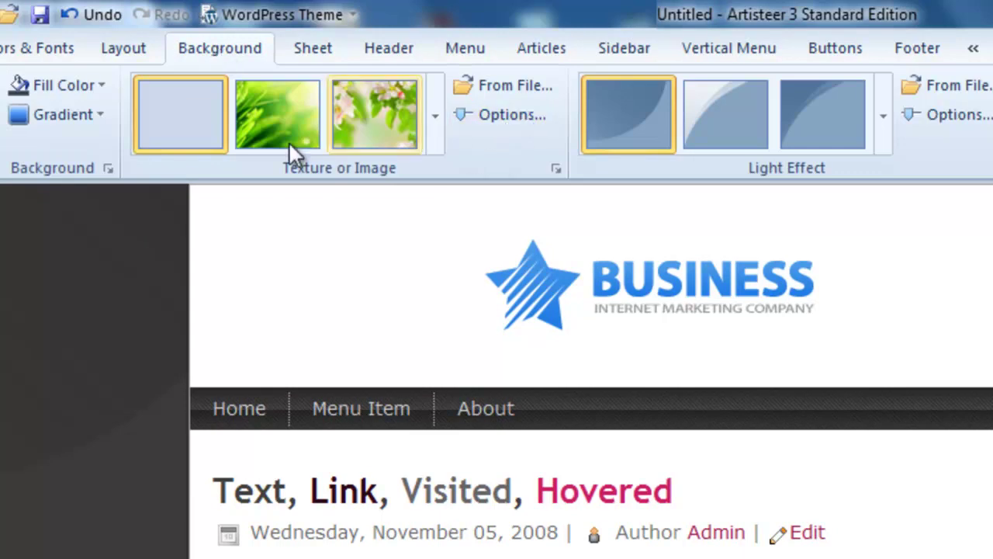
click(86, 88)
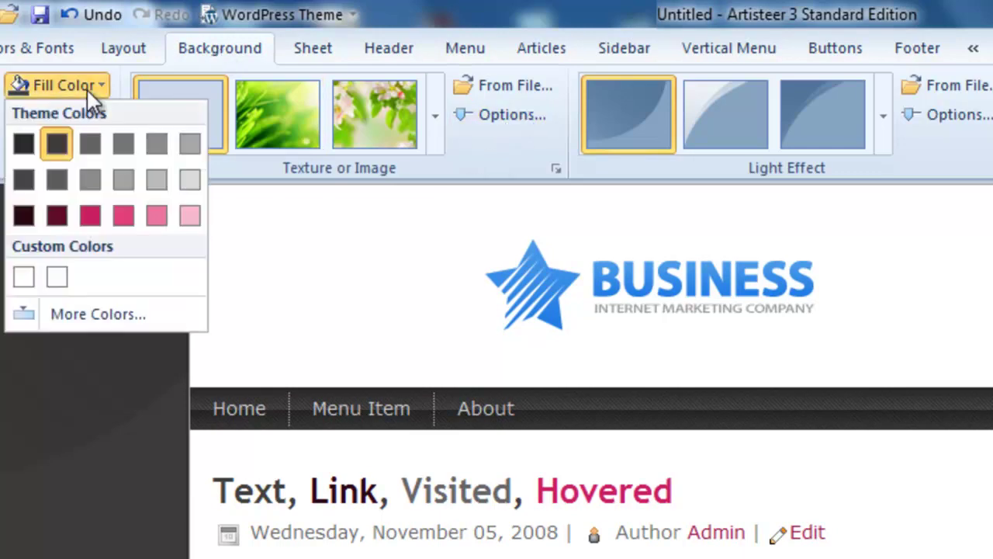
click(58, 277)
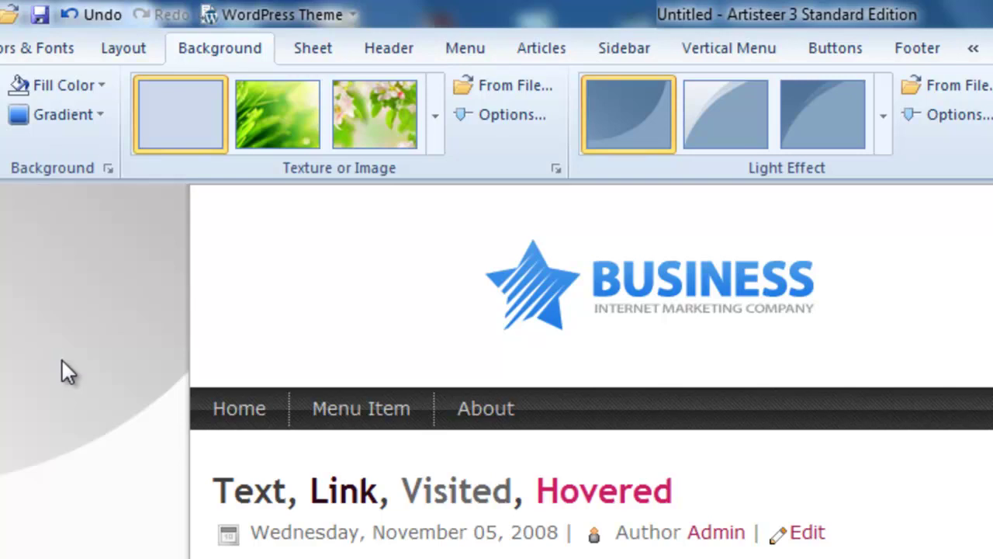
click(884, 114)
click(618, 175)
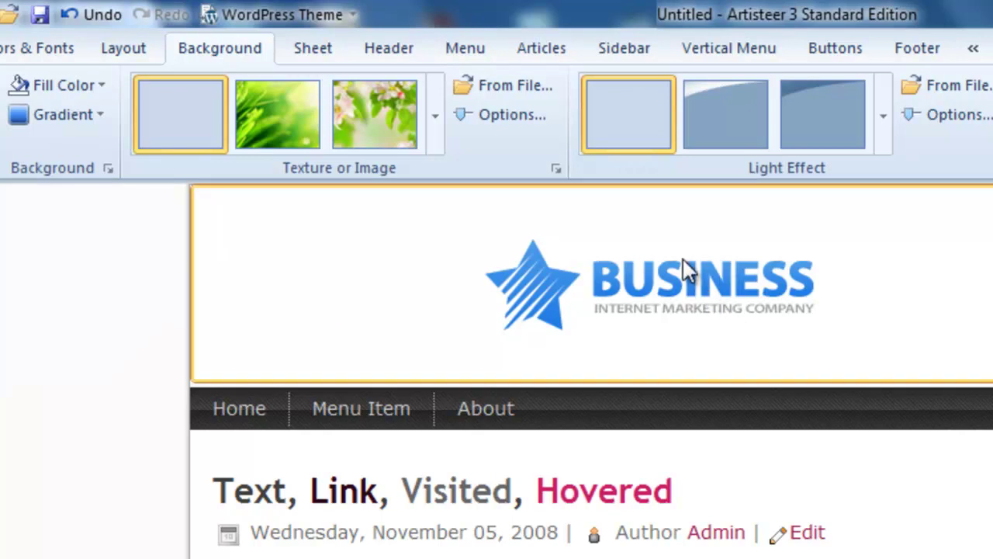
click(394, 49)
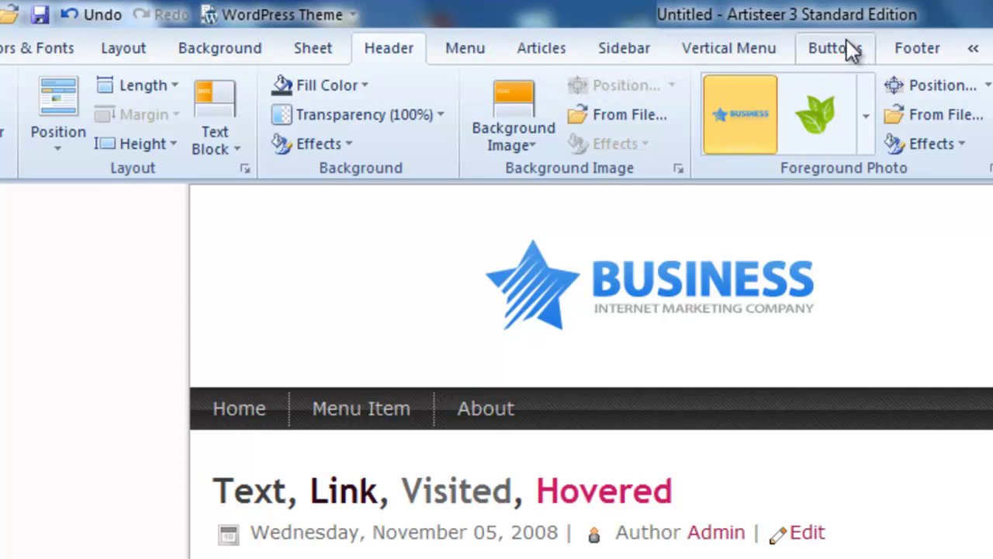
Place the multicoloured petal logotype in the header's Foreground Photo
click(828, 113)
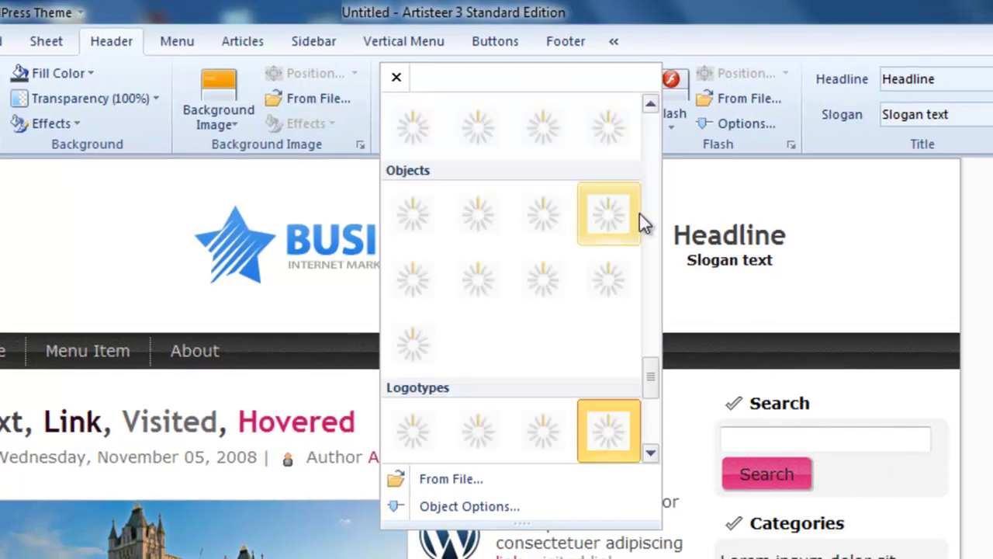
drag(657, 379, 657, 417)
scroll(621, 388, down, 3)
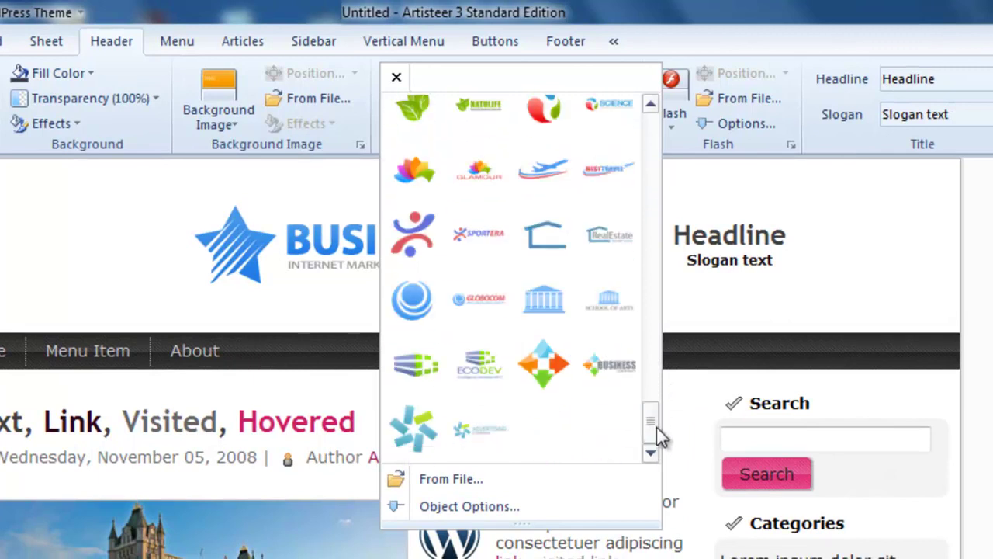
click(409, 180)
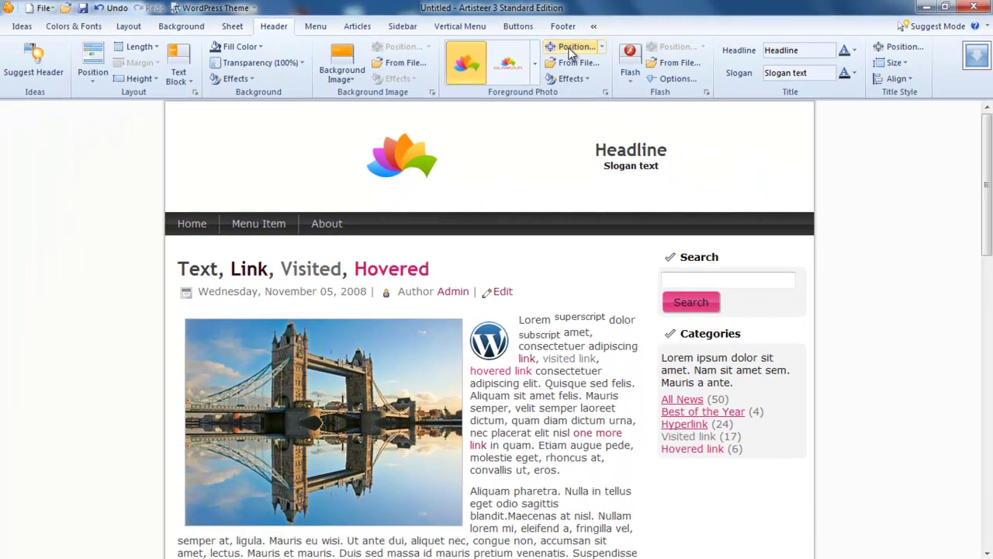
Move the logo to the header's upper left, enlarge it, and reduce the header height
click(586, 66)
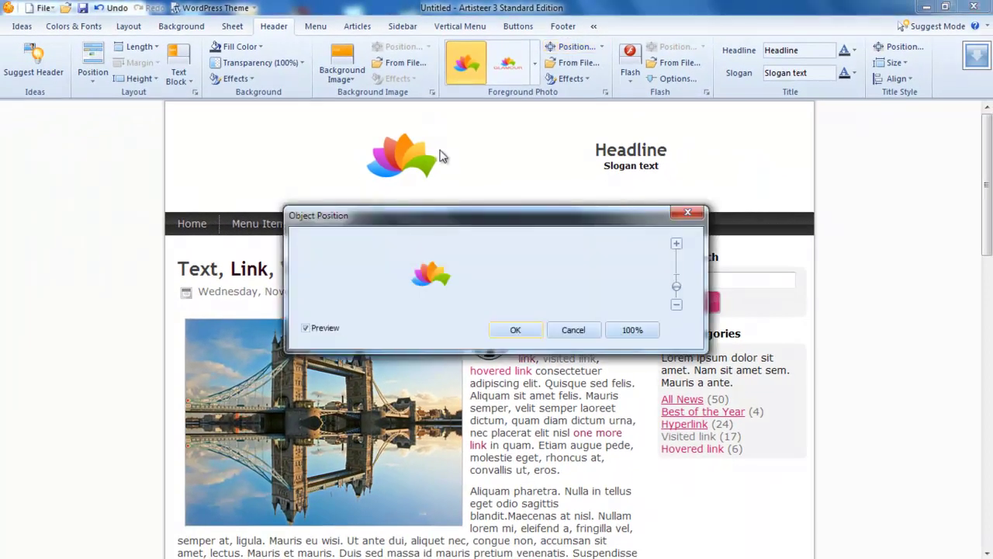
drag(424, 284, 316, 276)
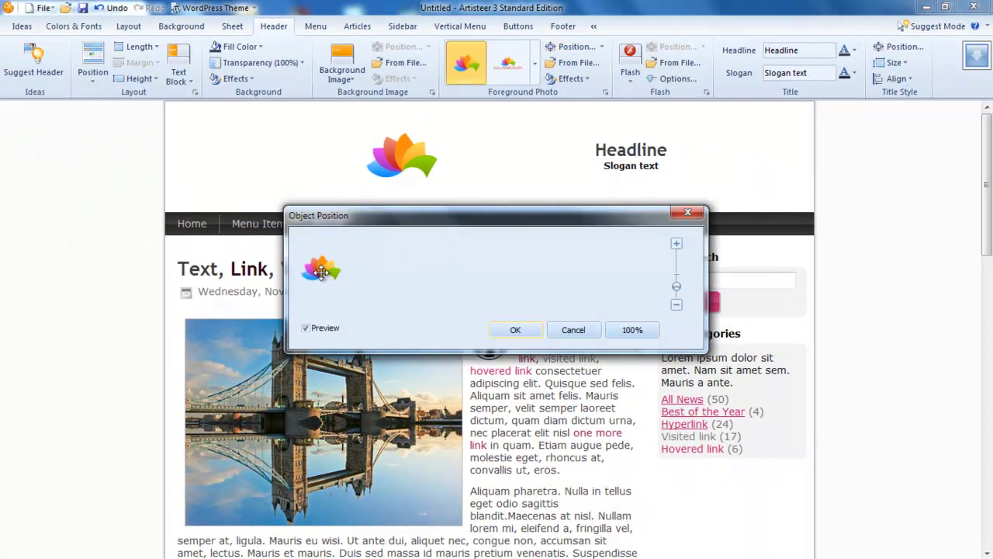
click(677, 245)
click(677, 245)
click(677, 244)
drag(327, 277, 342, 279)
click(515, 330)
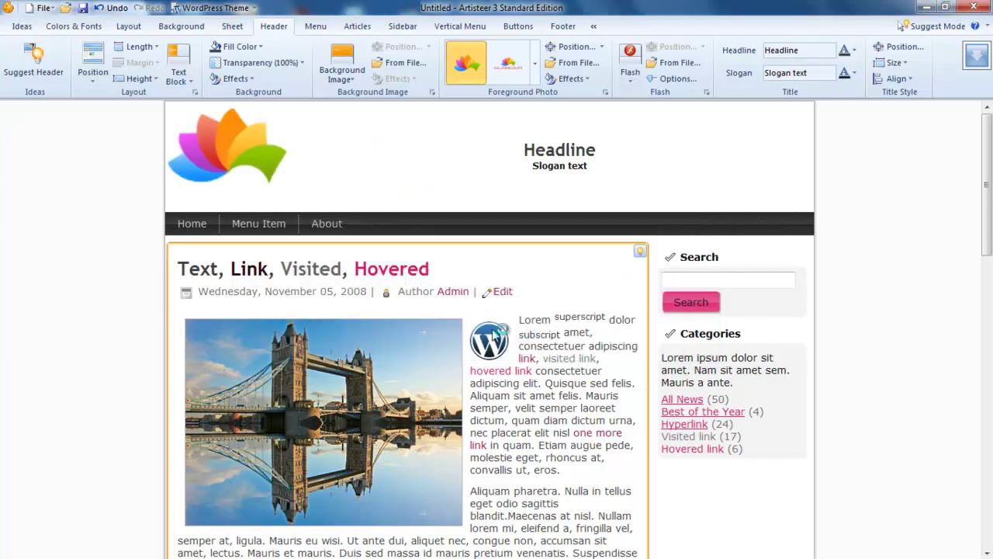
click(140, 82)
click(156, 128)
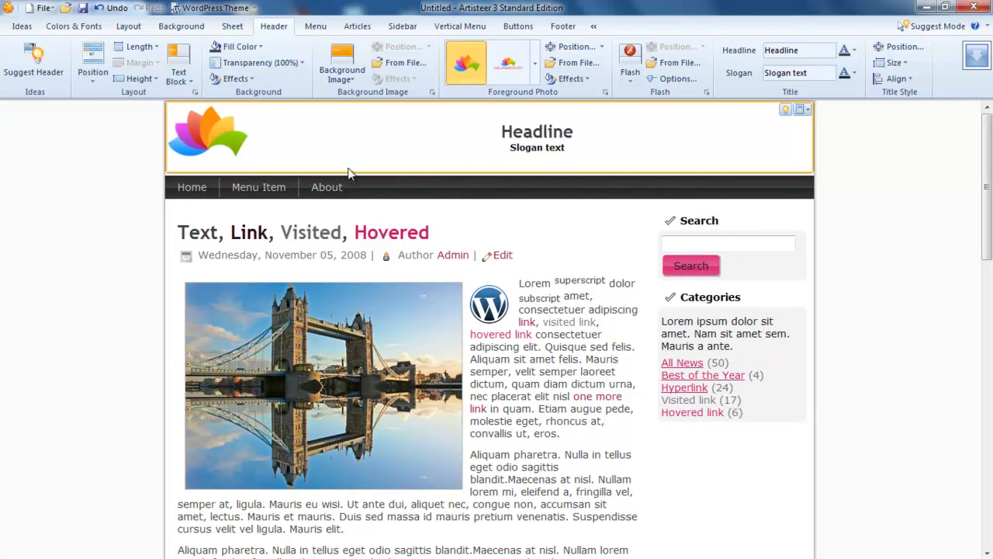
Set the sheet to No Border and No Shadow with a 1000-pixel width
click(939, 202)
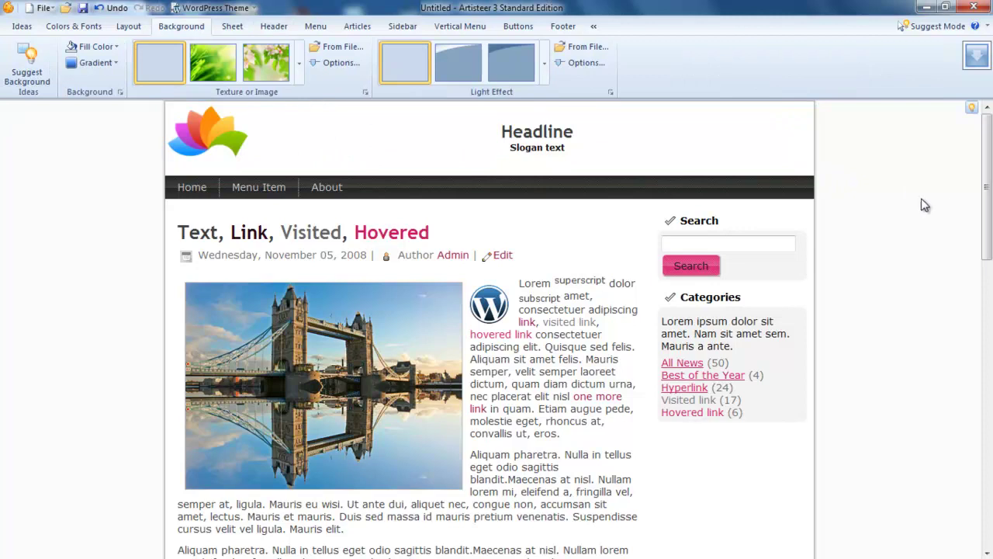
click(234, 26)
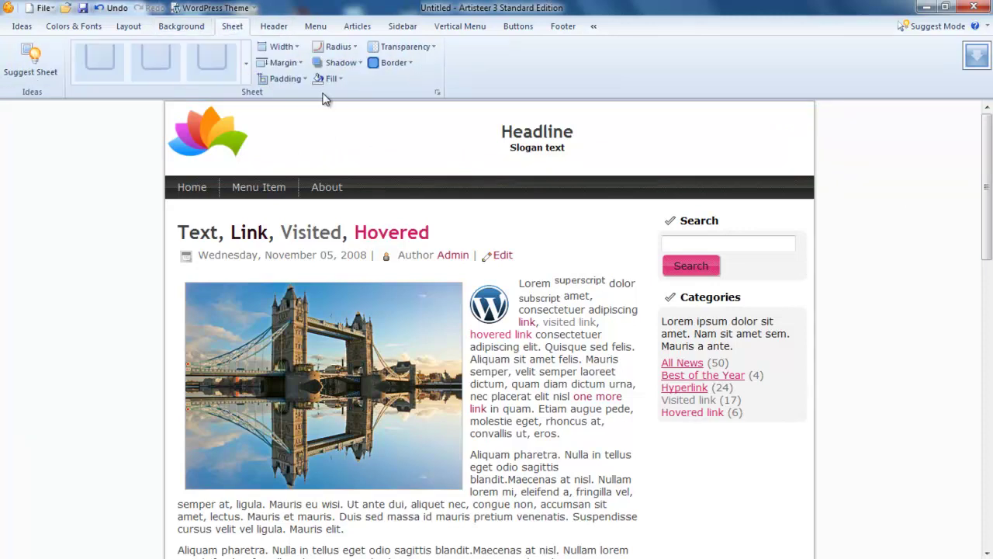
click(398, 63)
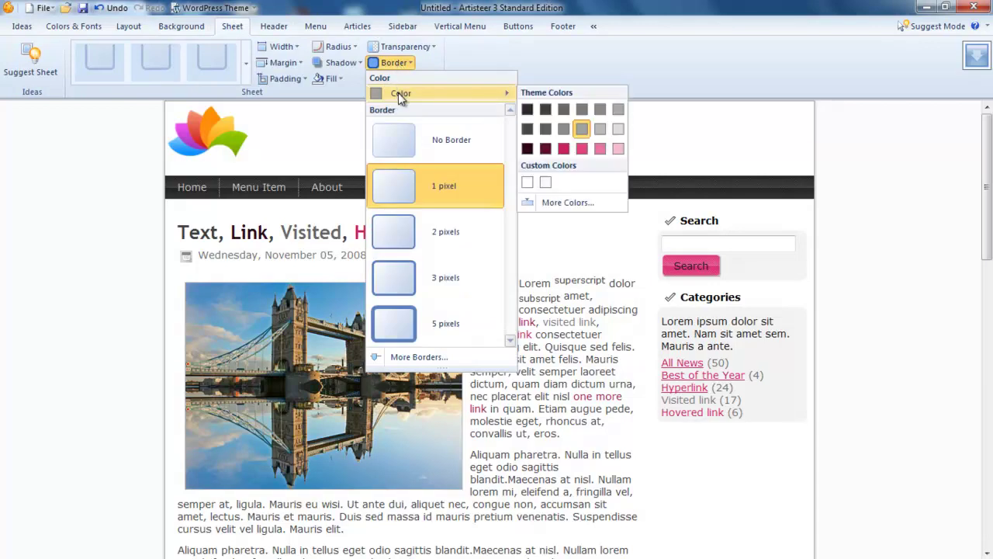
click(393, 142)
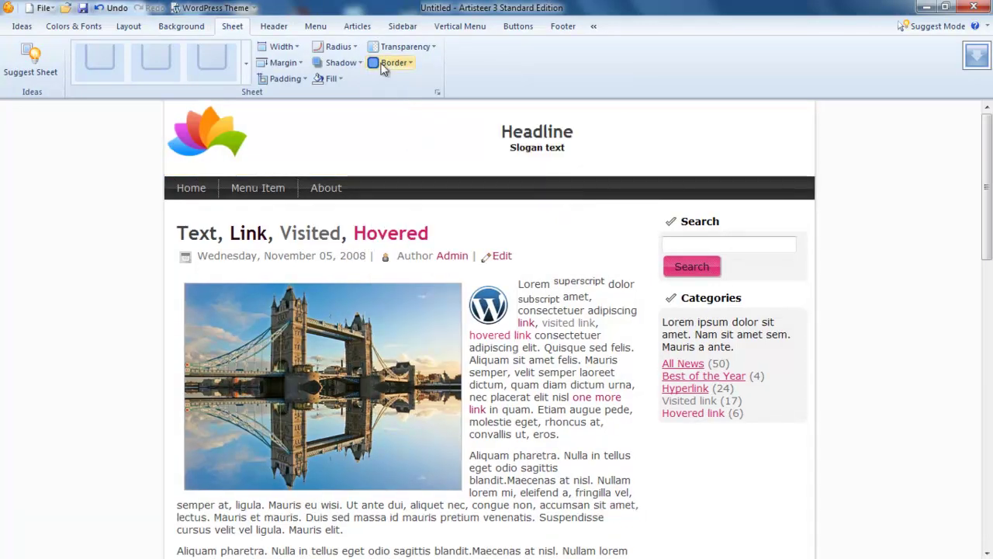
click(345, 63)
click(349, 106)
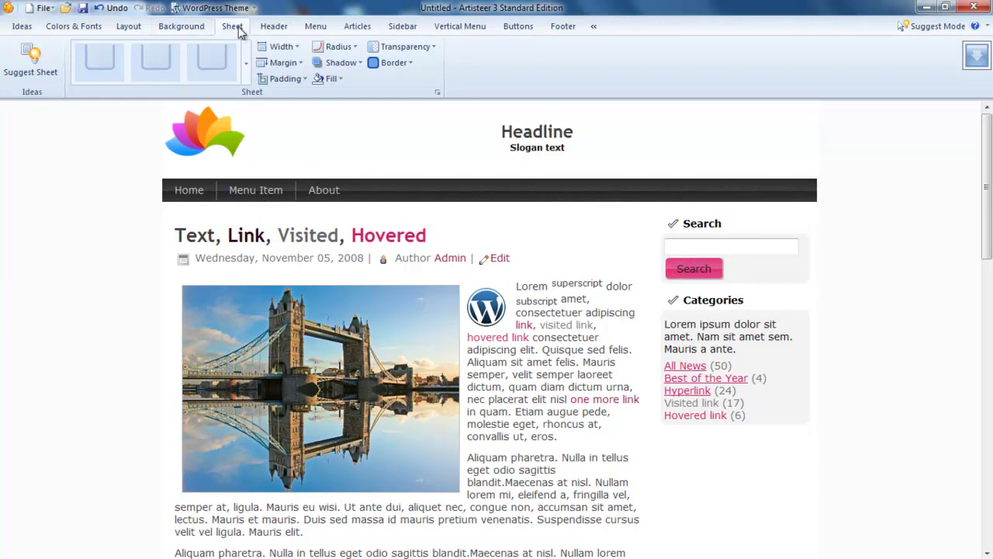
click(283, 46)
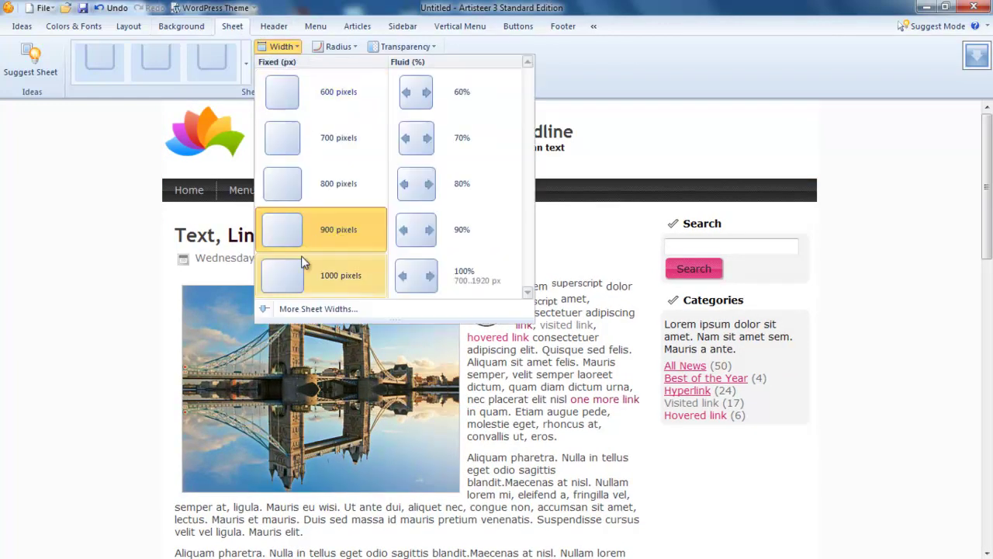
click(326, 272)
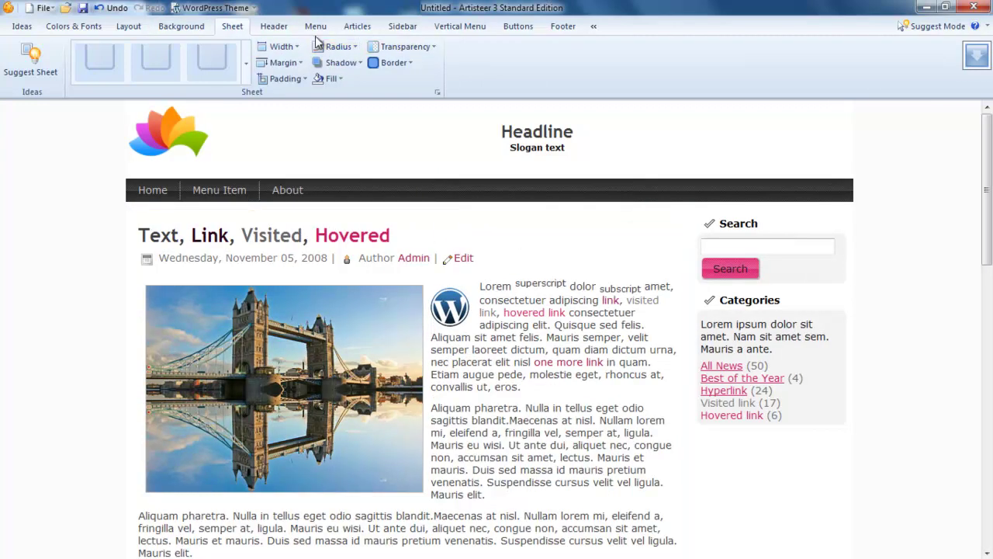
Title the header 'Business Mobile Website Tutorials', then move, enlarge and align the title beside the logo
click(266, 26)
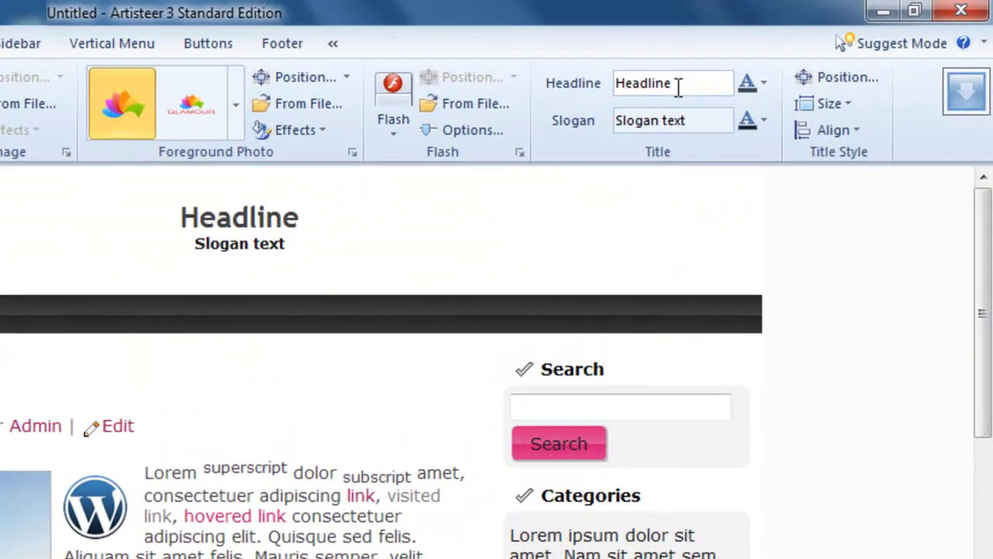
drag(679, 86, 608, 88)
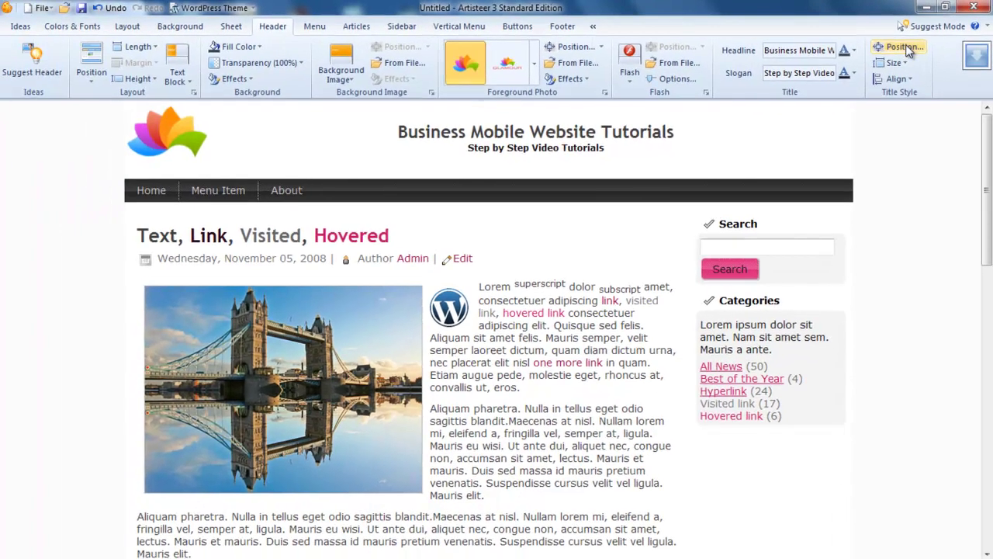
click(865, 63)
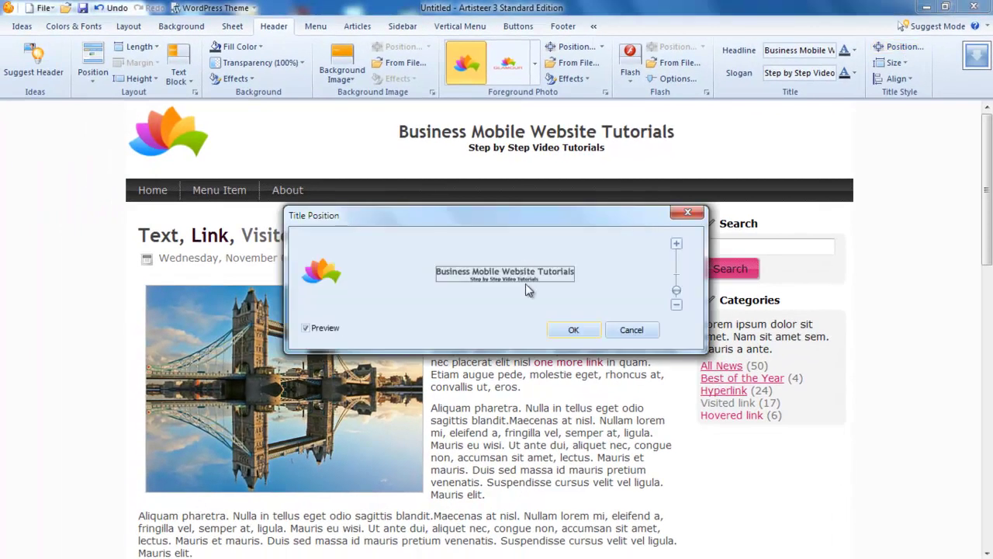
drag(522, 270, 448, 271)
click(676, 244)
click(676, 244)
click(676, 244)
key(Return)
click(900, 79)
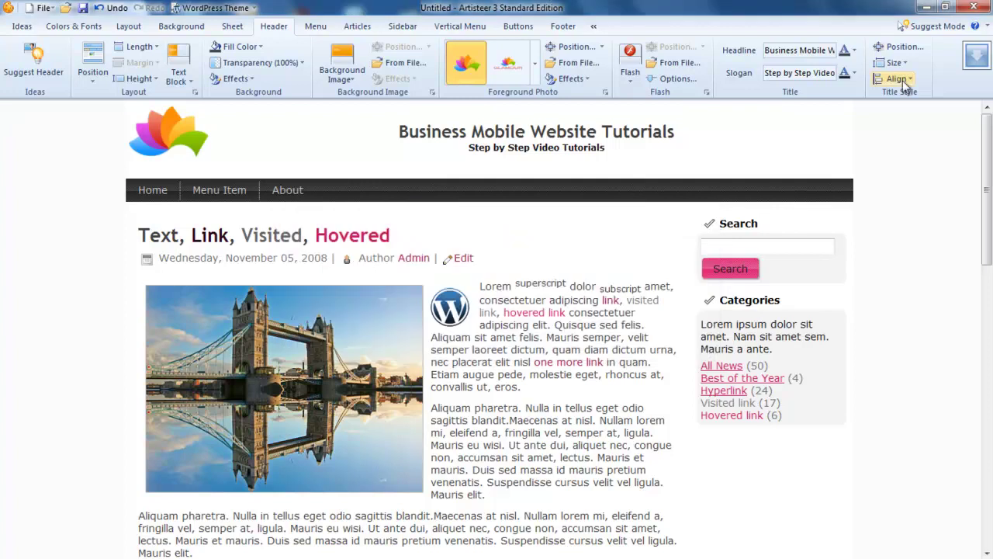
click(846, 116)
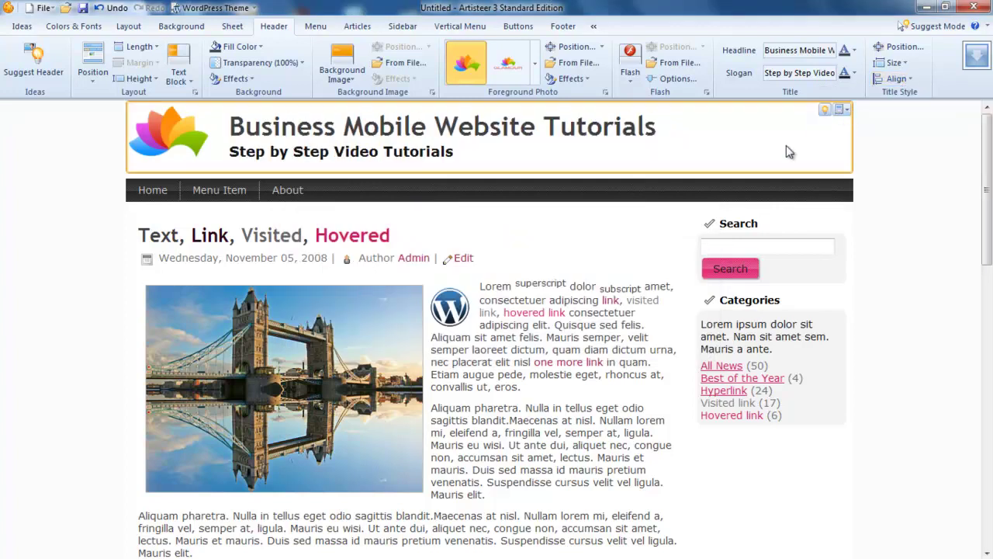
Set the slogan font size to 14
click(854, 73)
mouse_move(869, 139)
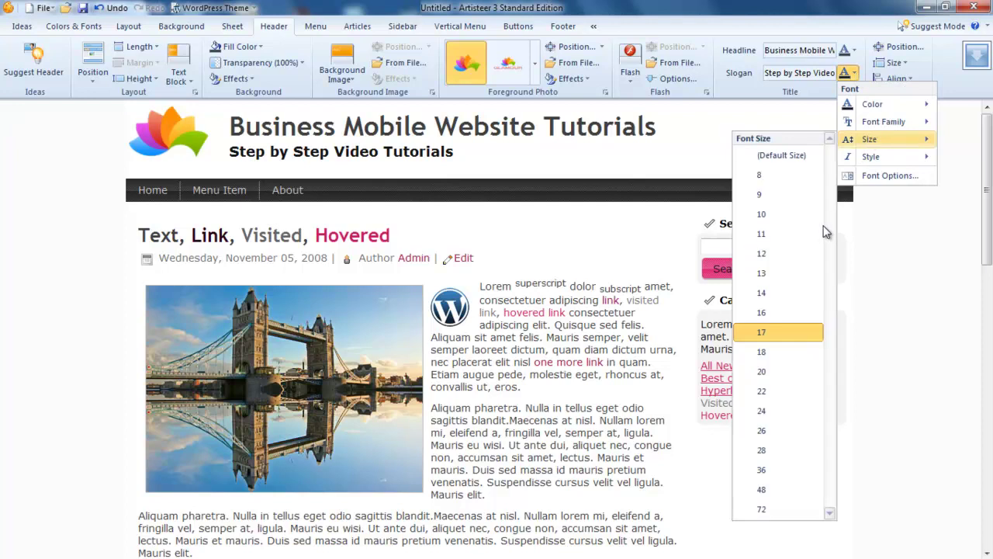
click(762, 295)
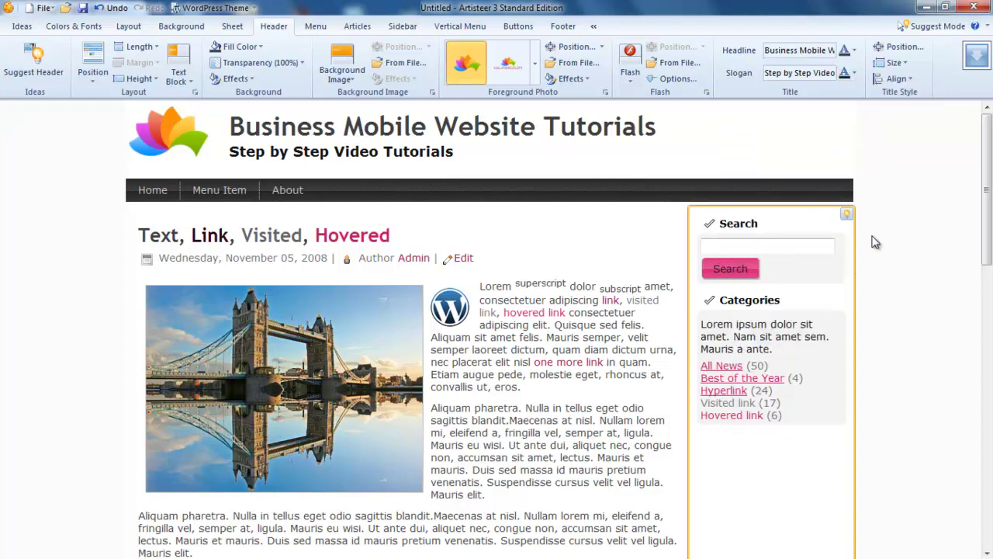
Colour the slogan a vivid blue-purple via More Colors
click(855, 72)
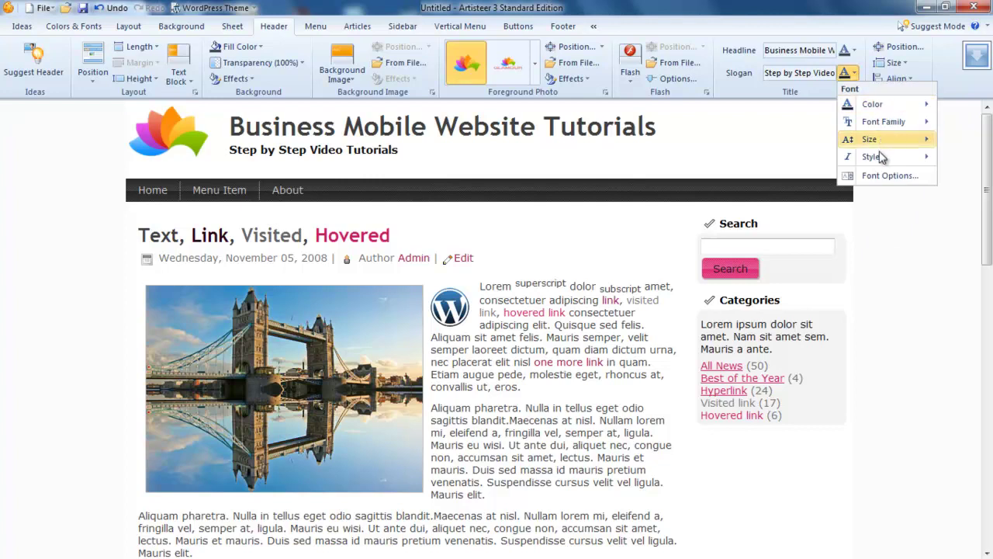
mouse_move(875, 107)
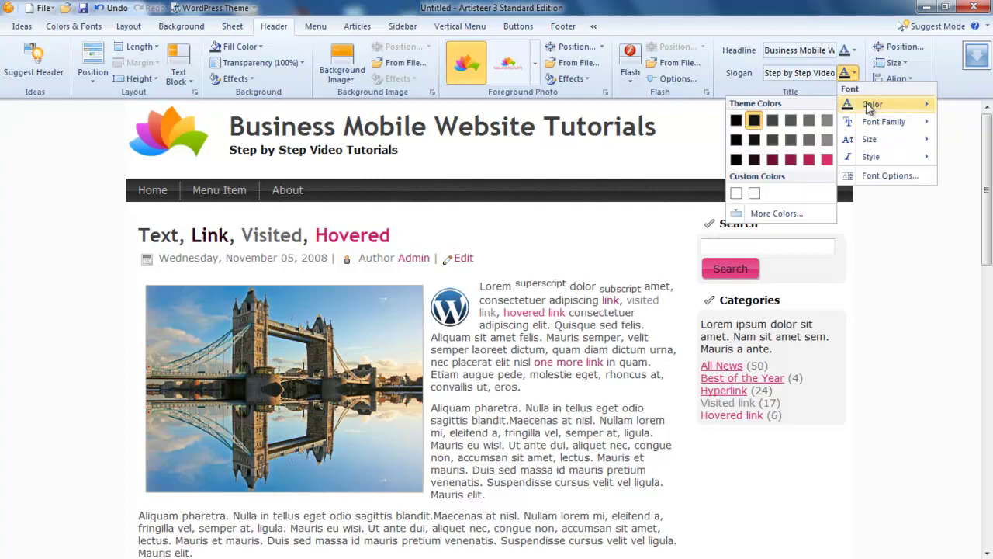
click(776, 214)
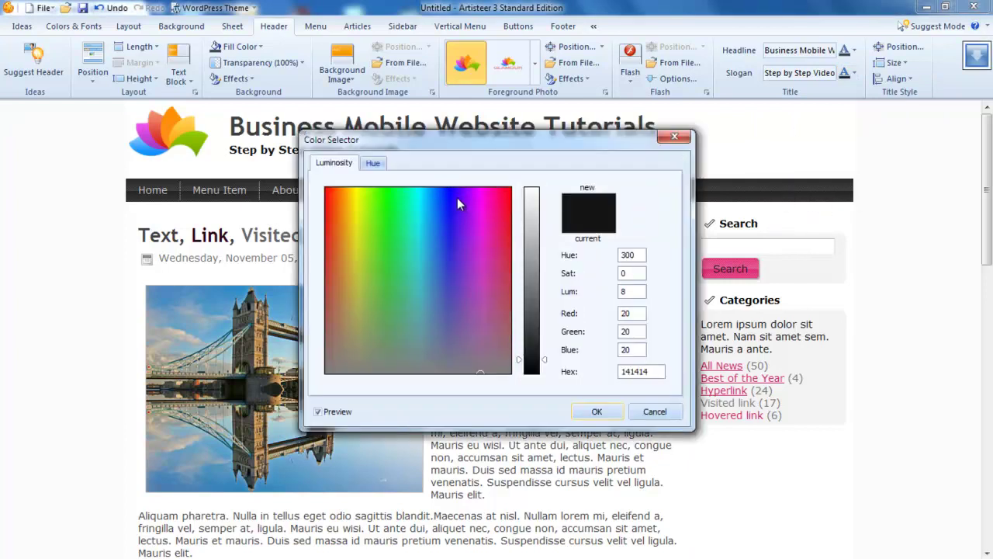
click(457, 198)
click(457, 215)
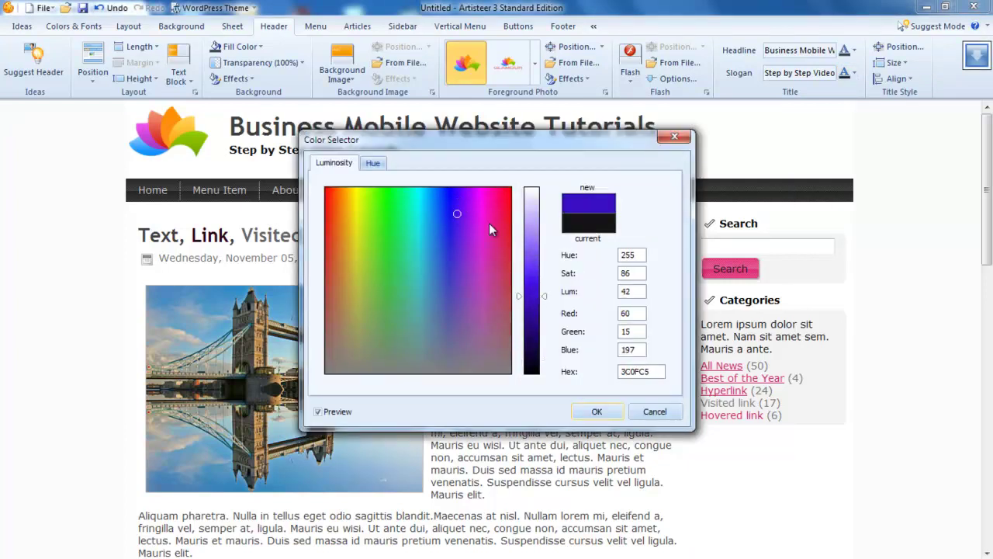
key(Return)
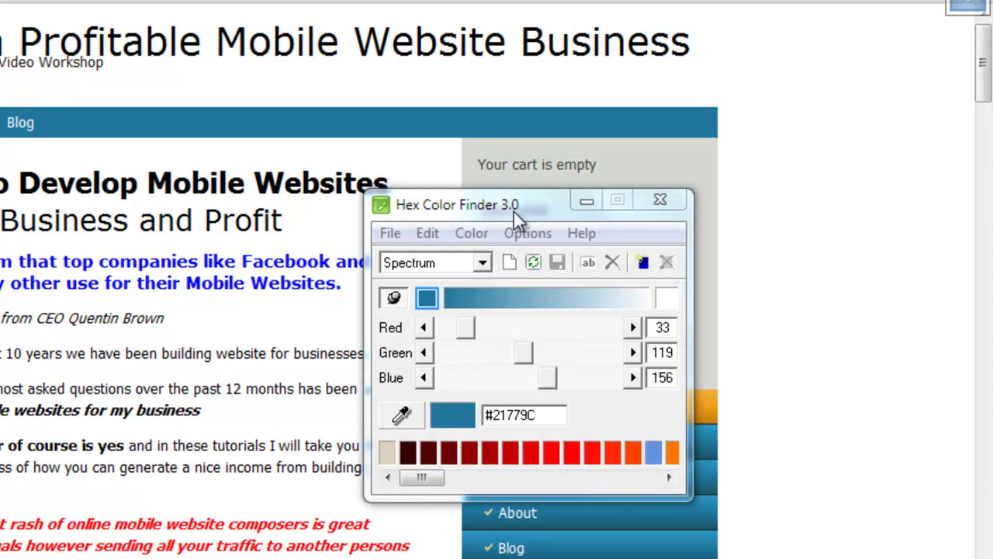
Sample the reference site's blue nav bar with Hex Color Finder and select the code 21779C
drag(402, 417, 237, 132)
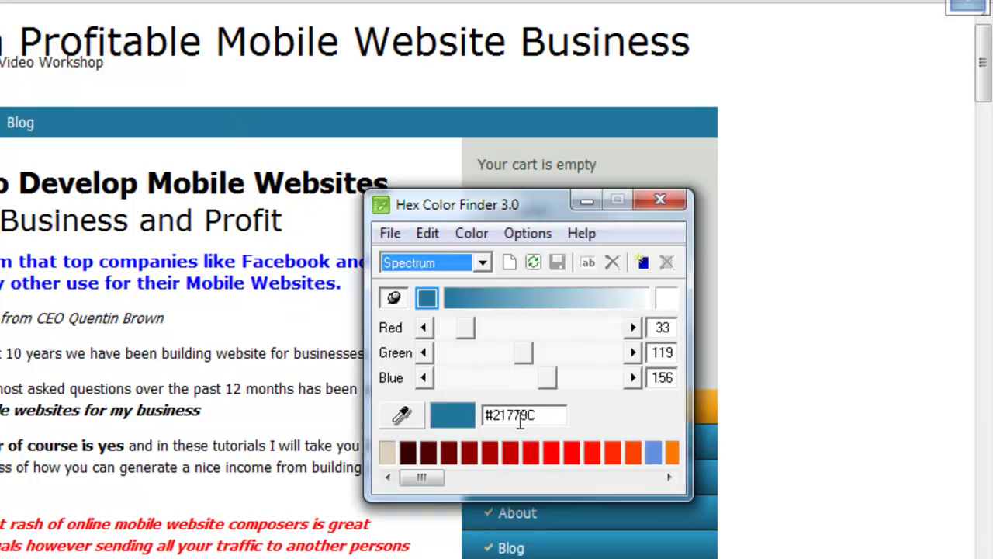
drag(495, 417, 540, 415)
key(ctrl+c)
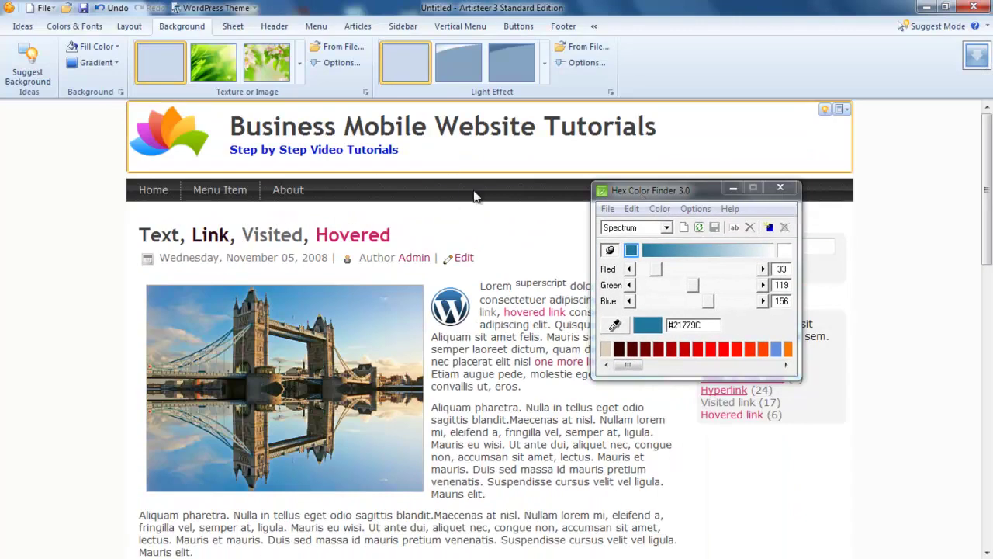
Fill the menu bar with #21779C by pasting the sampled hex code into More Colors
click(314, 28)
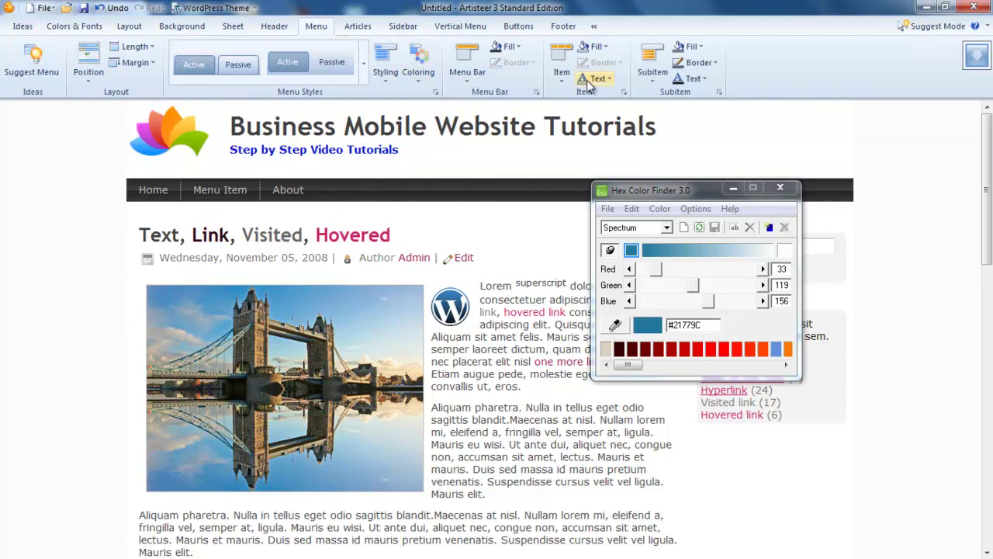
click(506, 47)
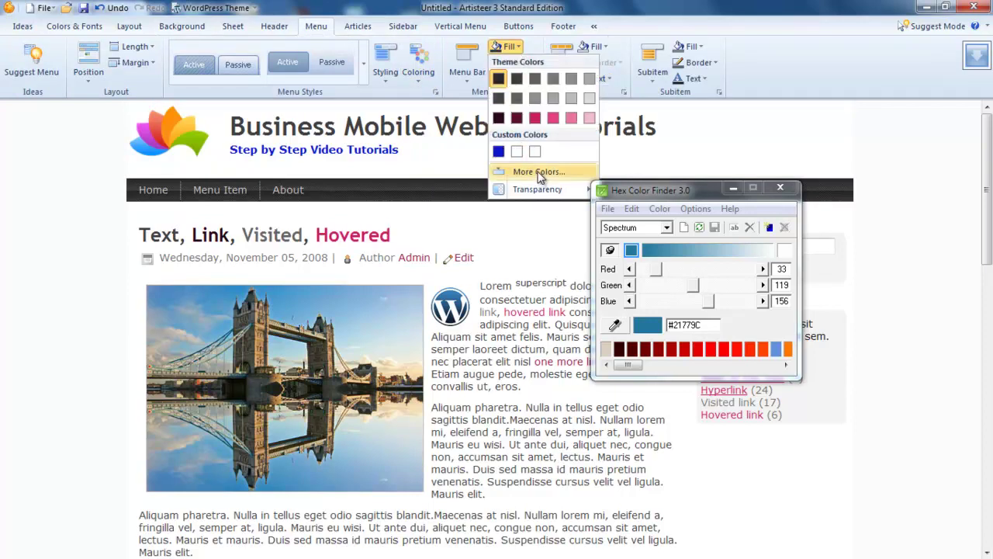
click(539, 172)
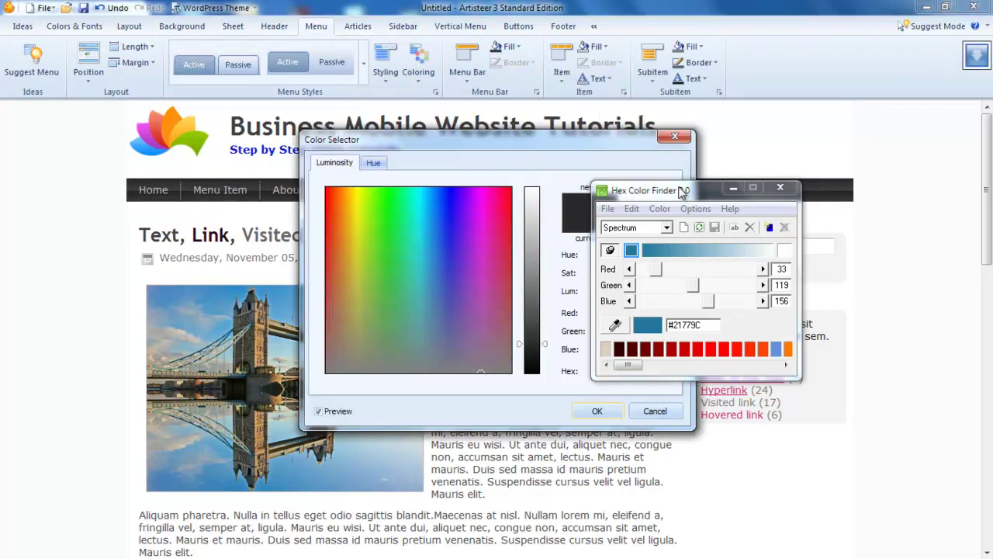
drag(617, 195, 713, 118)
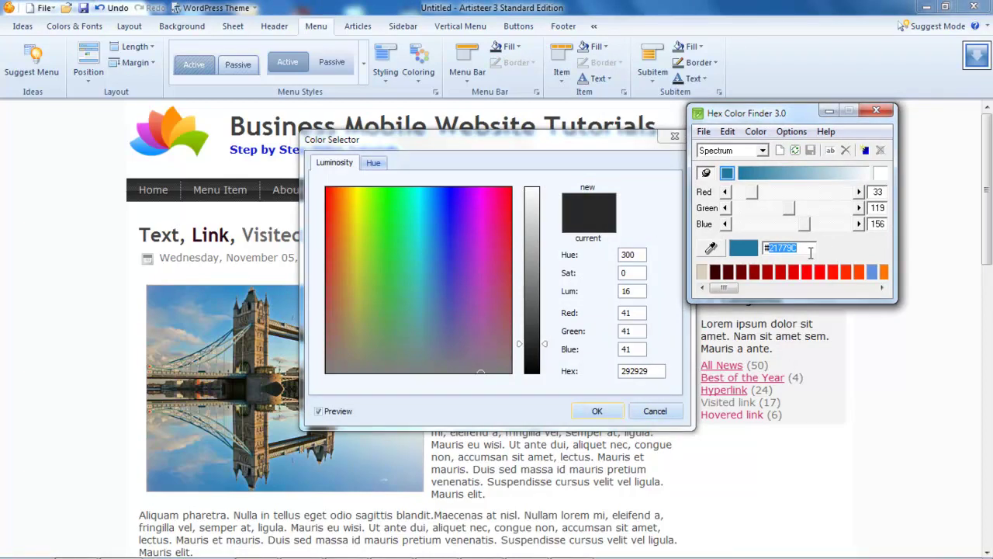
click(806, 248)
drag(648, 371, 612, 372)
key(ctrl+v)
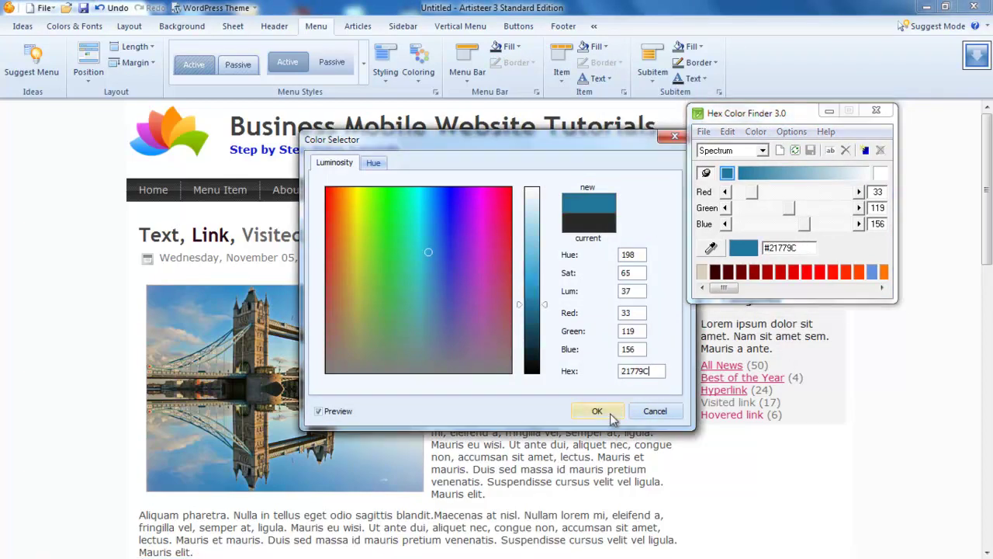
click(602, 413)
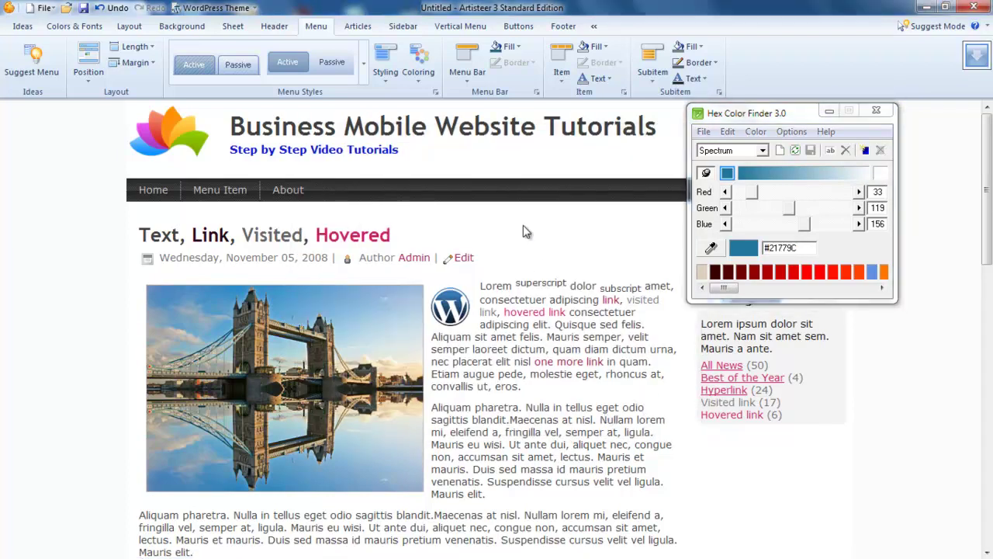
drag(761, 125, 773, 293)
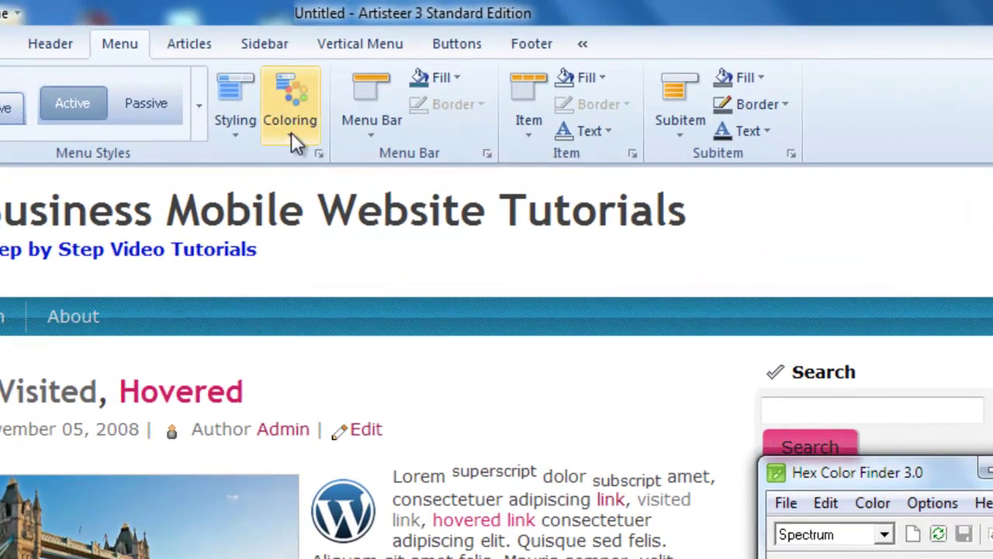
Remove the texture from the horizontal menu bar background
click(241, 132)
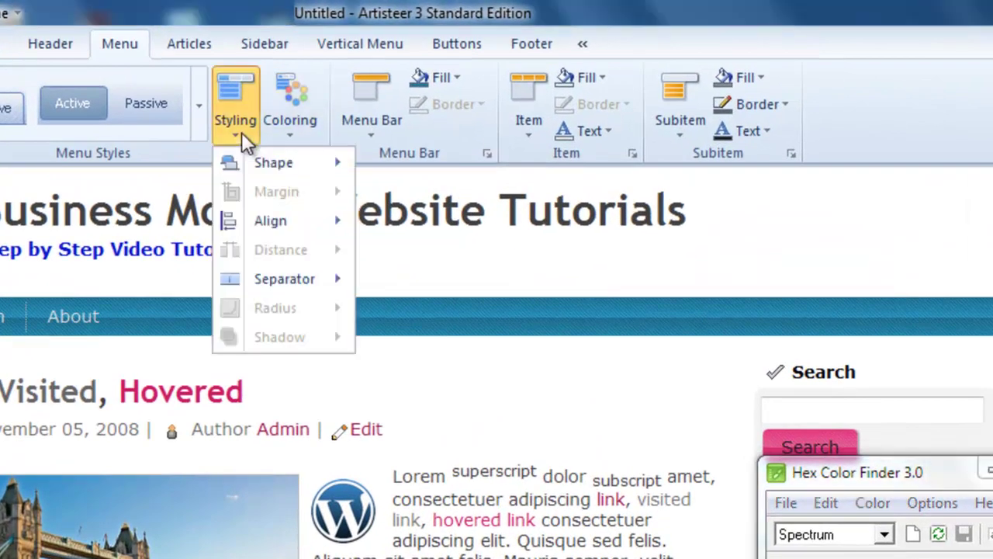
click(372, 128)
mouse_move(391, 163)
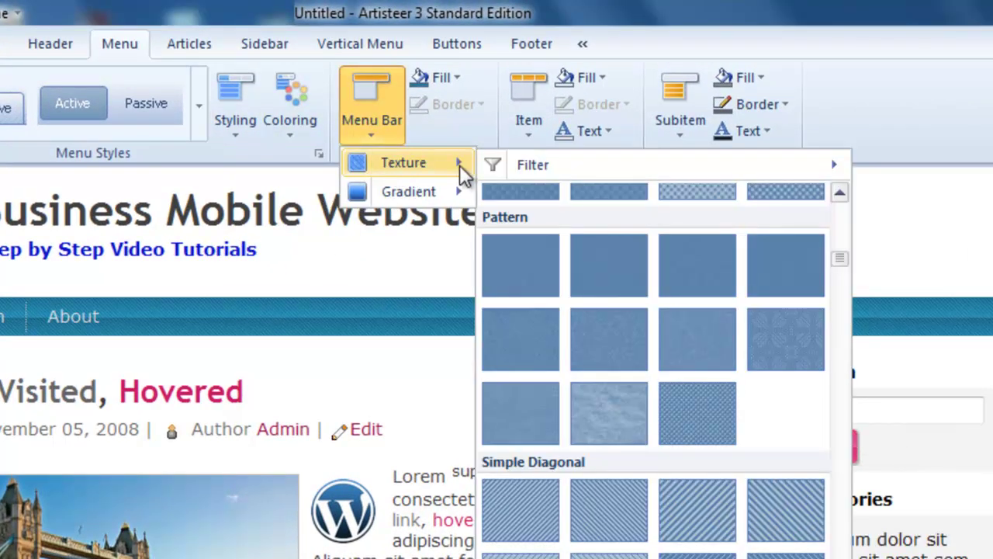
scroll(839, 239, down, 3)
scroll(812, 213, up, 3)
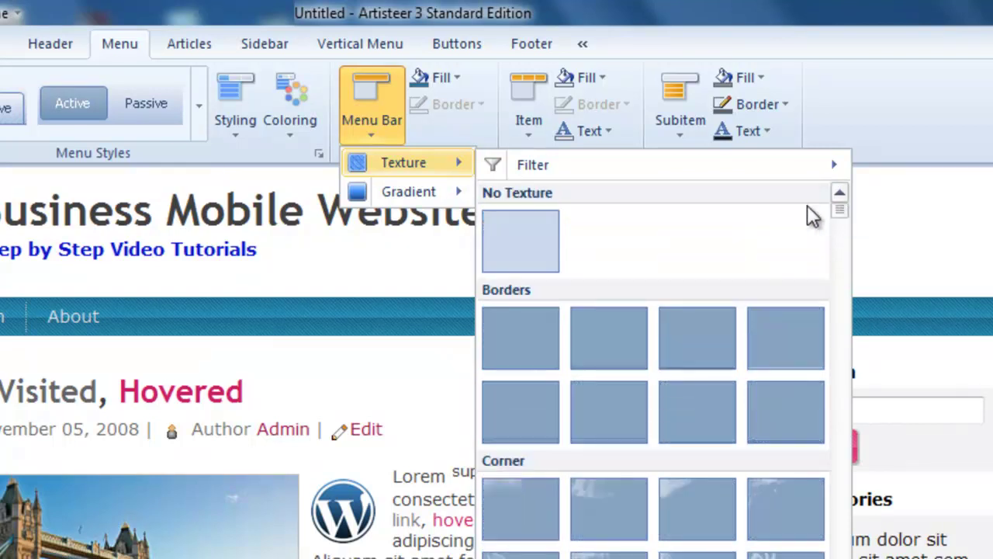
click(522, 234)
Set the menu bar gradient to No Gradient for a flat teal fill
click(368, 127)
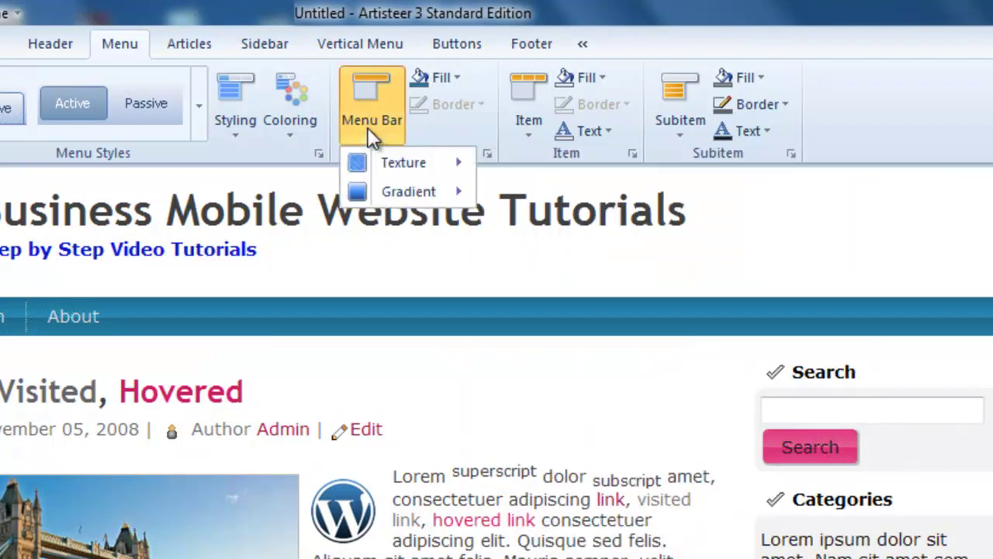
mouse_move(403, 204)
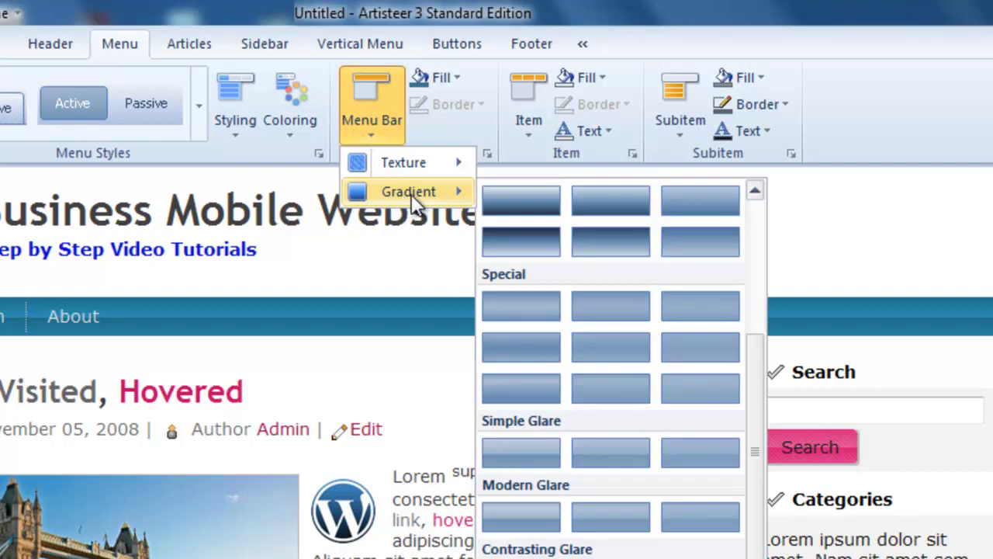
drag(754, 348, 759, 252)
scroll(759, 241, up, 1)
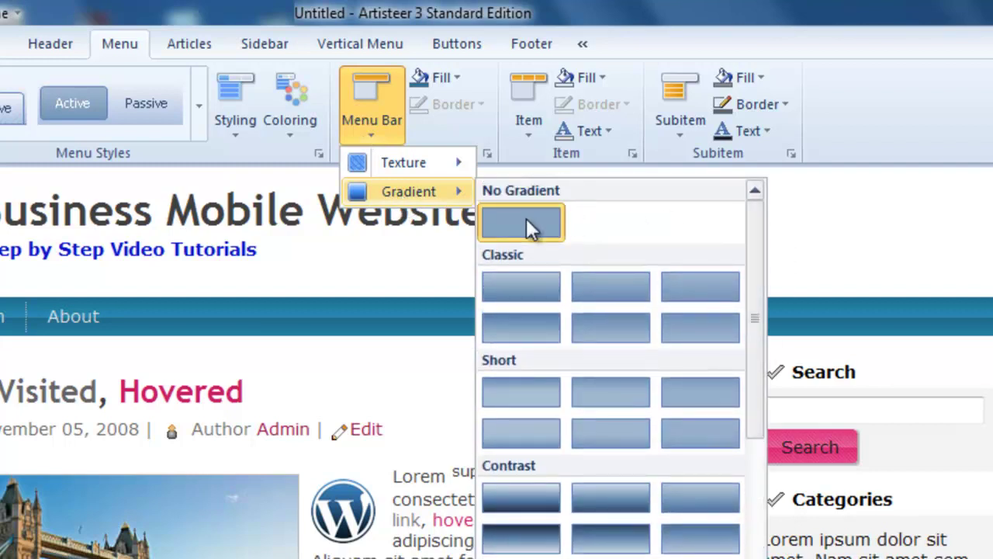
click(531, 222)
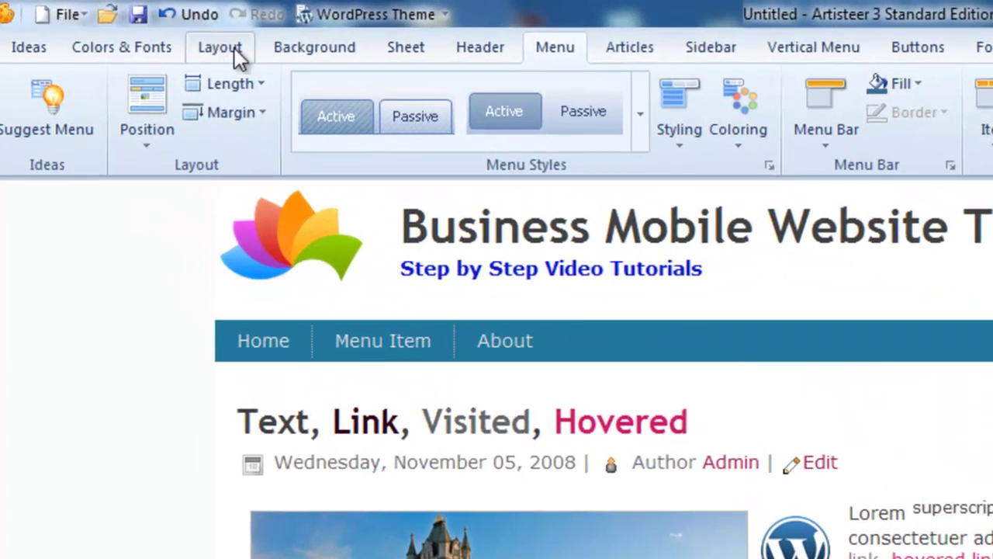
Place a Vertical Menu block at the top of the right sidebar
click(129, 26)
click(804, 55)
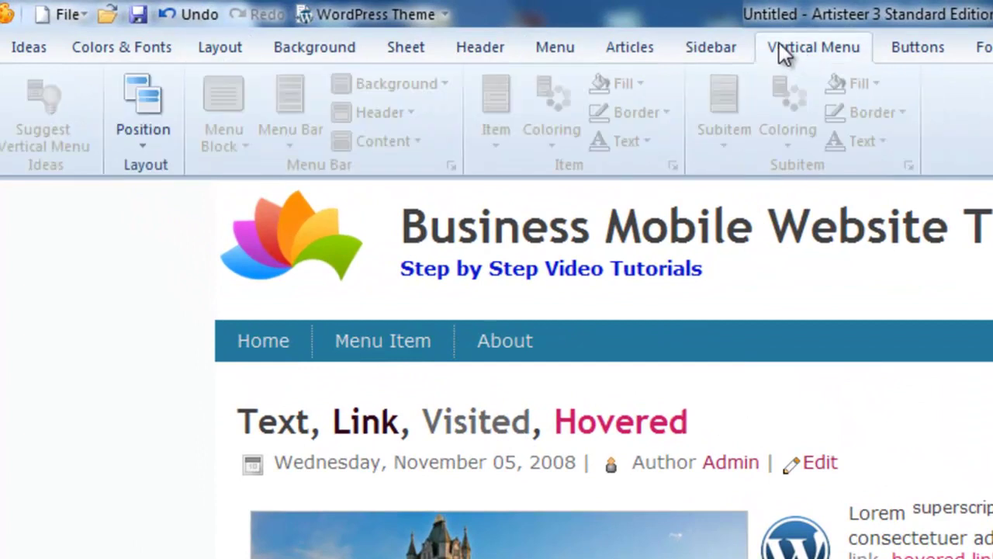
click(155, 140)
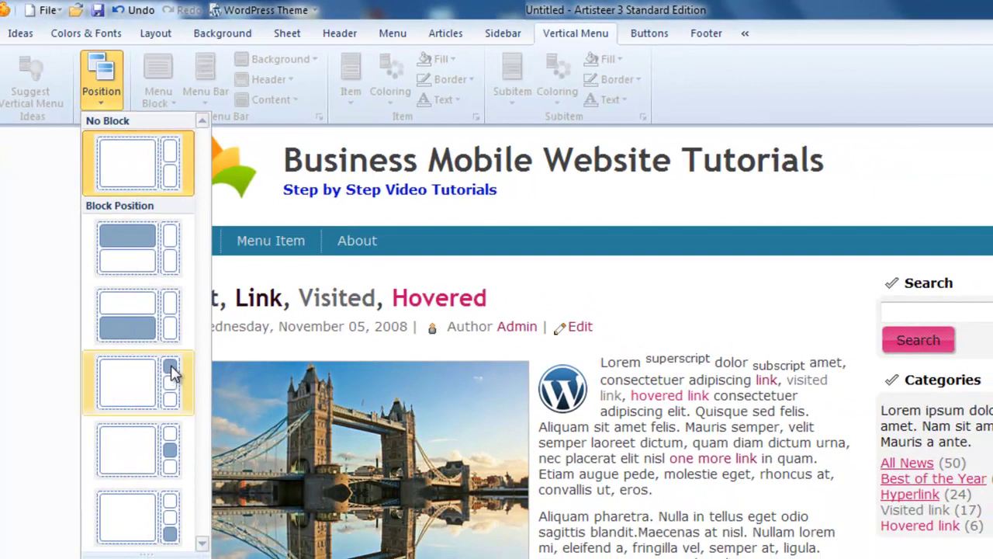
click(173, 373)
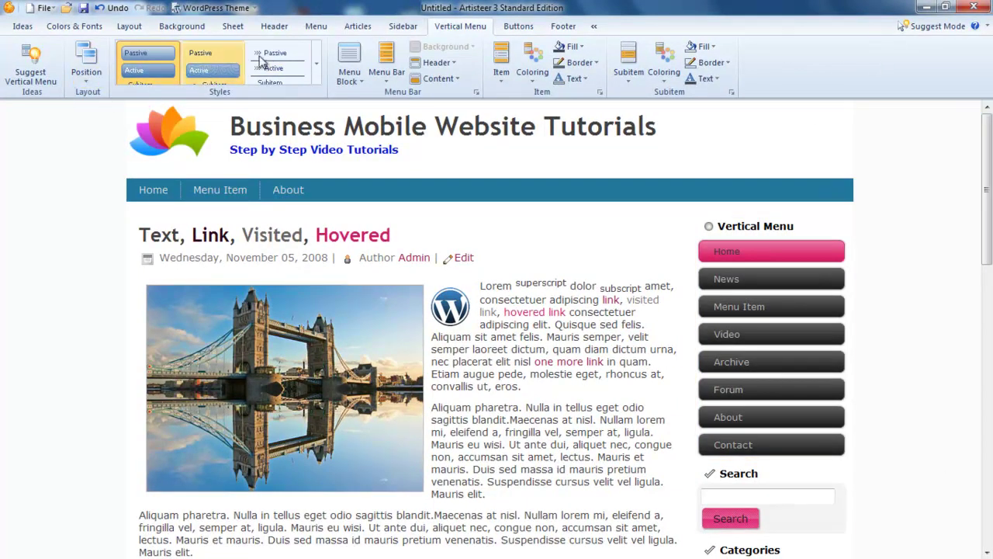
Apply the first Built-In flat-bar style and make Menu Item active to show its subitems
click(317, 68)
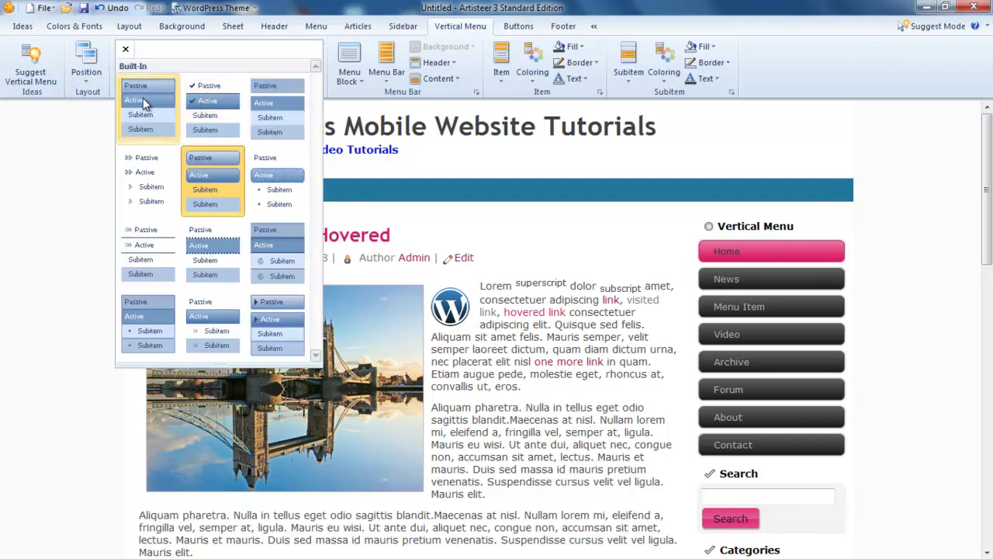
click(141, 99)
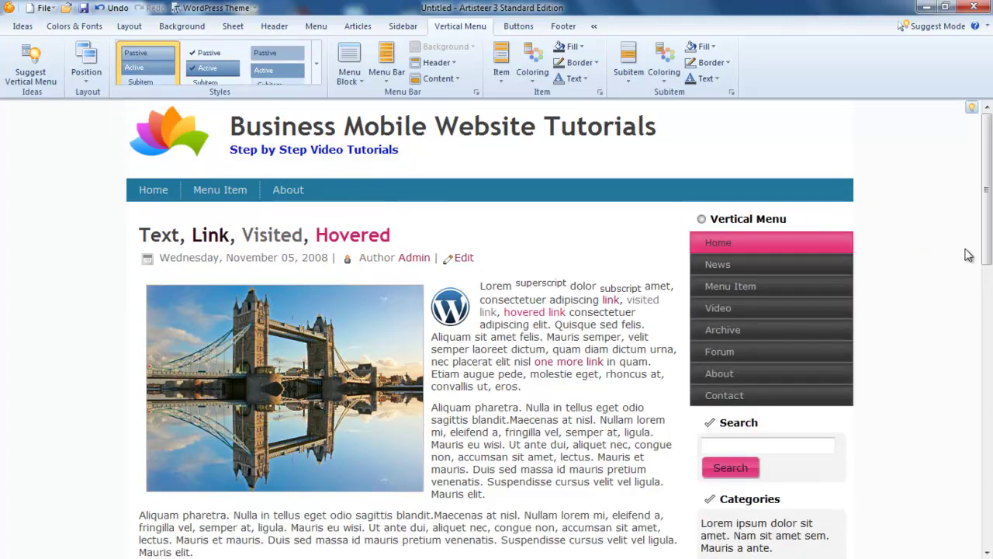
mouse_move(776, 248)
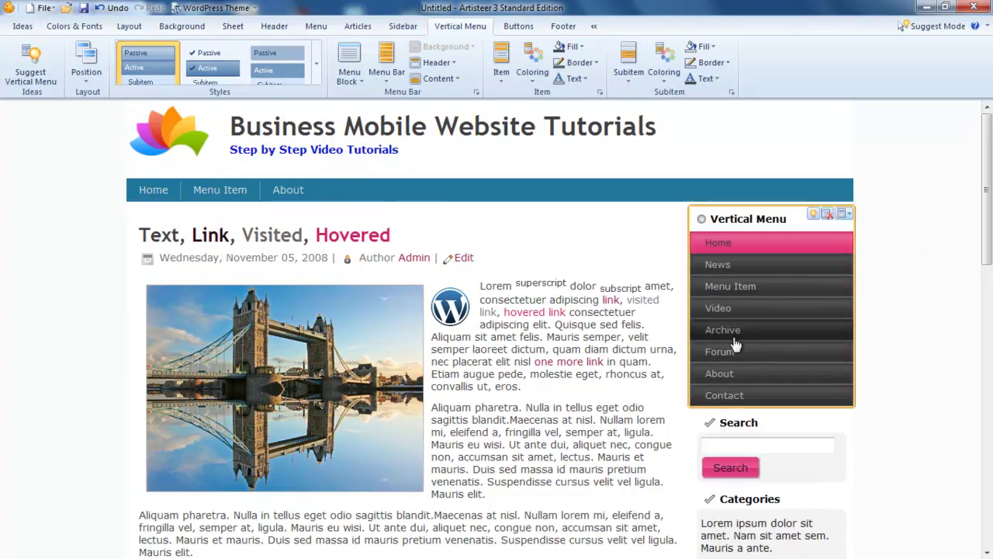
click(721, 287)
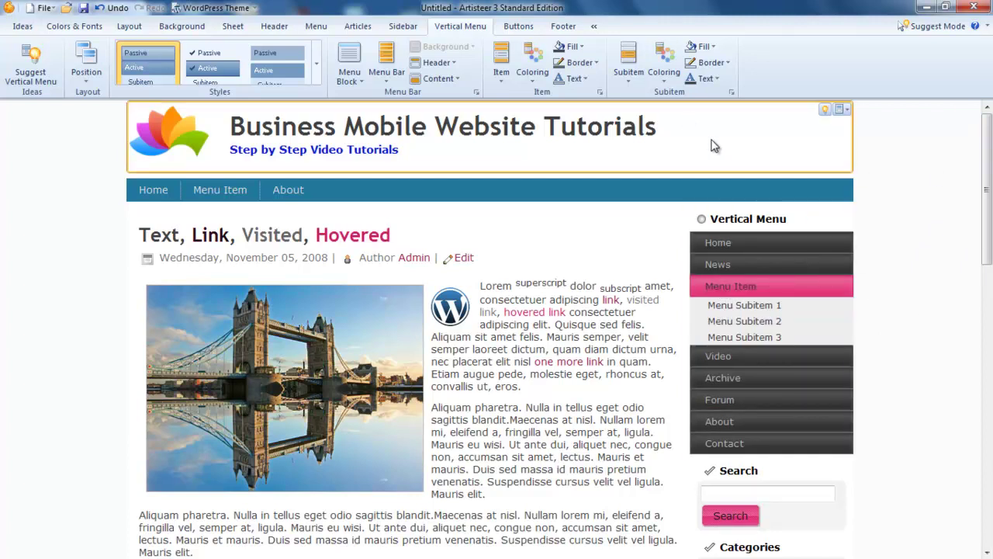
click(573, 48)
Fill vertical menu items teal when passive, white when active and light grey when hovered
mouse_move(585, 67)
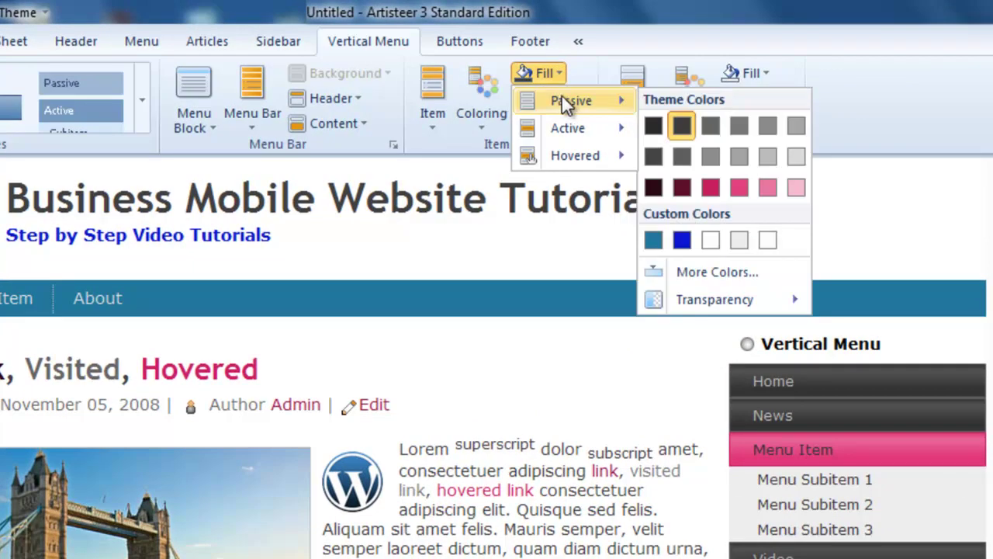
click(654, 241)
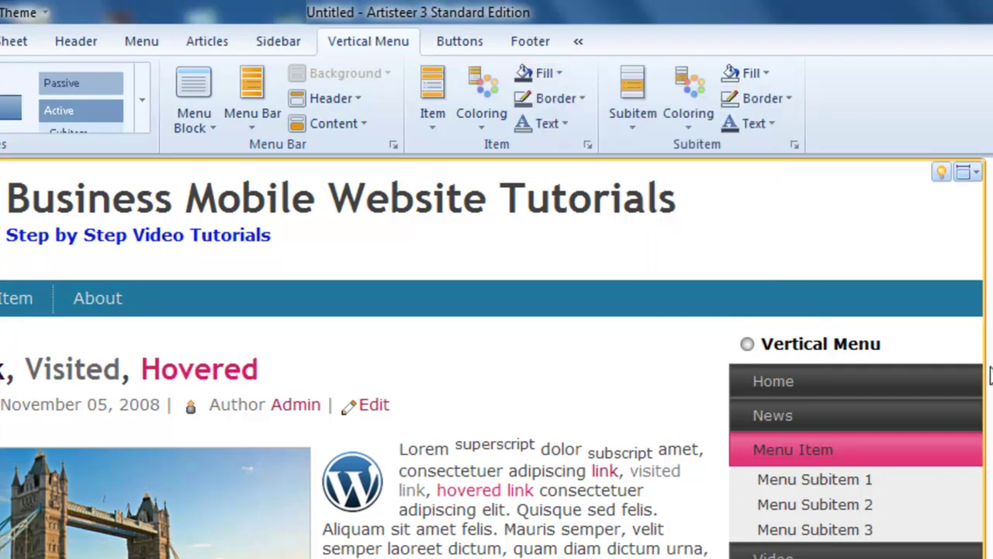
click(539, 73)
mouse_move(558, 125)
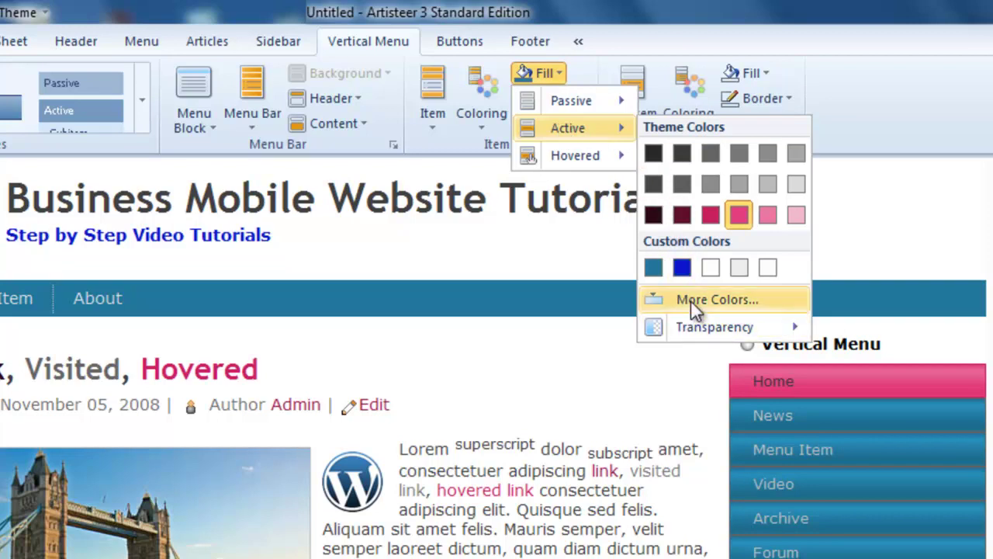
click(739, 267)
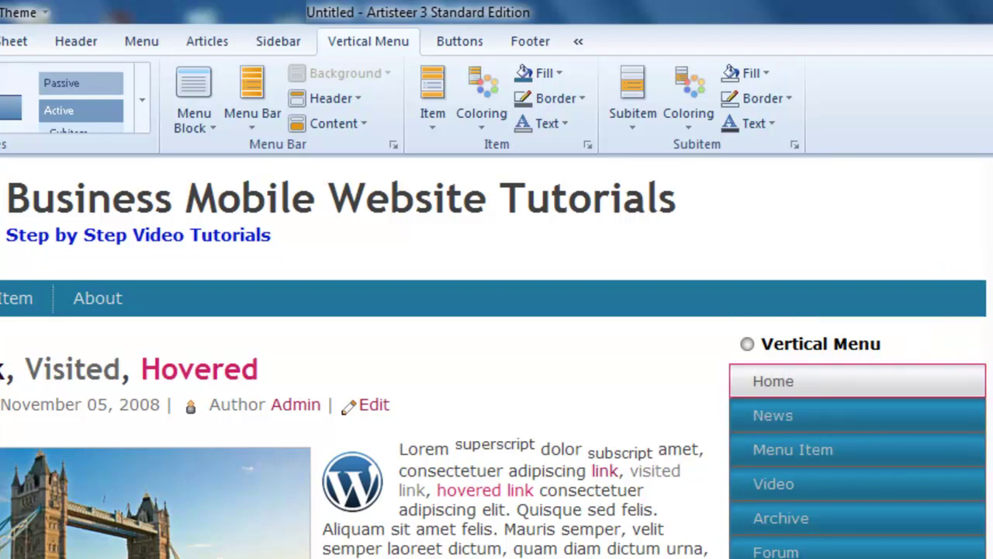
click(551, 71)
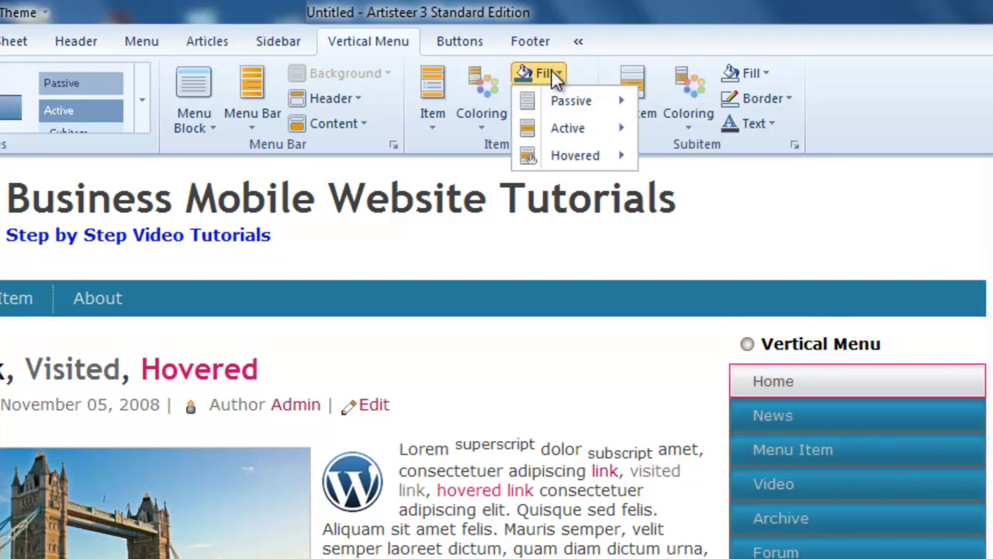
mouse_move(581, 154)
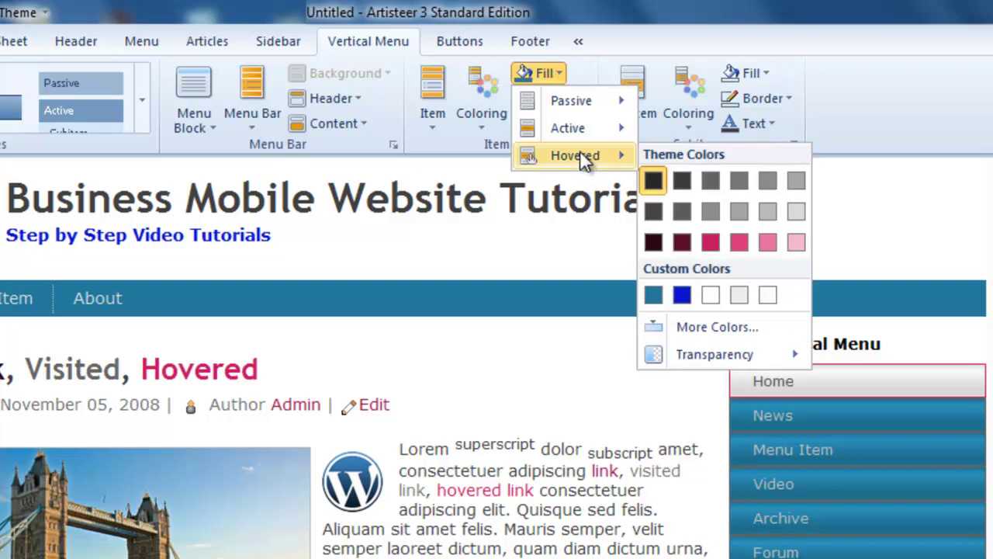
click(766, 212)
Remove the menu item borders and give the menu block the second Simple headerless style
click(931, 422)
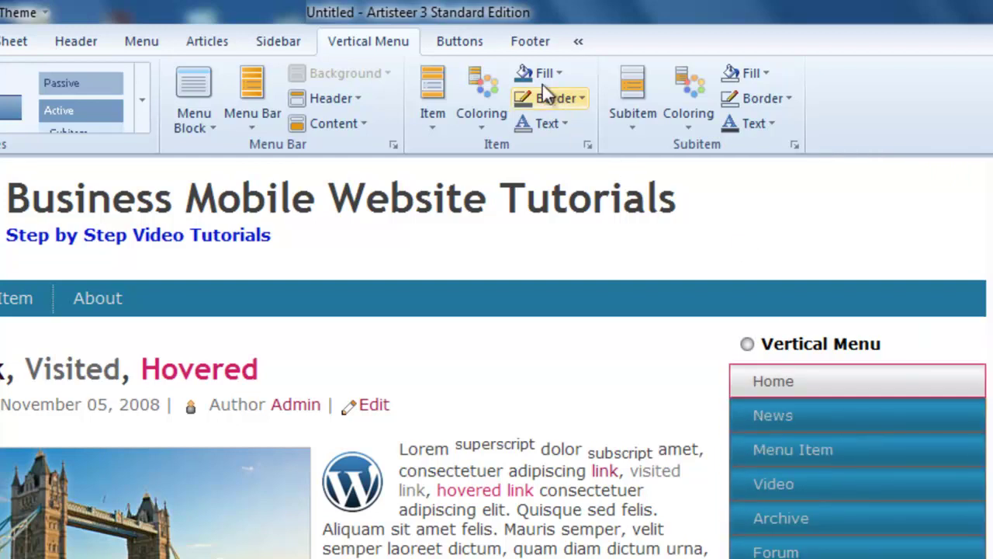
click(577, 98)
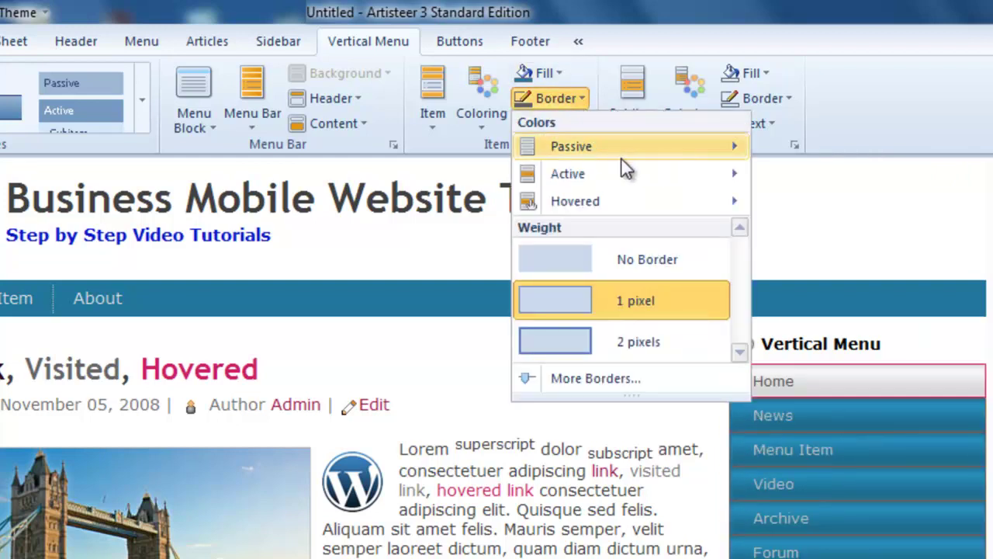
click(641, 267)
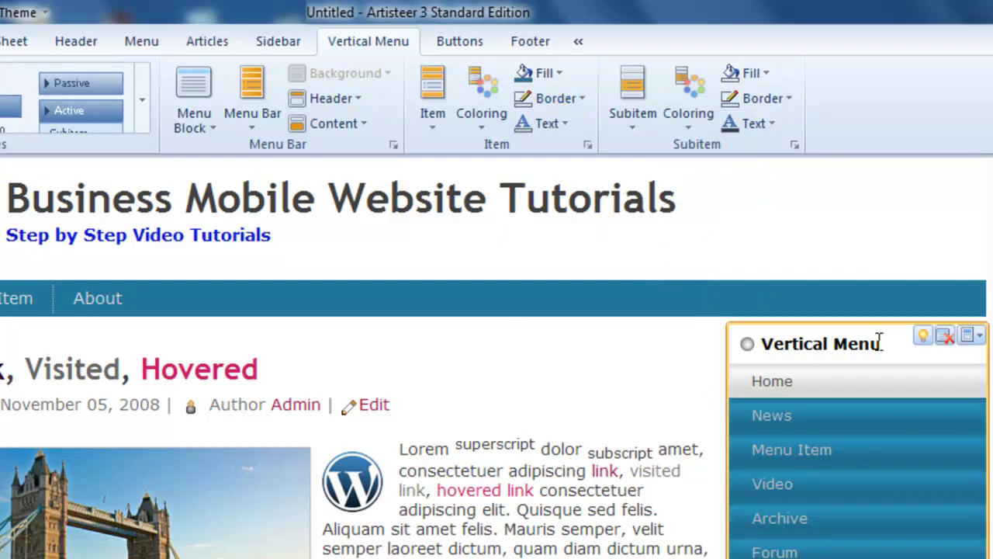
click(208, 121)
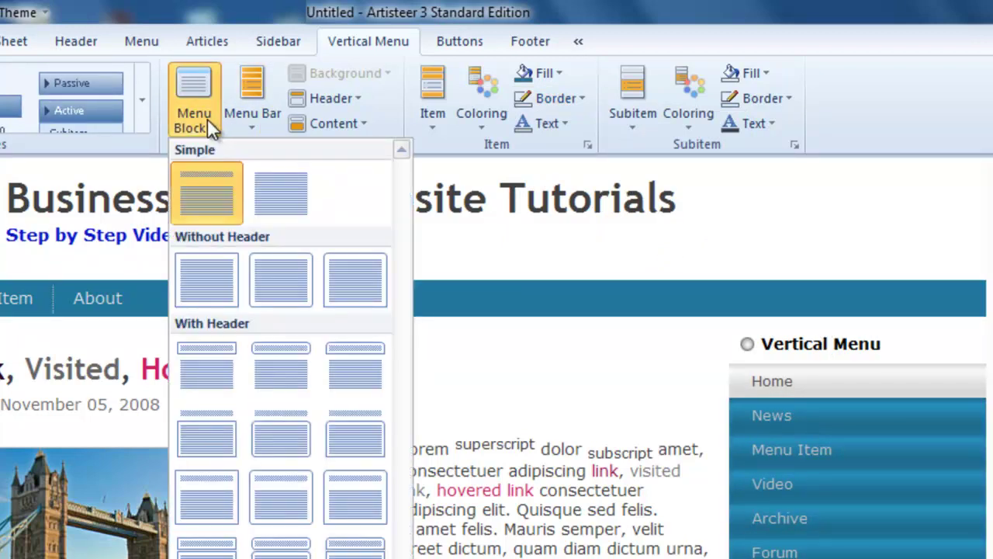
click(279, 198)
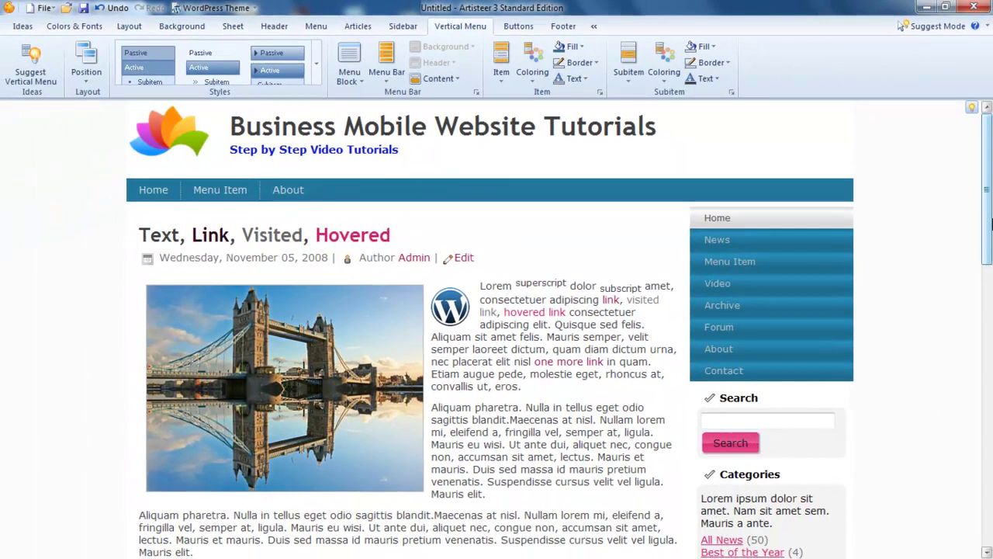
scroll(985, 262, down, 3)
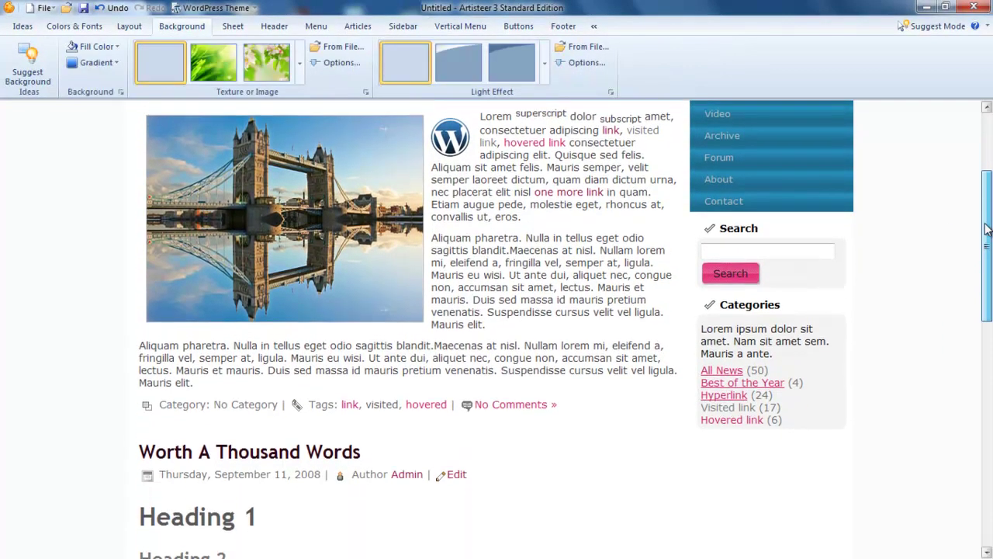
Give hovered buttons a dark grey fill colour on the Buttons tab
scroll(988, 208, up, 1)
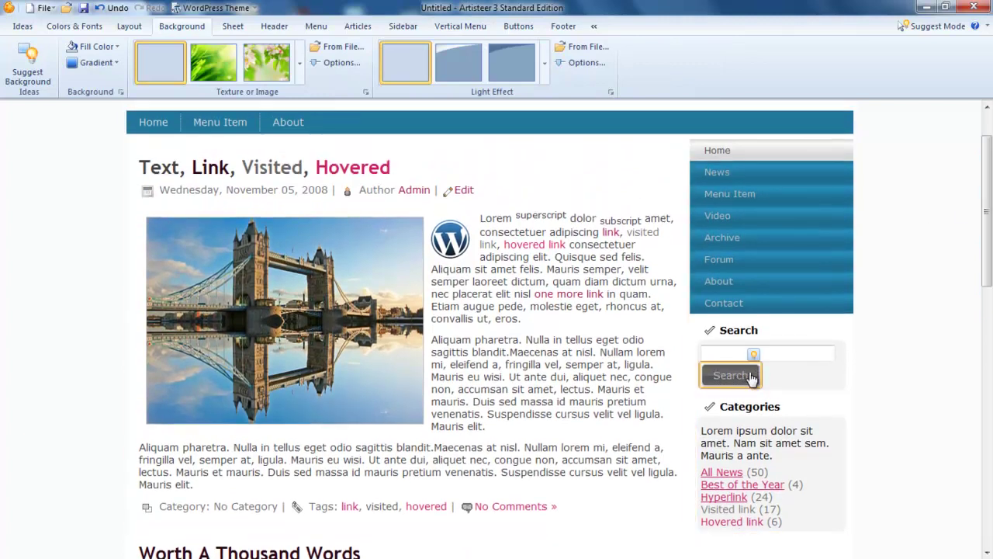
click(520, 28)
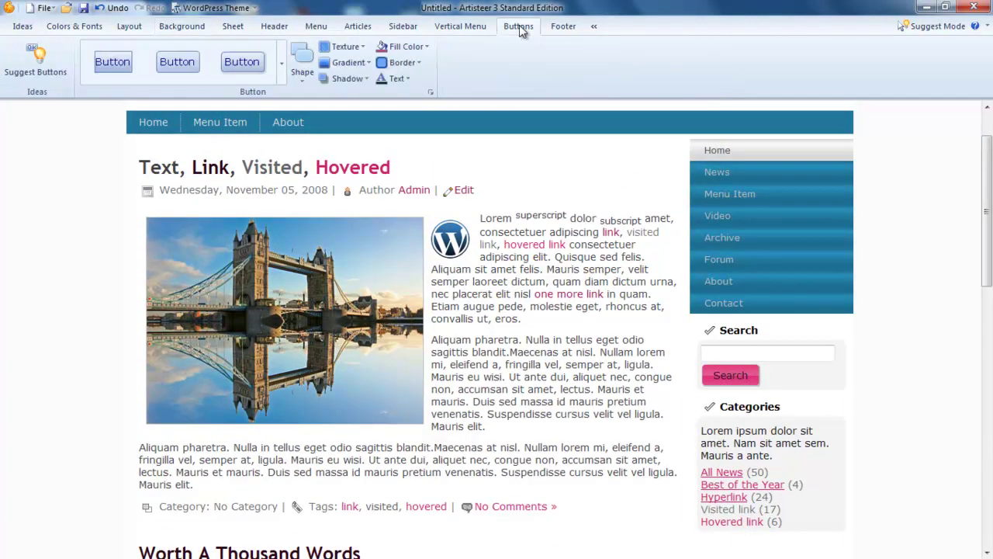
click(403, 46)
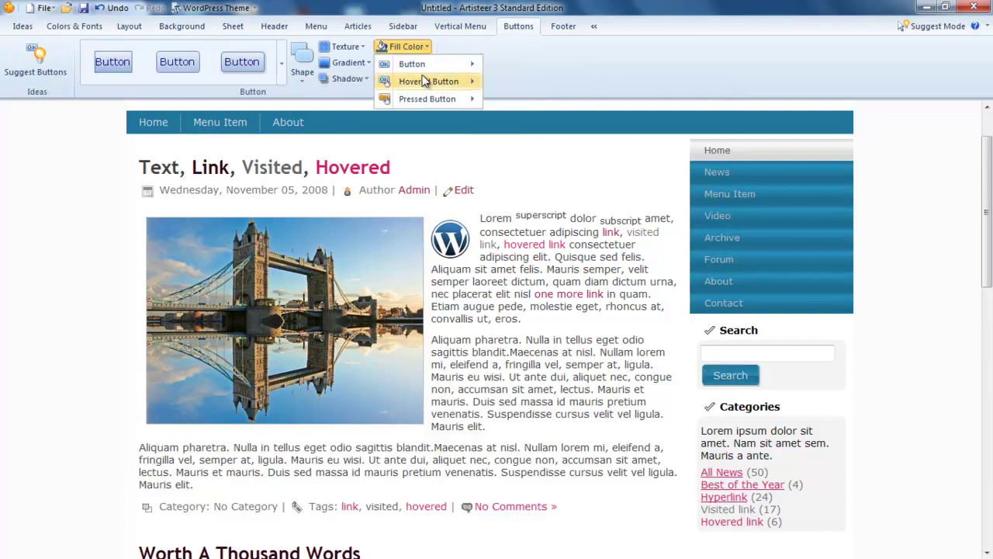
mouse_move(428, 85)
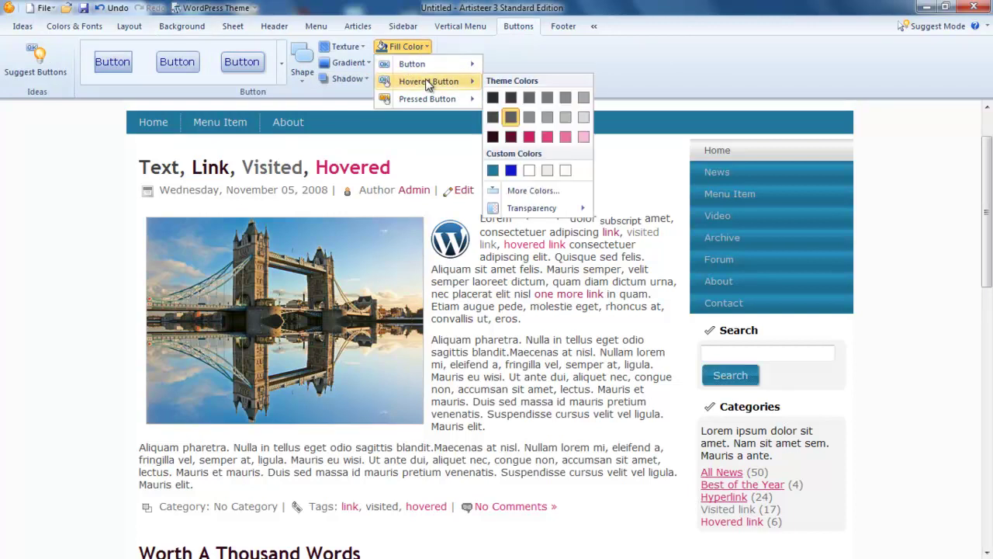
click(511, 117)
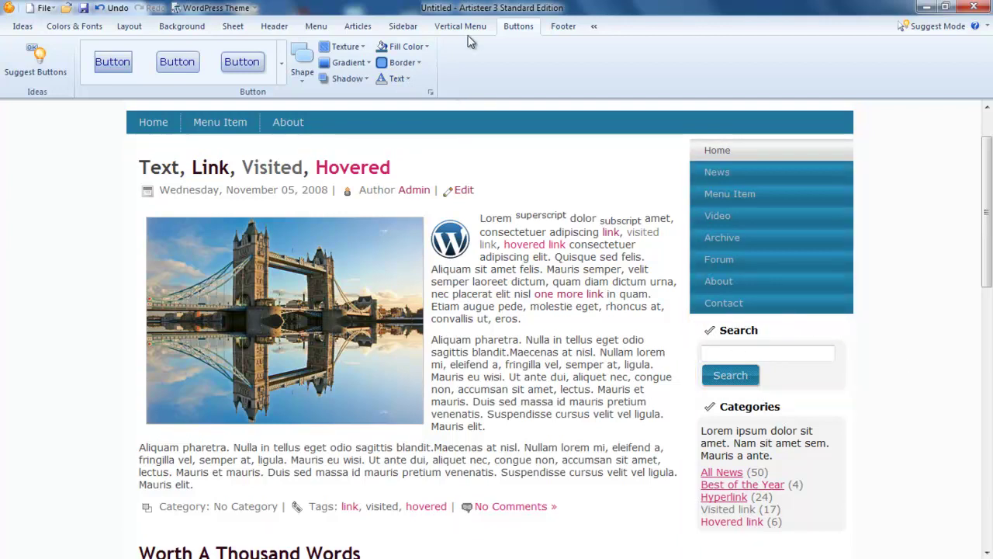
click(404, 27)
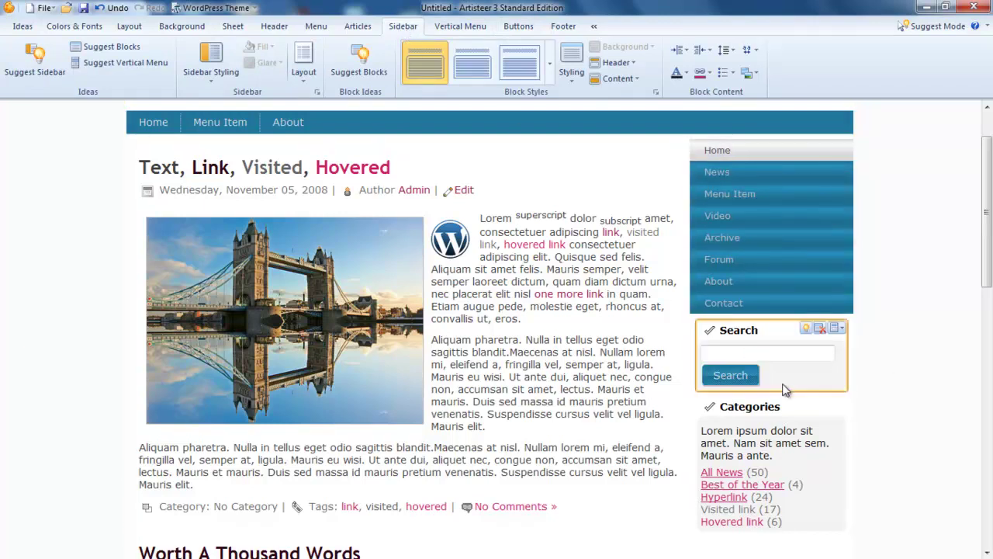
Make the sidebar blocks simple without headers and give the sidebar a styled background
click(550, 70)
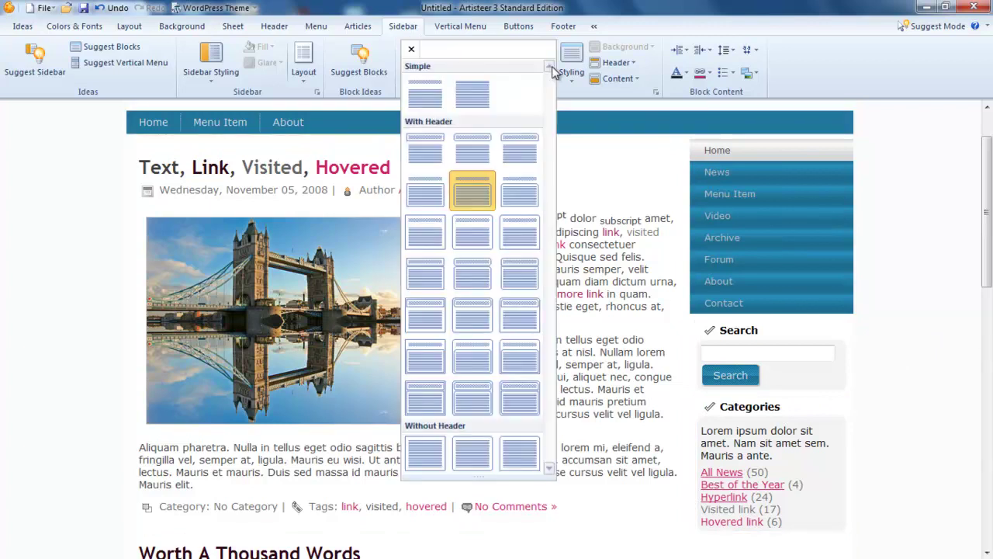
click(493, 93)
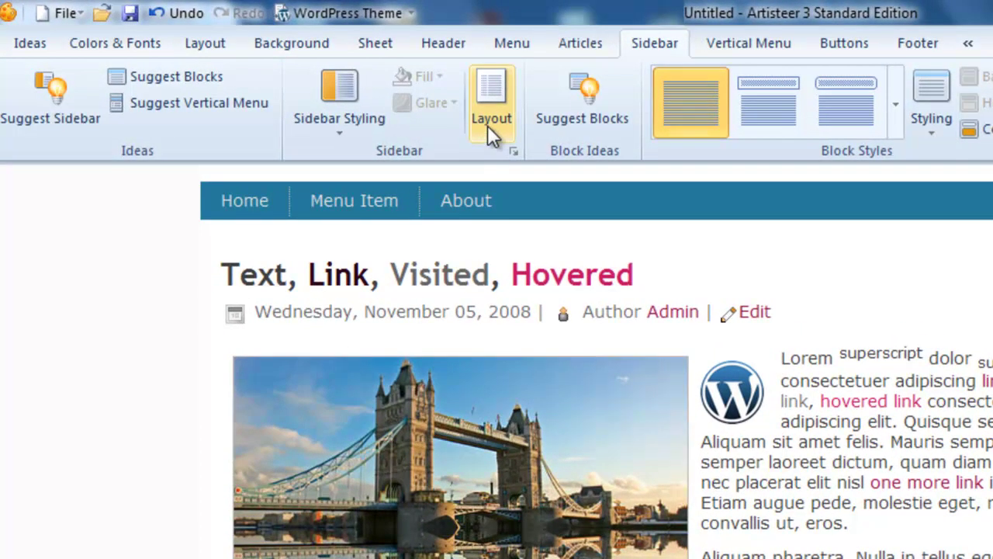
click(488, 125)
click(340, 109)
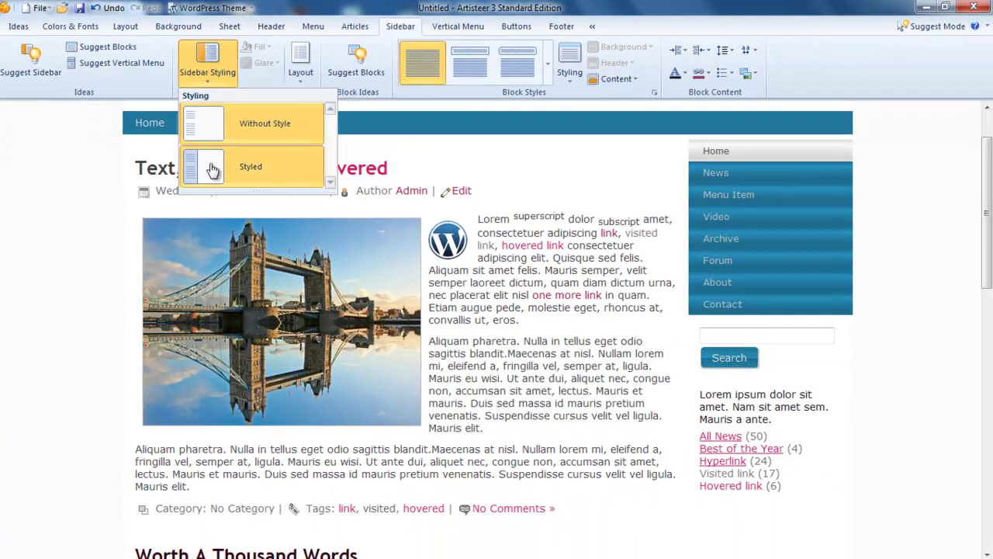
click(212, 170)
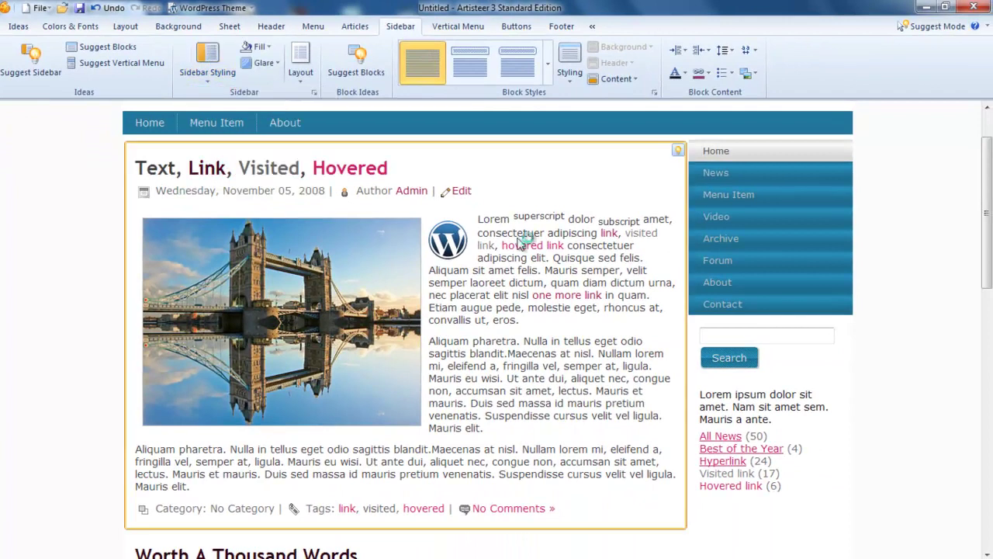
mouse_move(984, 249)
mouse_down()
mouse_move(990, 229)
mouse_move(990, 278)
mouse_move(991, 262)
mouse_up()
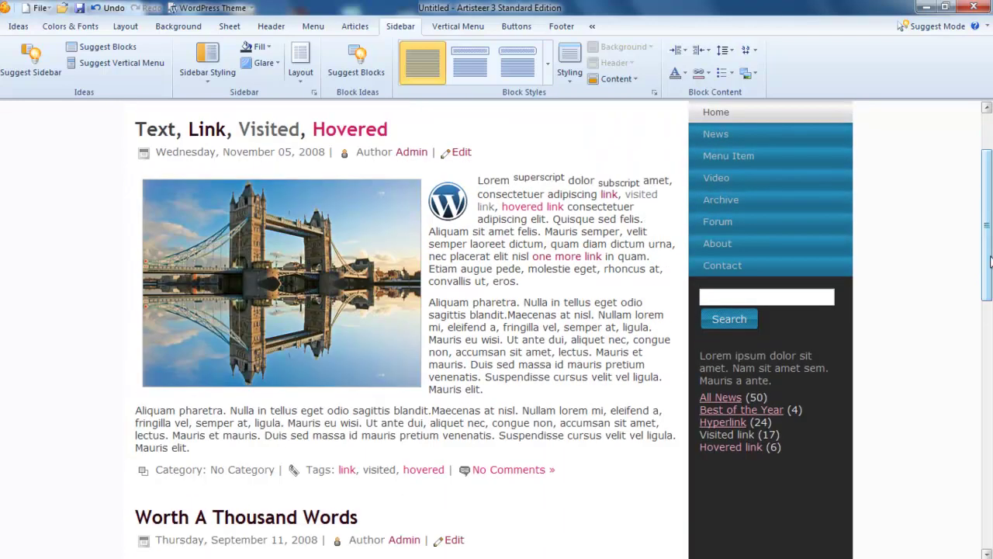
Fill the sidebar with the light custom colour swatch
click(264, 48)
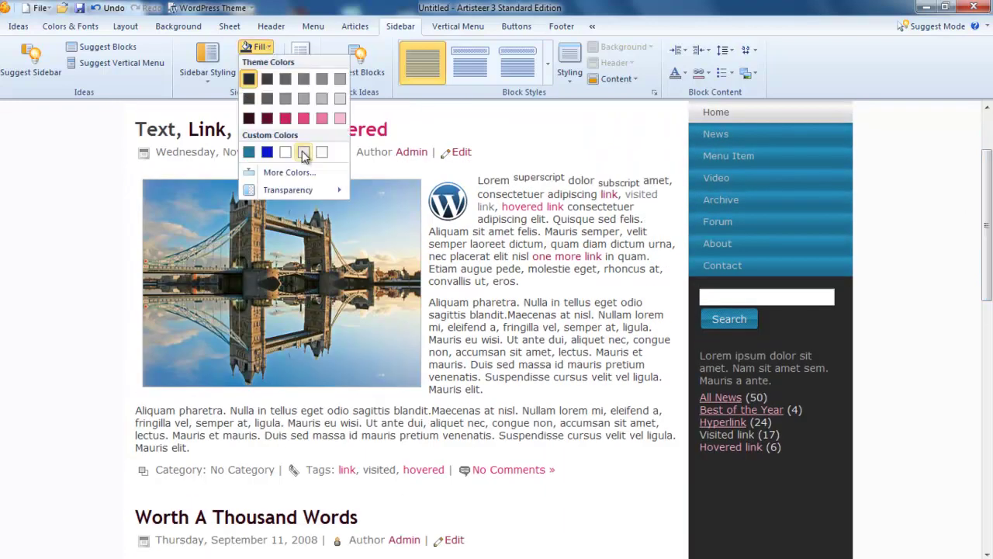
click(304, 153)
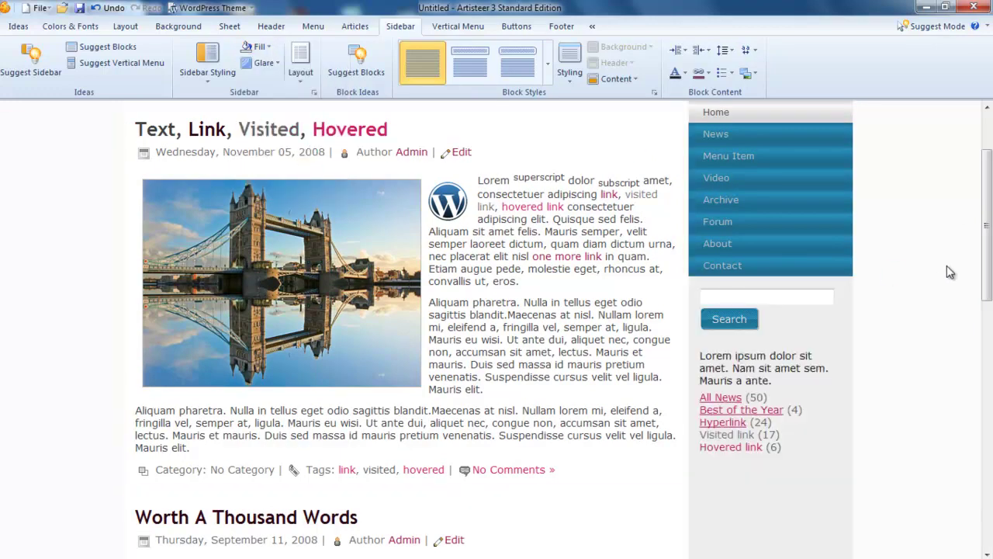
scroll(960, 291, up, 3)
click(464, 29)
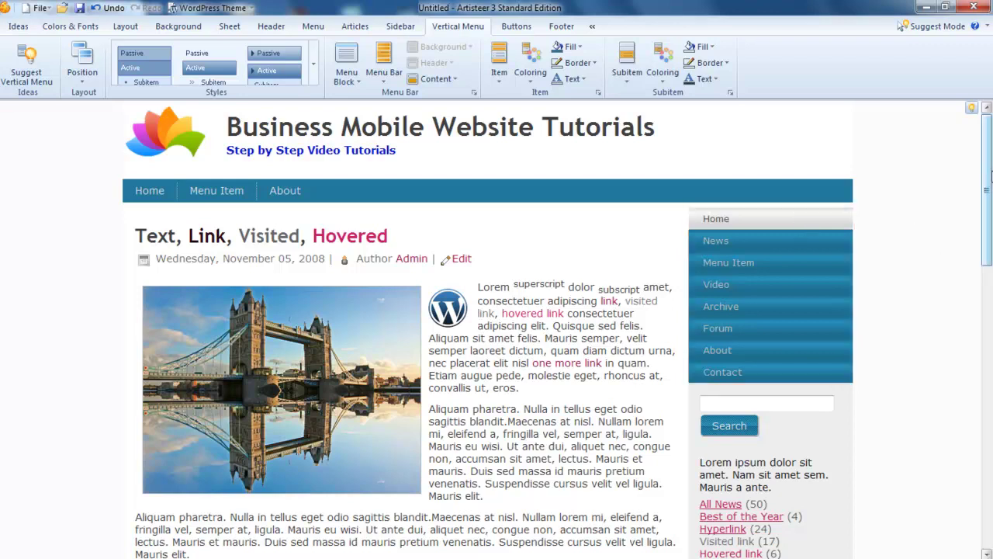
Preview the Menu Item submenu, then bring up the Articles styling settings
mouse_move(985, 173)
mouse_down()
mouse_move(984, 227)
mouse_move(977, 160)
mouse_move(988, 193)
mouse_move(990, 450)
mouse_move(984, 171)
mouse_up()
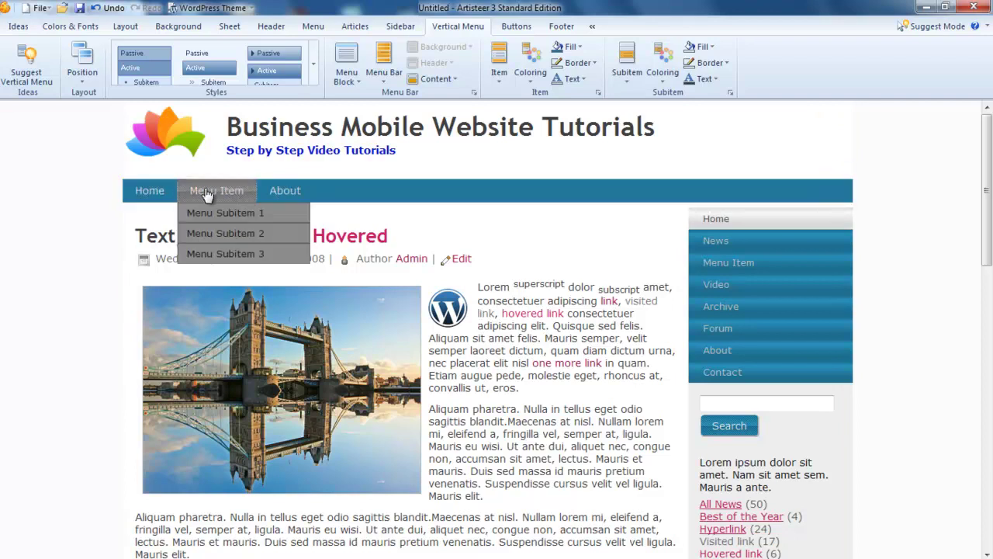
mouse_move(239, 193)
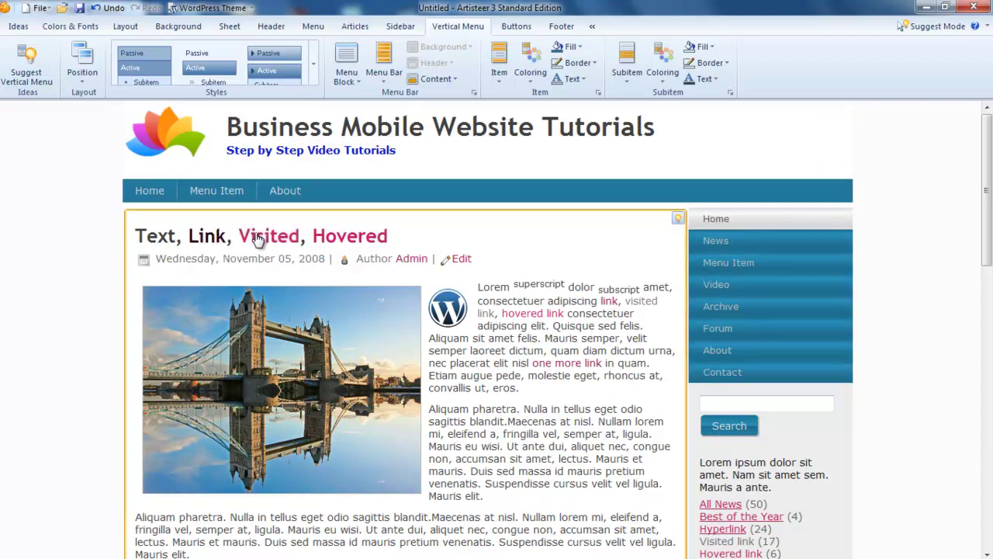
click(350, 31)
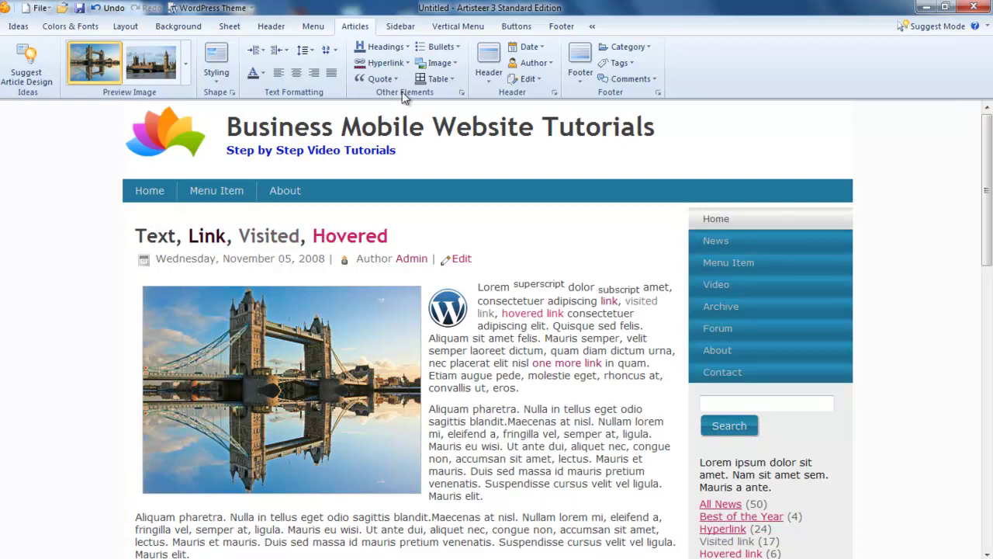
Make the Heading 1 text colour black
click(405, 48)
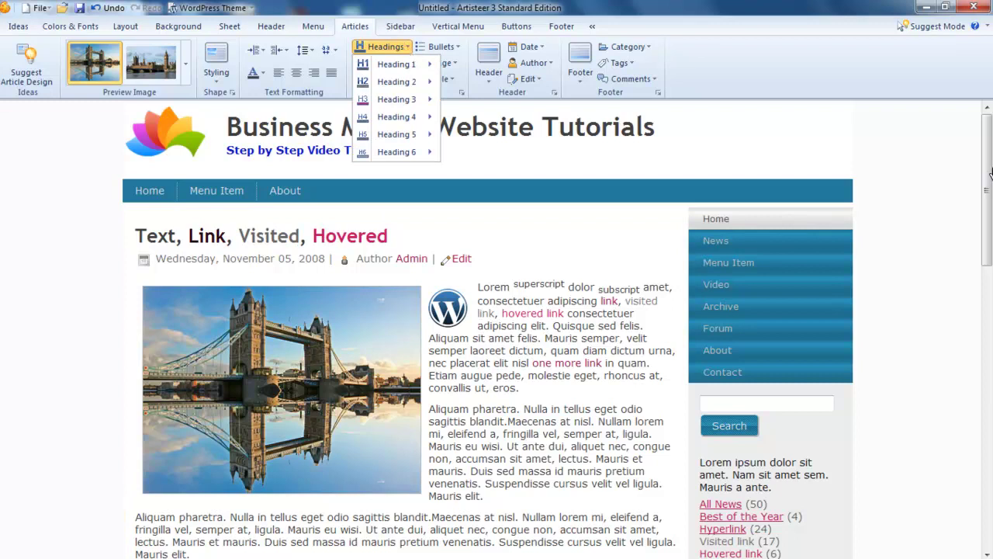
drag(990, 172, 991, 281)
click(397, 47)
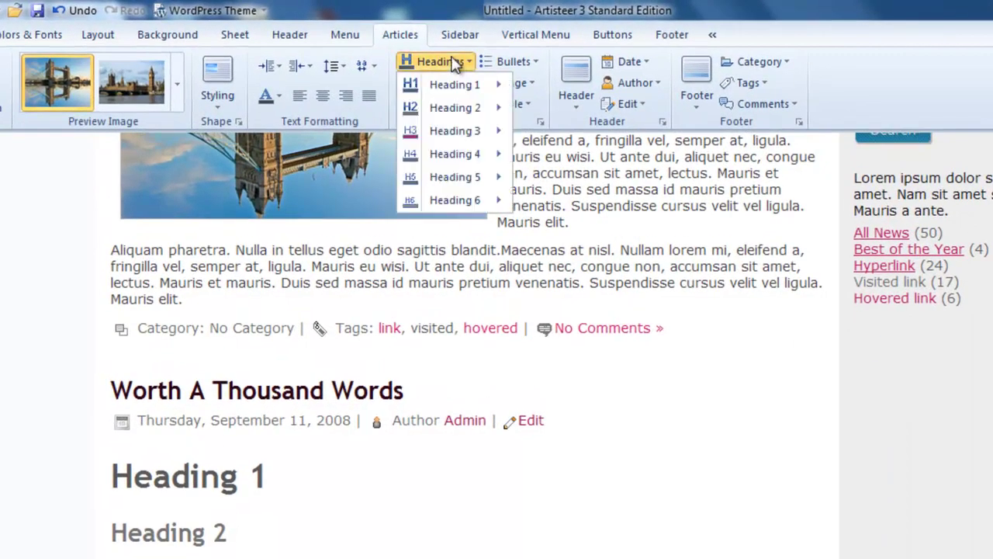
mouse_move(470, 89)
mouse_move(574, 111)
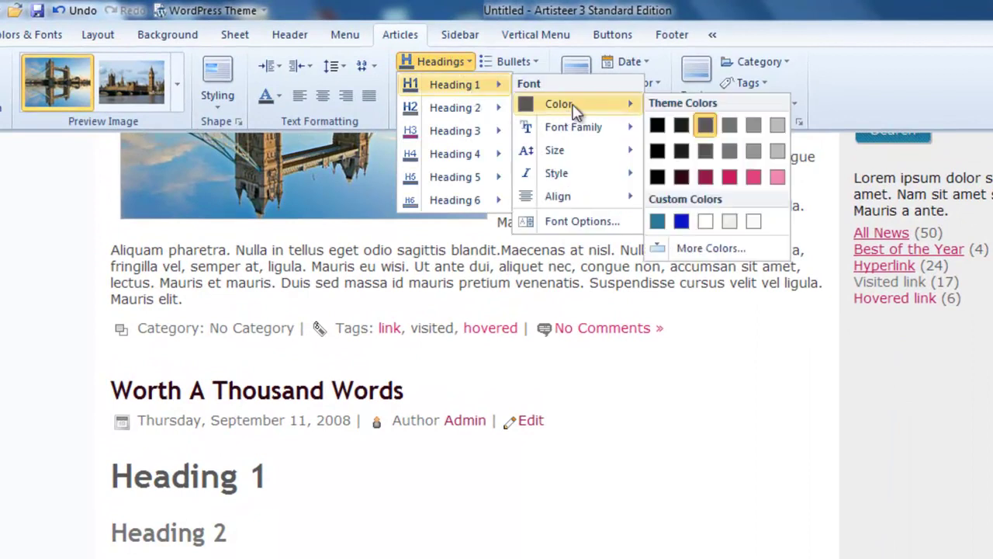
click(657, 125)
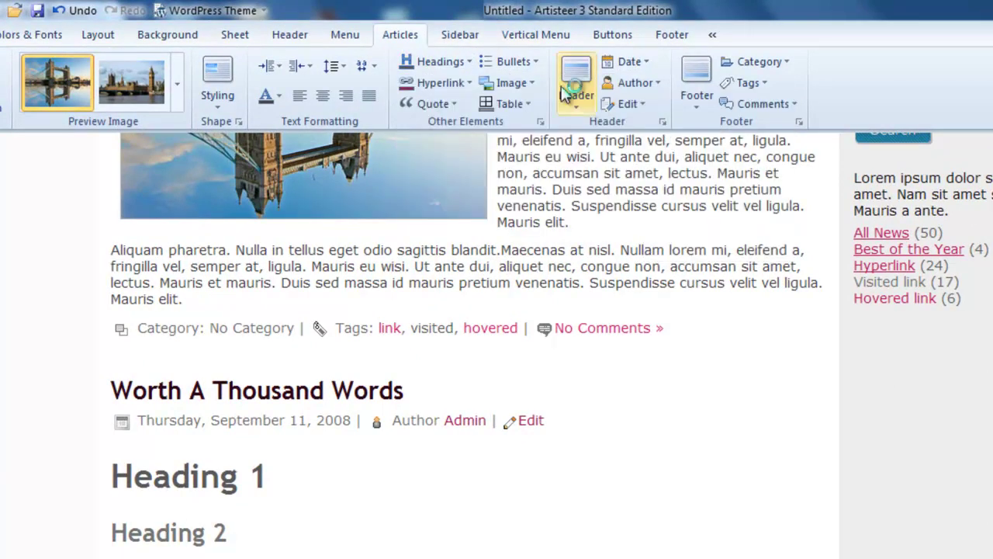
Set the Heading 1 font size to 26
click(442, 64)
mouse_move(483, 87)
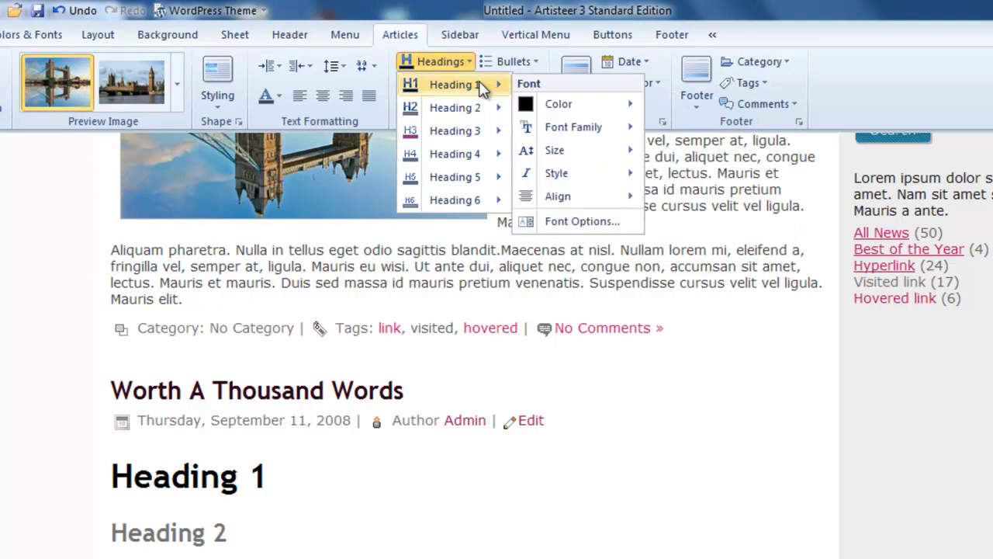
mouse_move(573, 154)
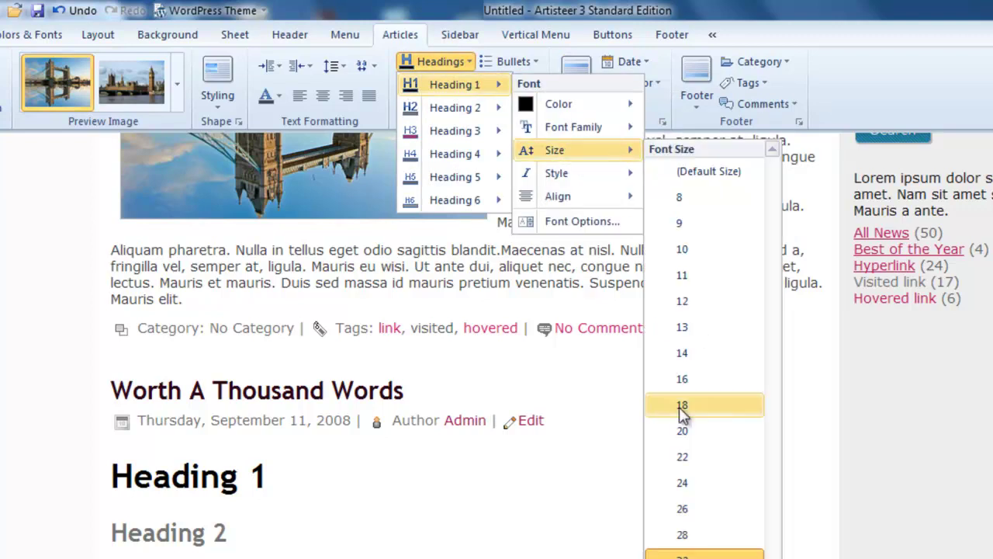
click(686, 510)
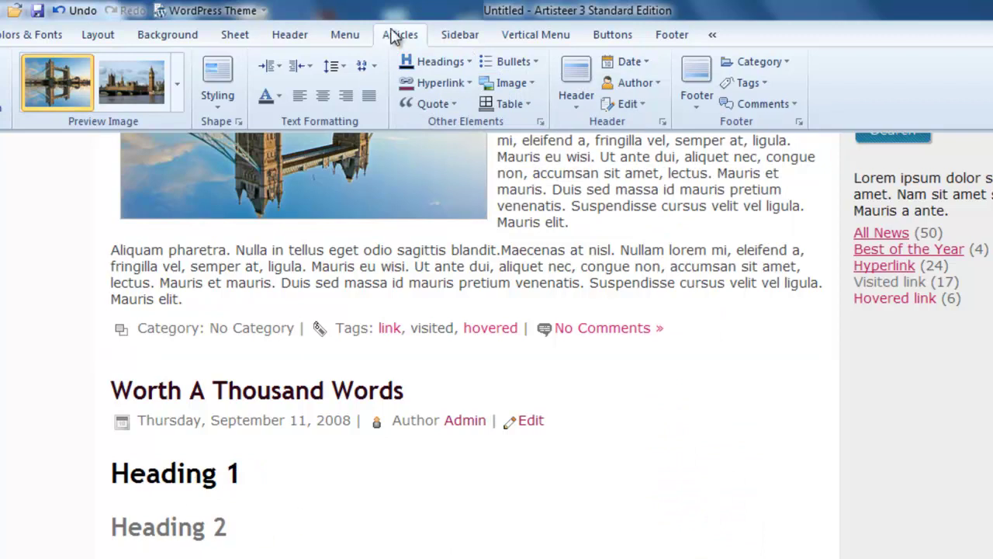
click(439, 61)
click(455, 106)
scroll(466, 345, down, 9)
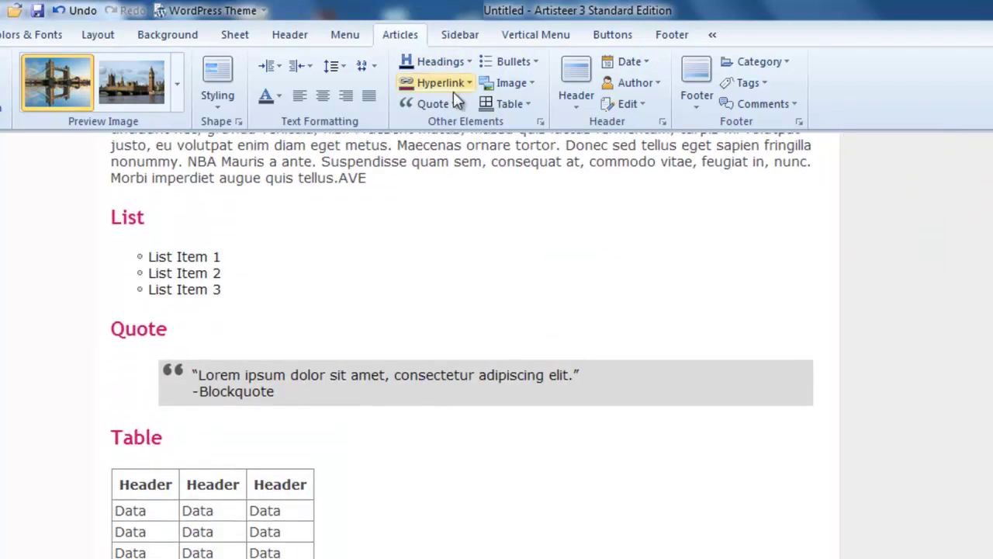
Change the border width of article images
scroll(365, 36, up, 3)
click(401, 34)
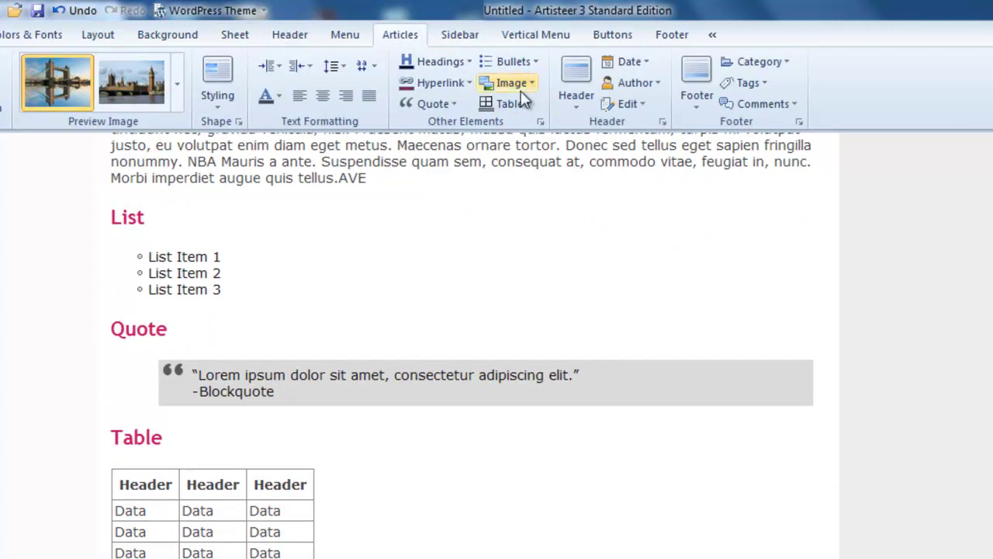
scroll(435, 475, up, 10)
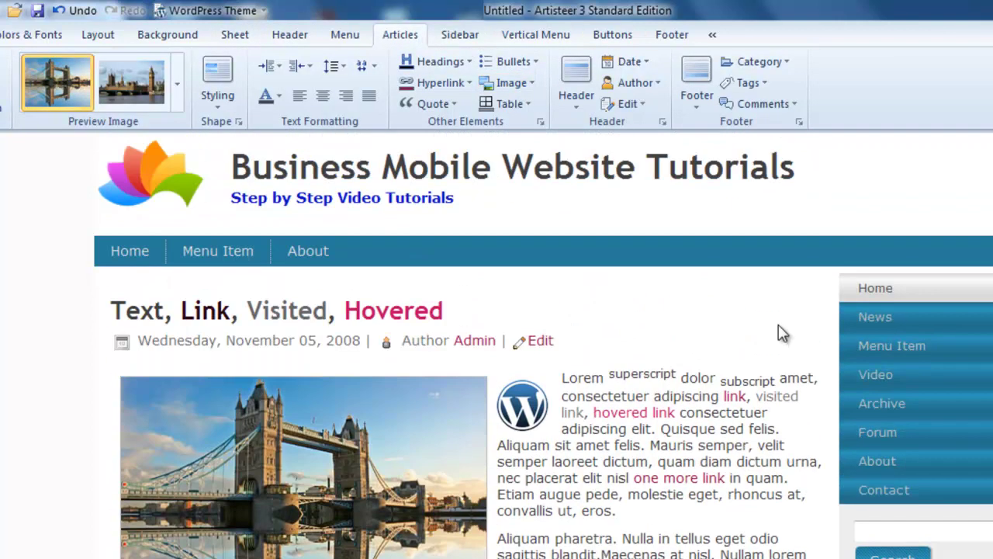
click(524, 84)
mouse_move(543, 129)
click(650, 182)
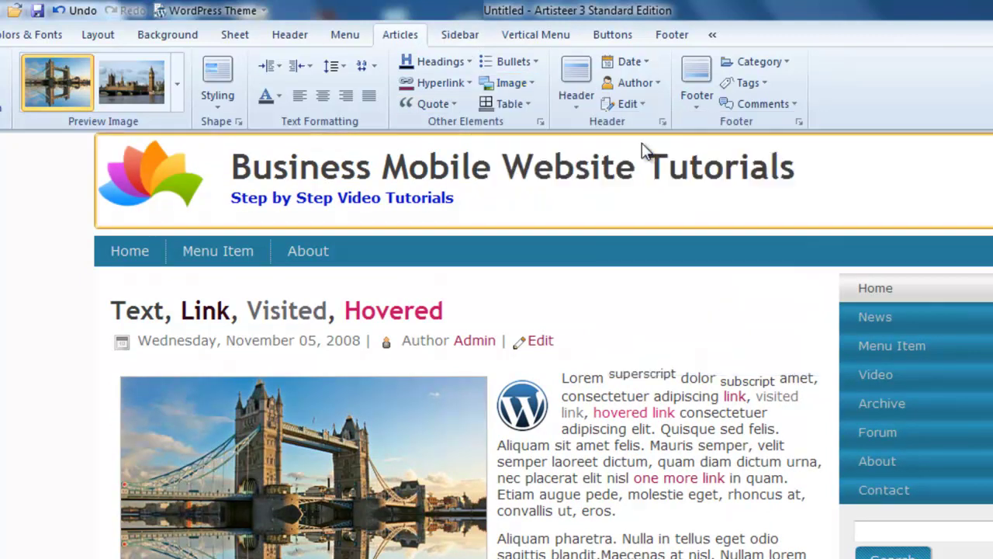
Set the sample table border width to No Border
click(508, 104)
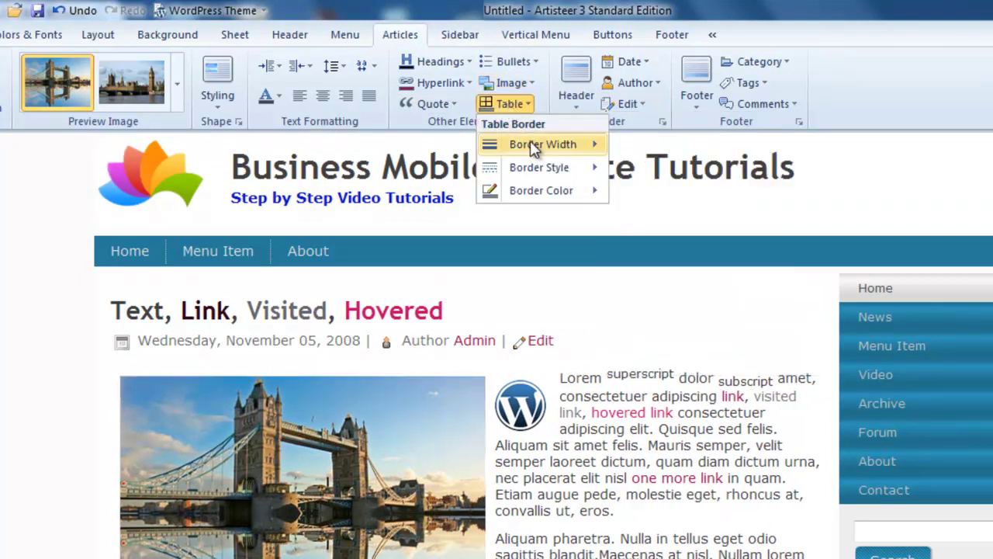
mouse_move(531, 145)
click(706, 202)
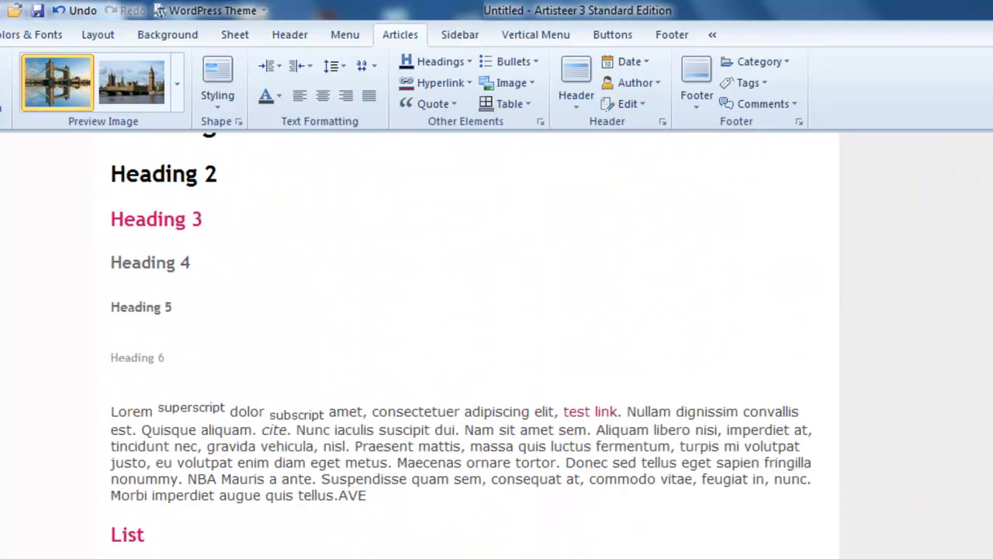
click(509, 102)
mouse_move(512, 132)
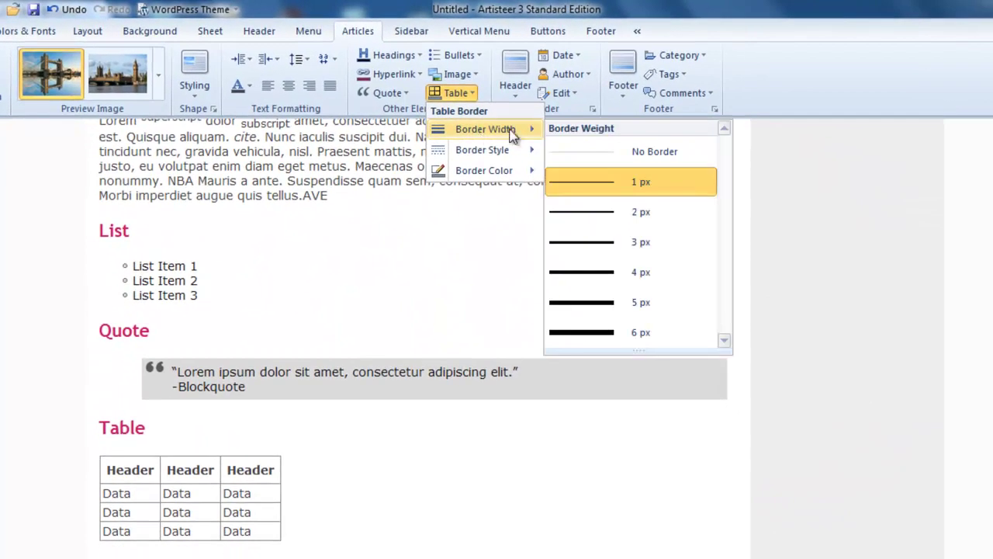
click(587, 147)
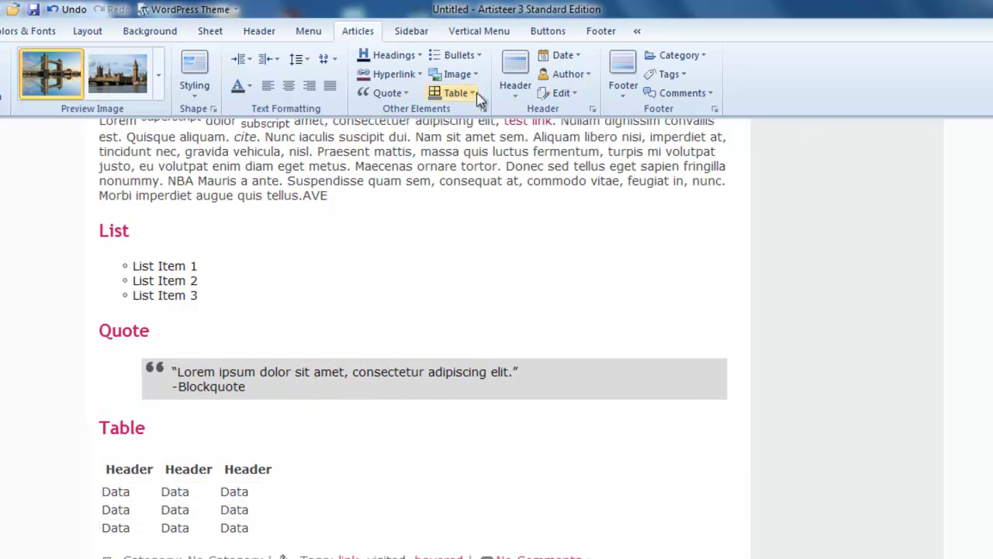
Give the blockquote the curly 66-style quote icon
click(402, 93)
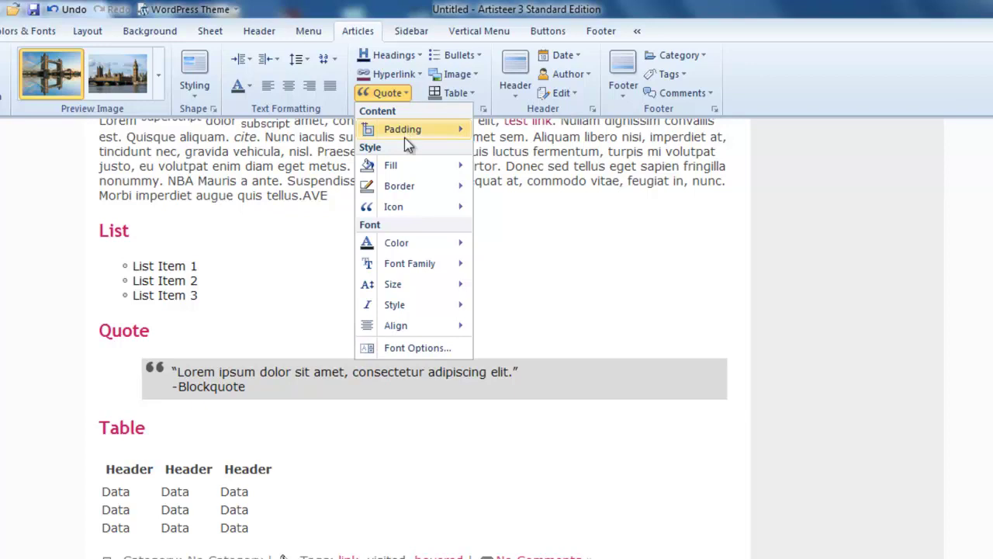
mouse_move(410, 172)
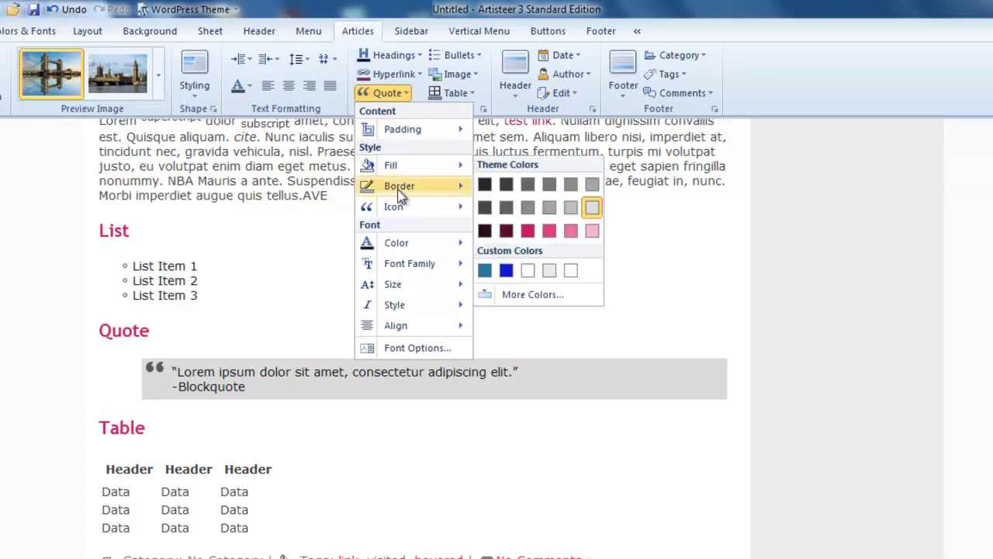
mouse_move(402, 211)
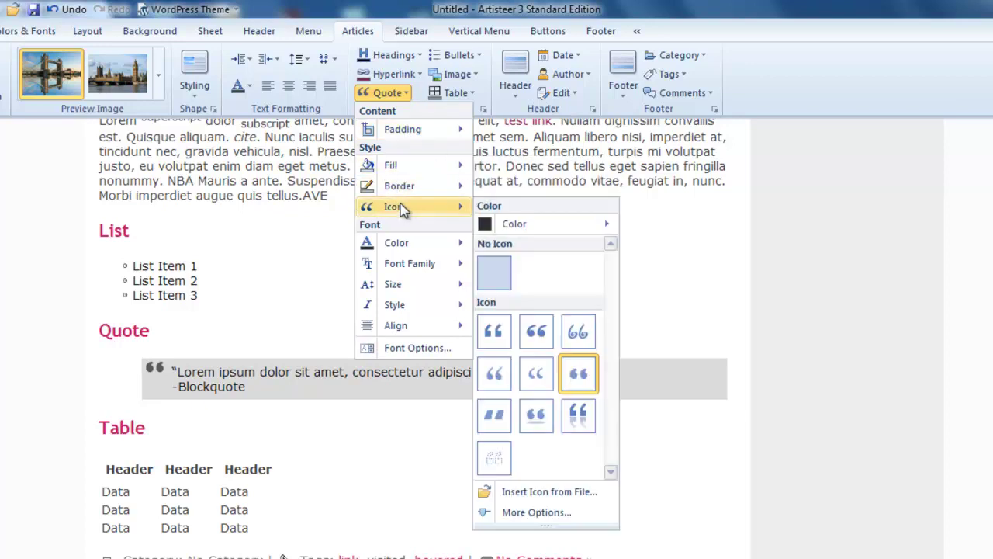
click(578, 335)
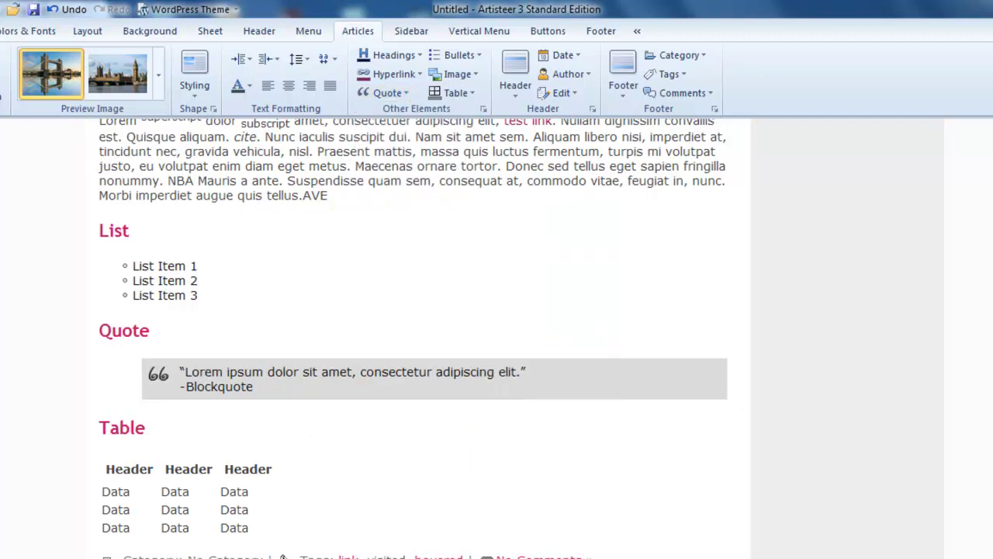
scroll(602, 276, up, 10)
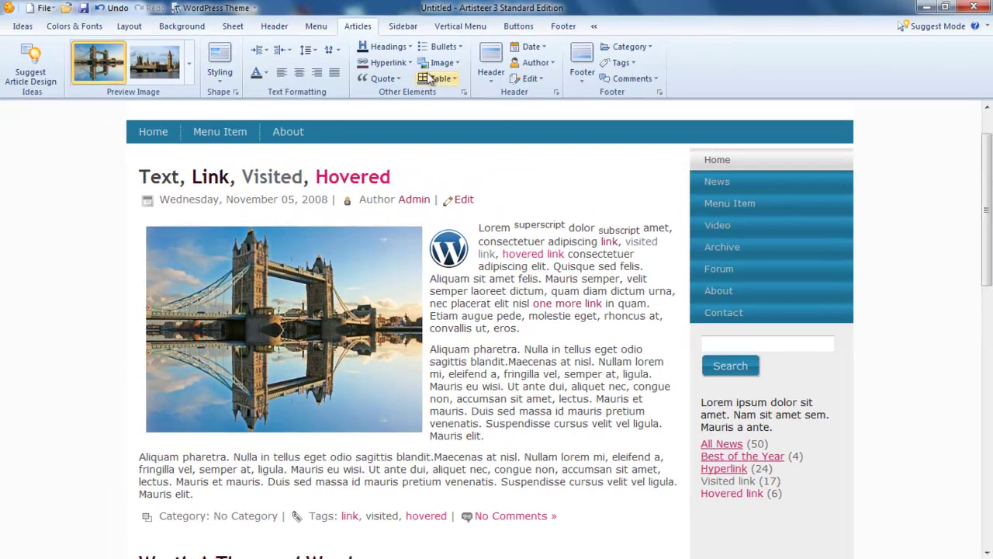
Colour ordinary article links with the teal custom colour and underline them
click(401, 63)
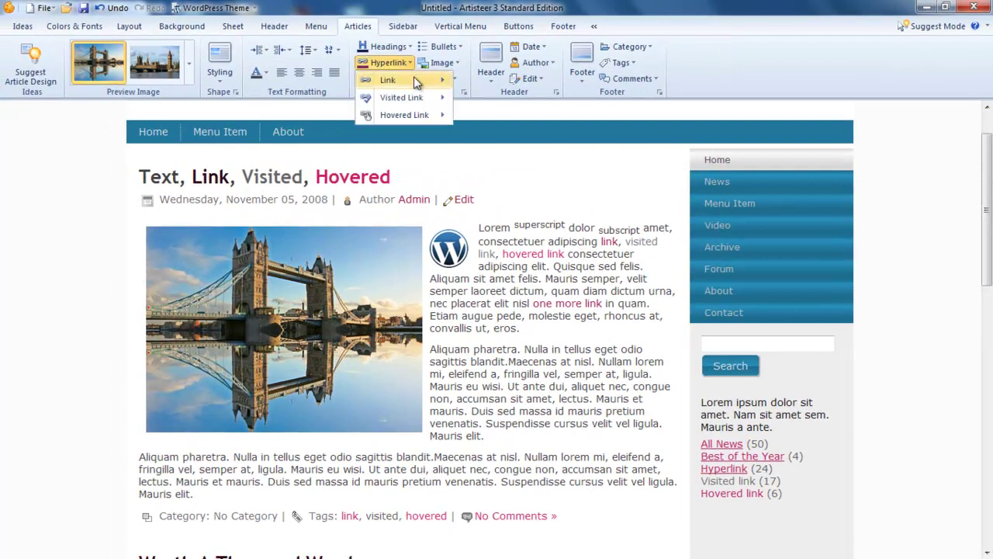
mouse_move(419, 80)
mouse_move(493, 99)
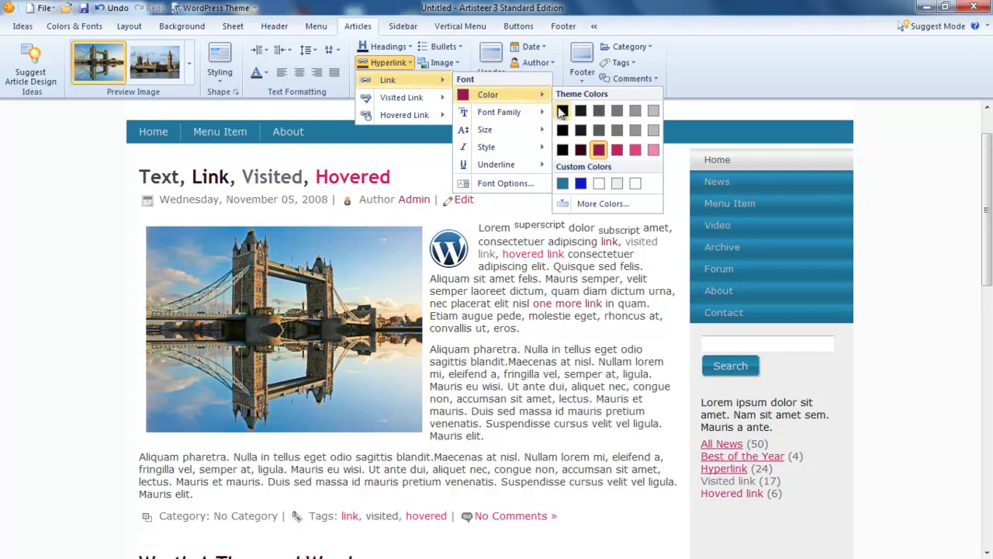
click(562, 184)
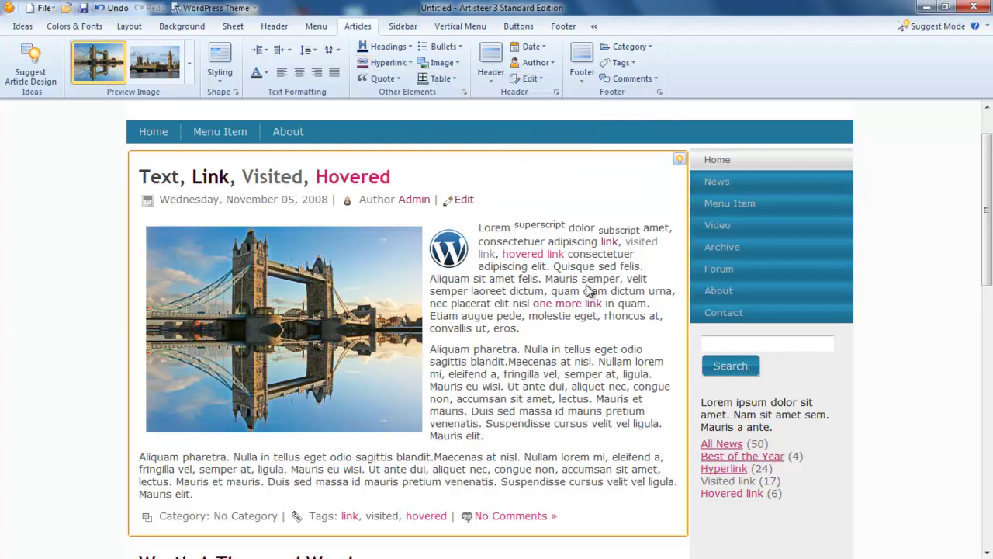
click(386, 62)
mouse_move(404, 80)
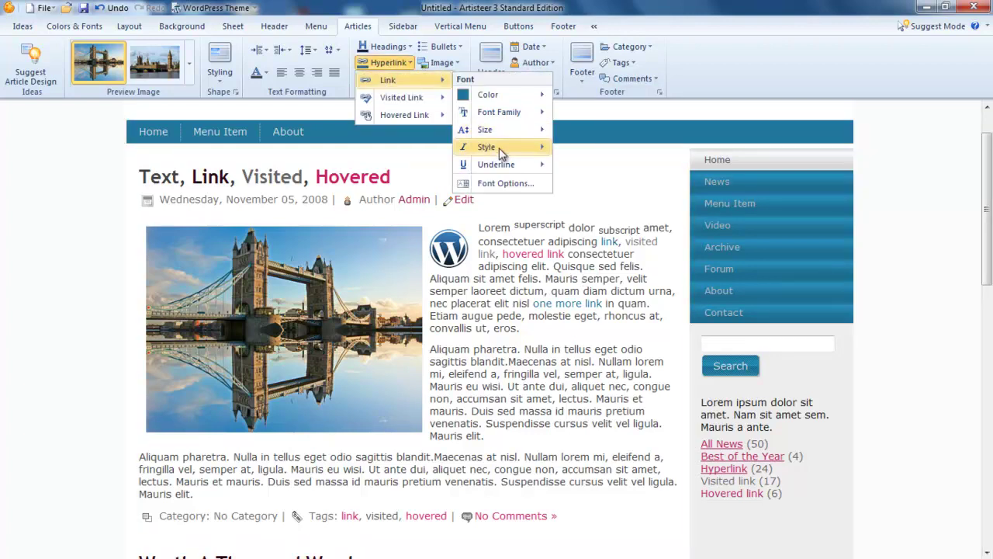
mouse_move(512, 165)
click(598, 183)
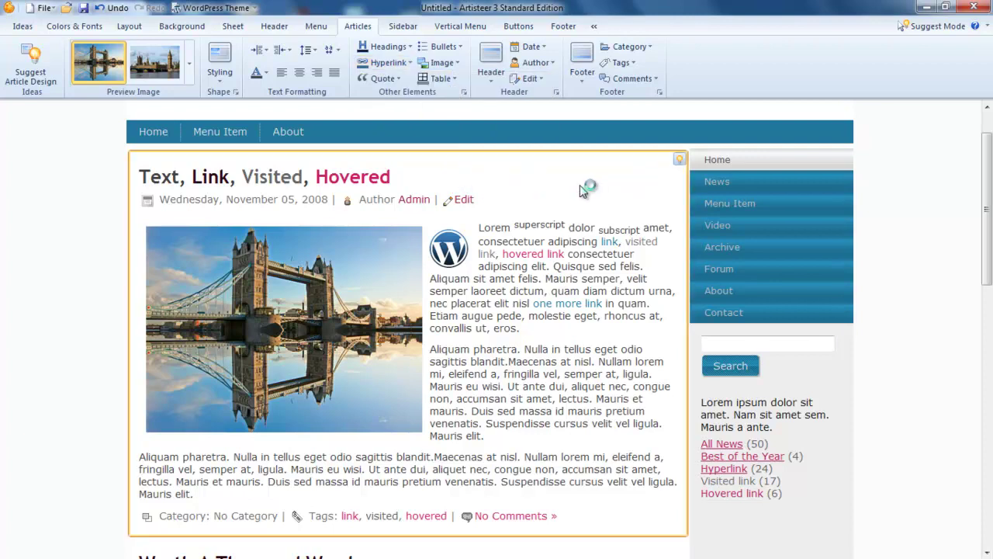
Make visited links blue and underlined
click(386, 62)
mouse_move(404, 97)
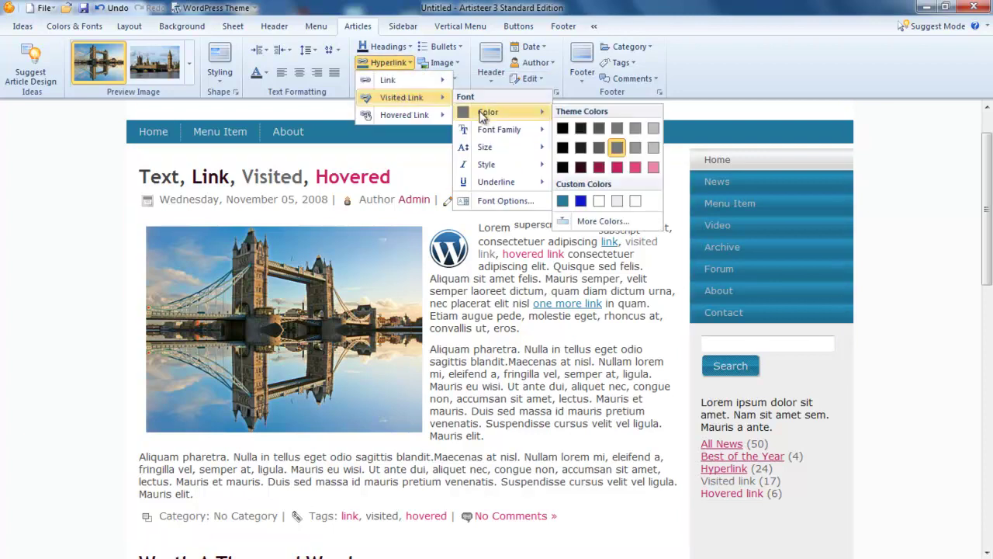
mouse_move(486, 112)
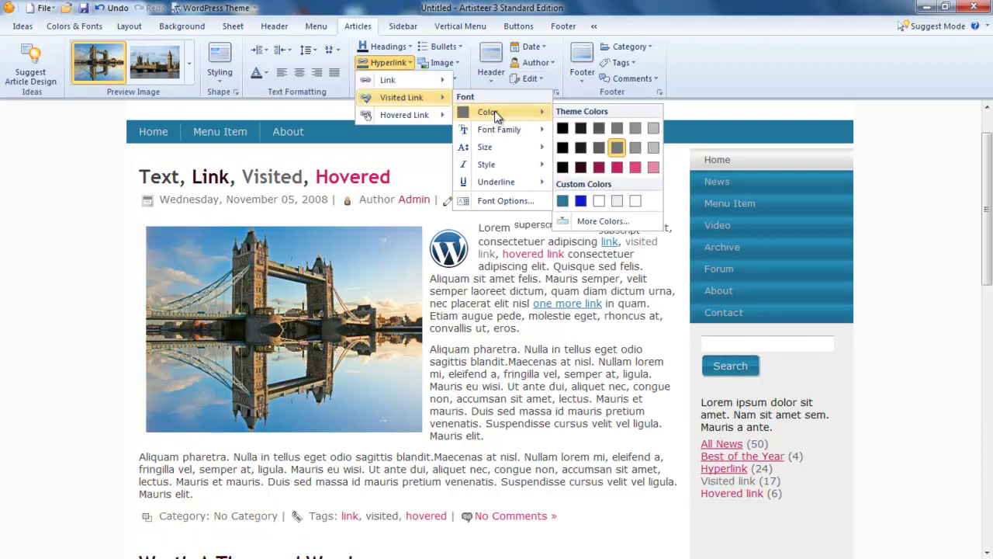
click(582, 201)
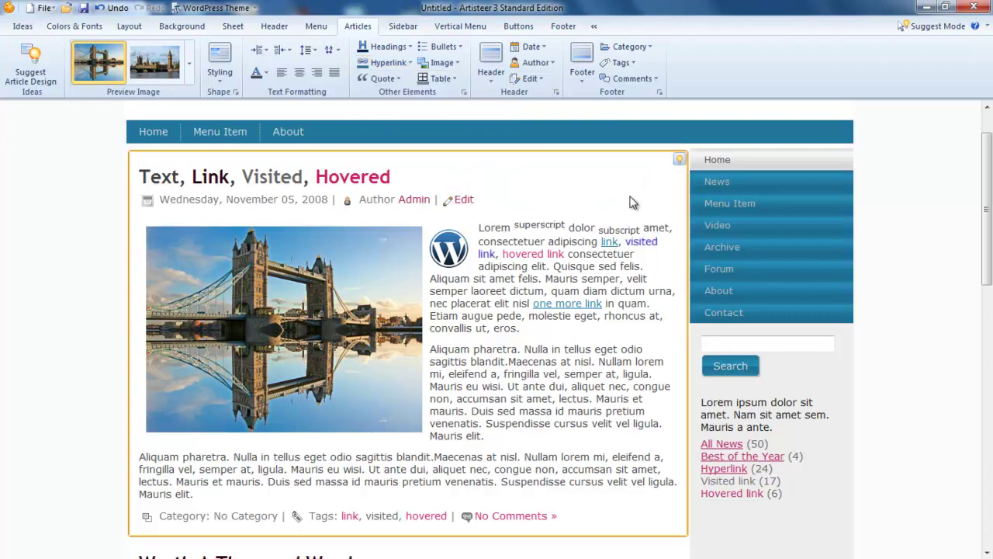
click(386, 62)
mouse_move(408, 97)
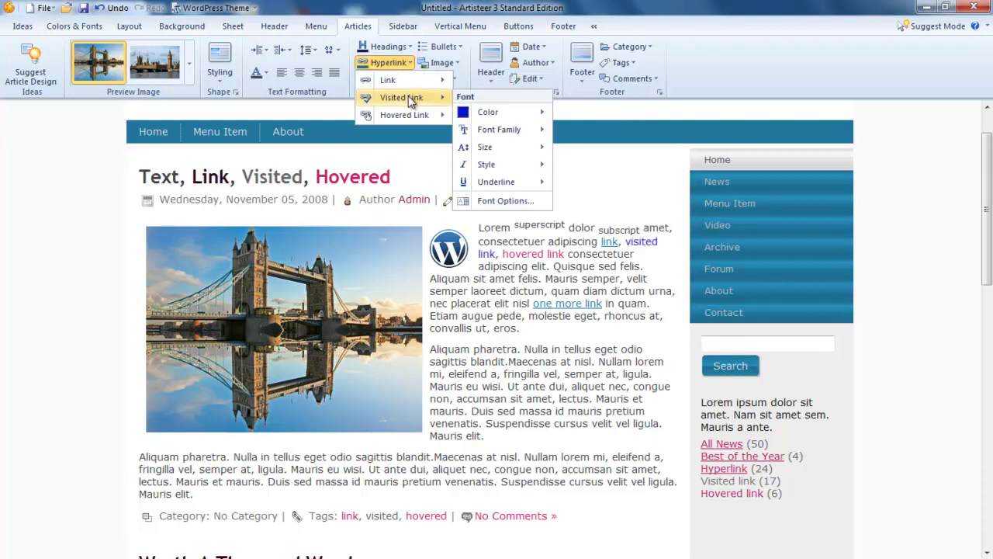
click(506, 184)
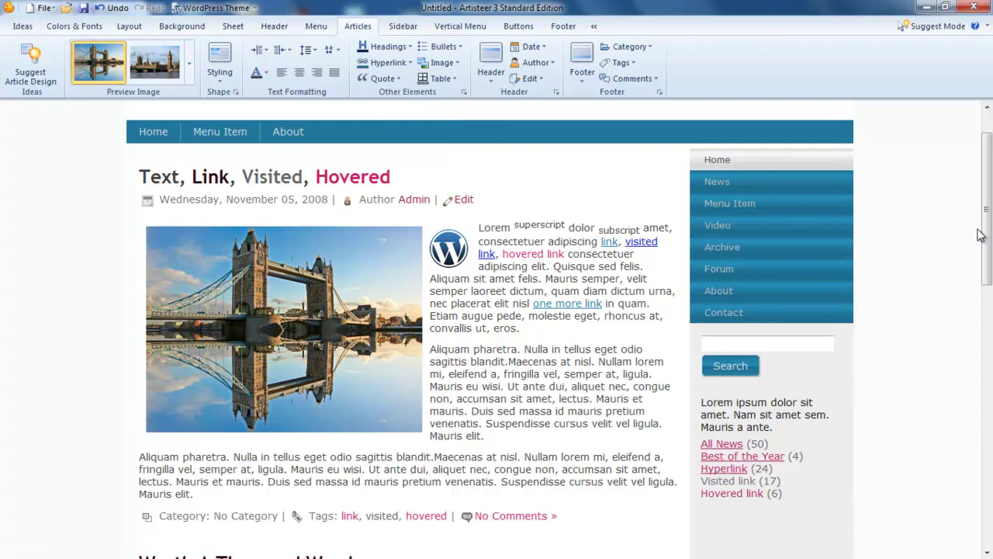
drag(986, 240, 992, 508)
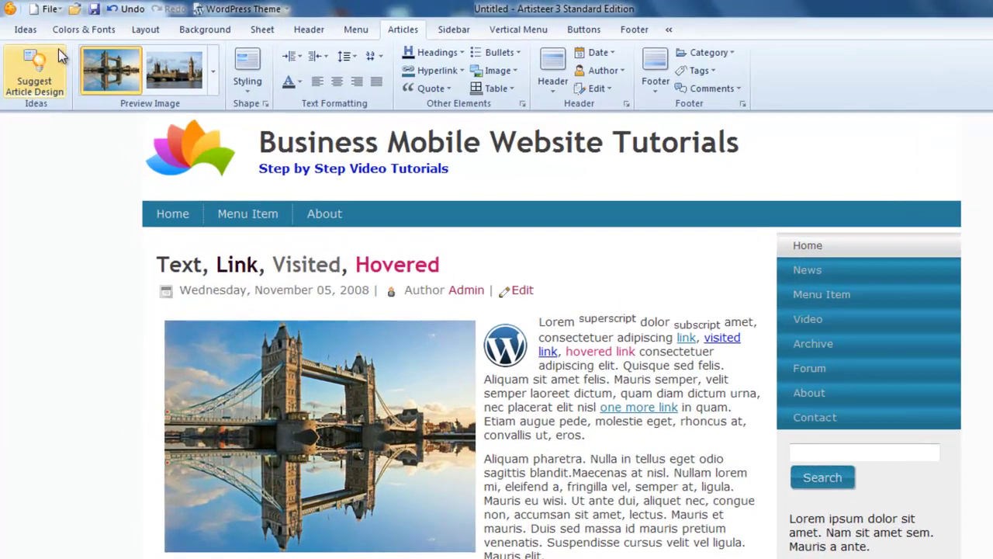
Uncheck 'Include backward links to the CMS and the Artisteer' in the export Footnote options
click(44, 8)
mouse_move(70, 170)
click(272, 388)
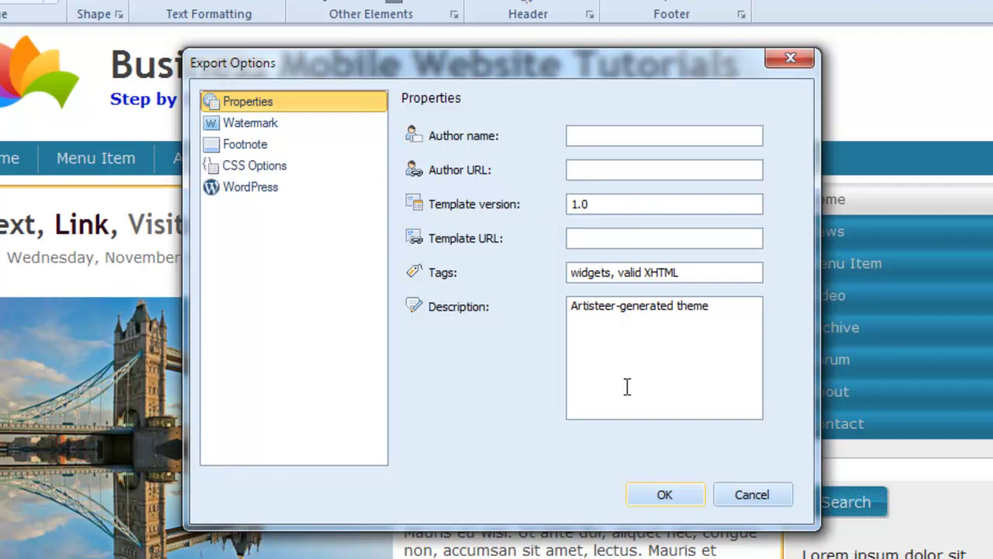
click(260, 145)
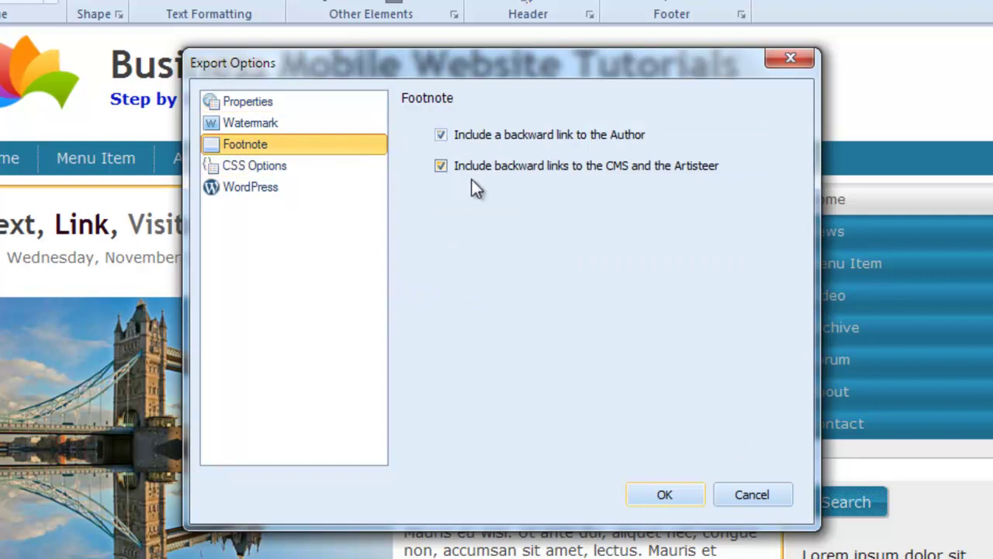
click(441, 166)
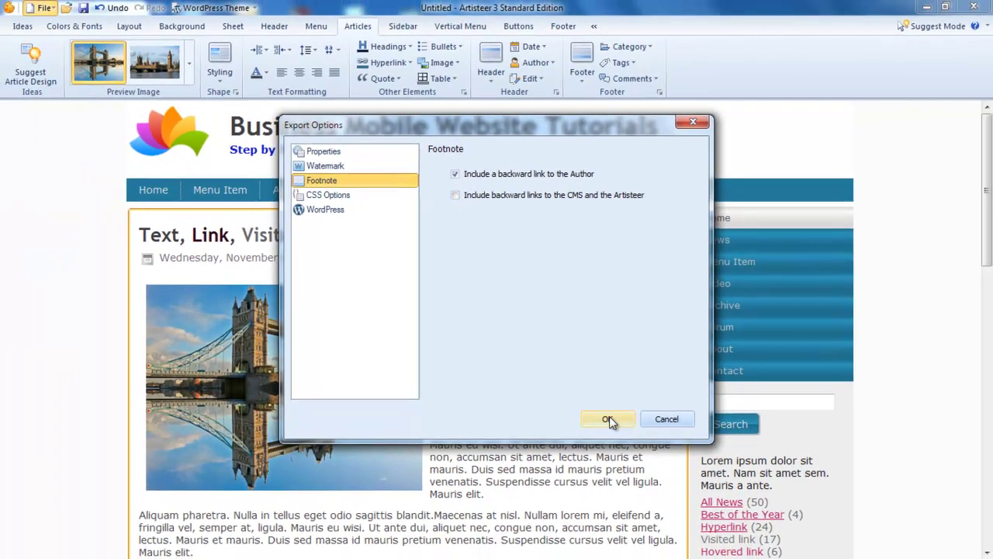
click(608, 419)
Uncheck Show Date in the article header's Date options, leaving the Author settings unchanged
drag(987, 233, 990, 524)
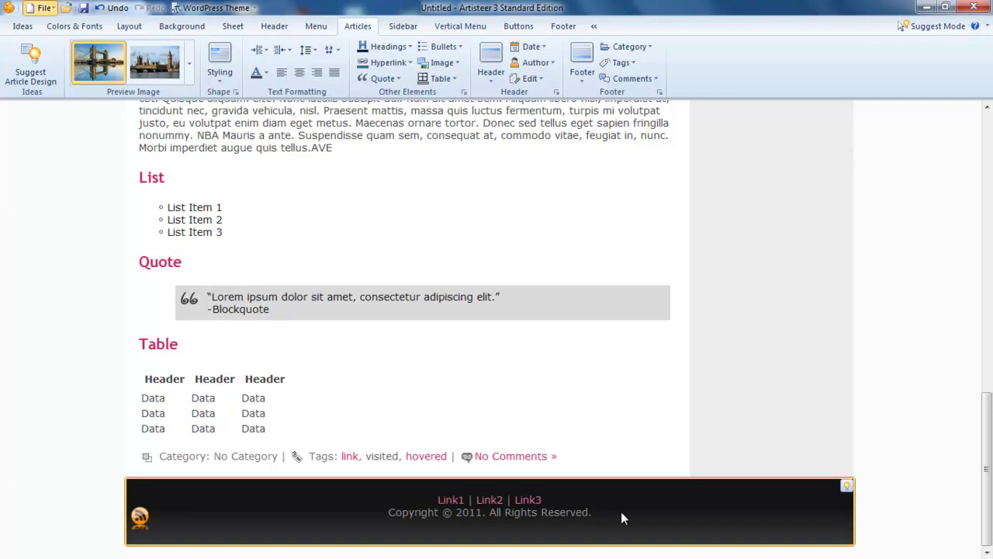
drag(992, 488, 988, 194)
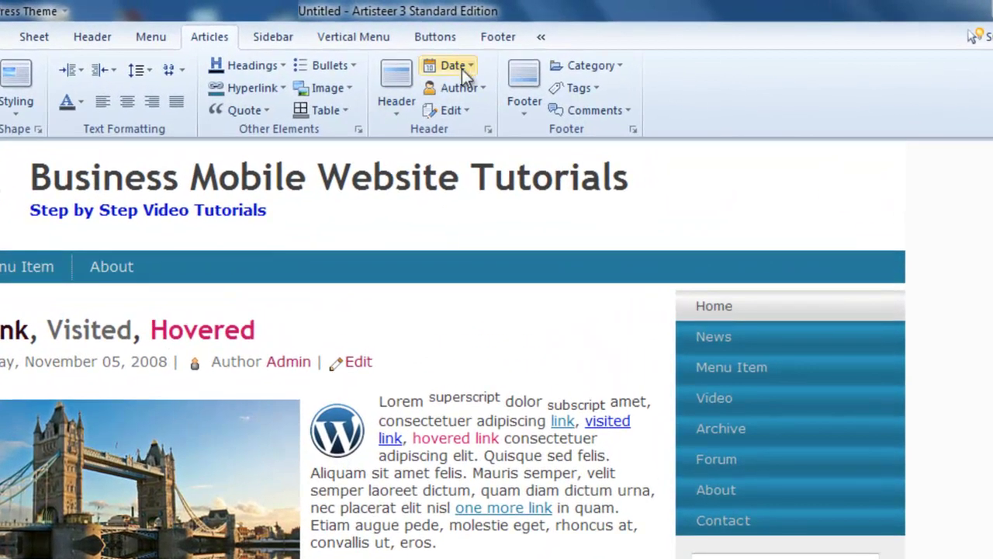
click(465, 65)
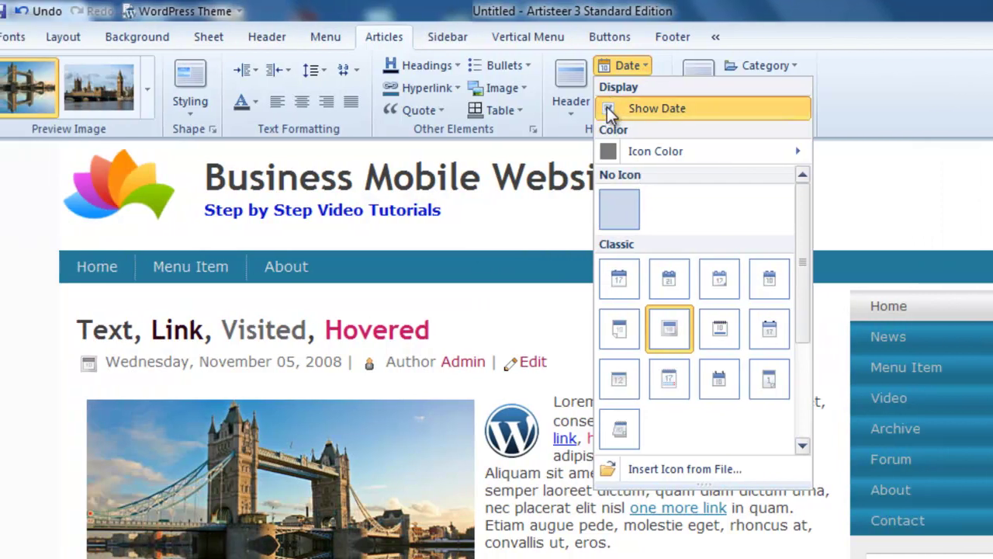
click(609, 110)
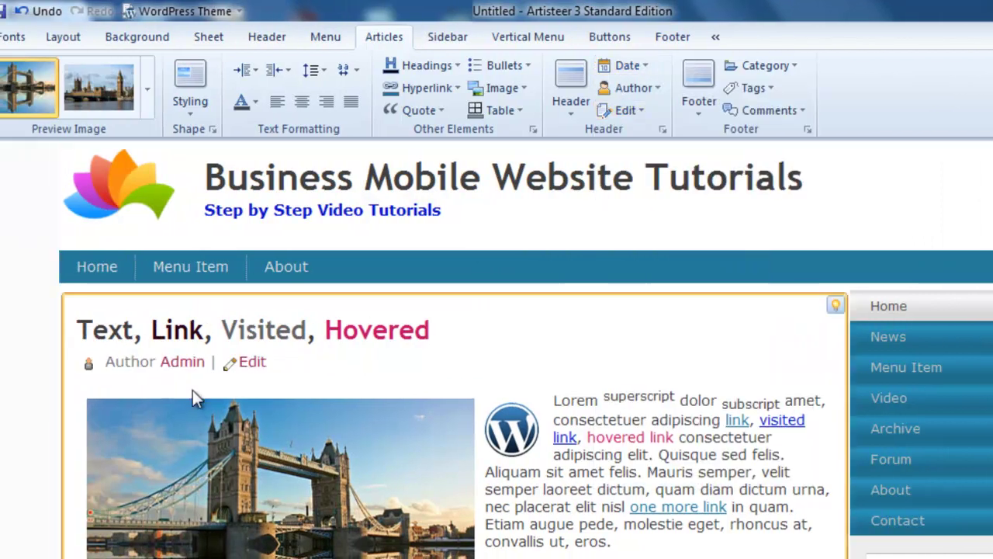
click(650, 89)
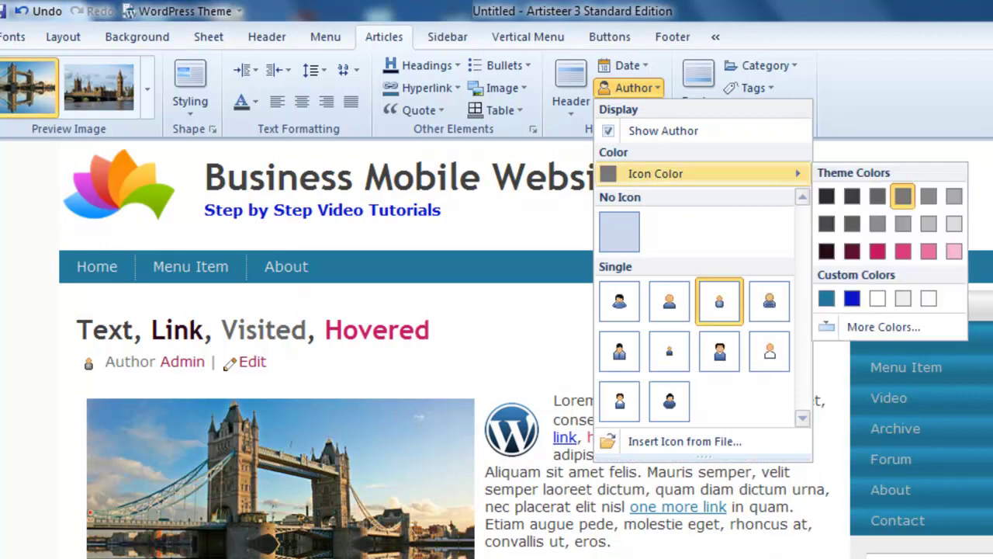
click(371, 421)
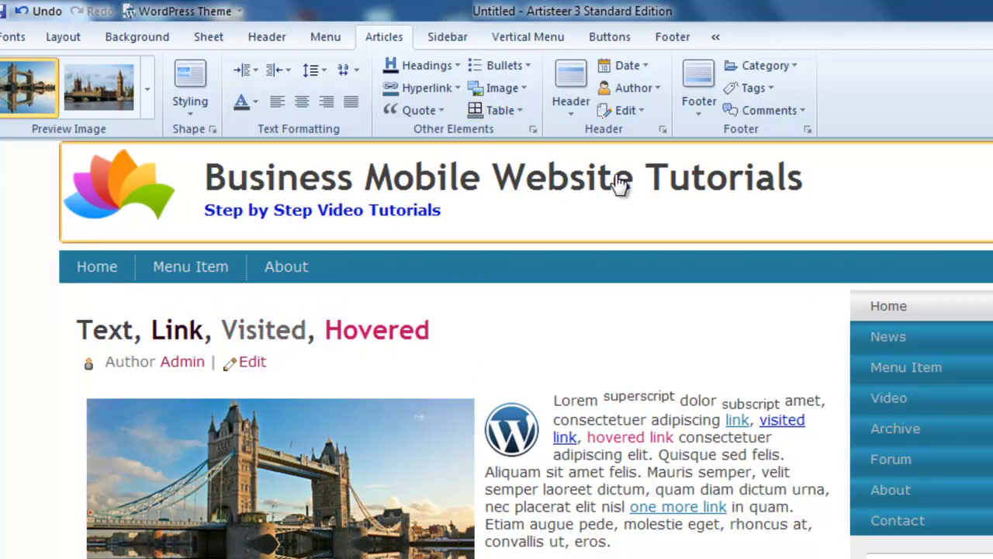
Make the article headline's hovered link colour teal
click(576, 108)
mouse_move(604, 273)
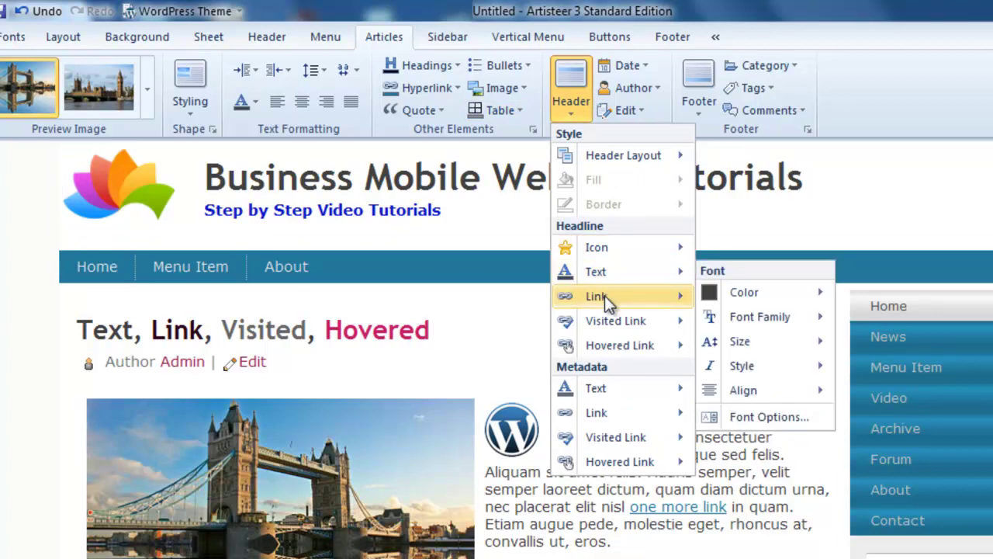
mouse_move(607, 324)
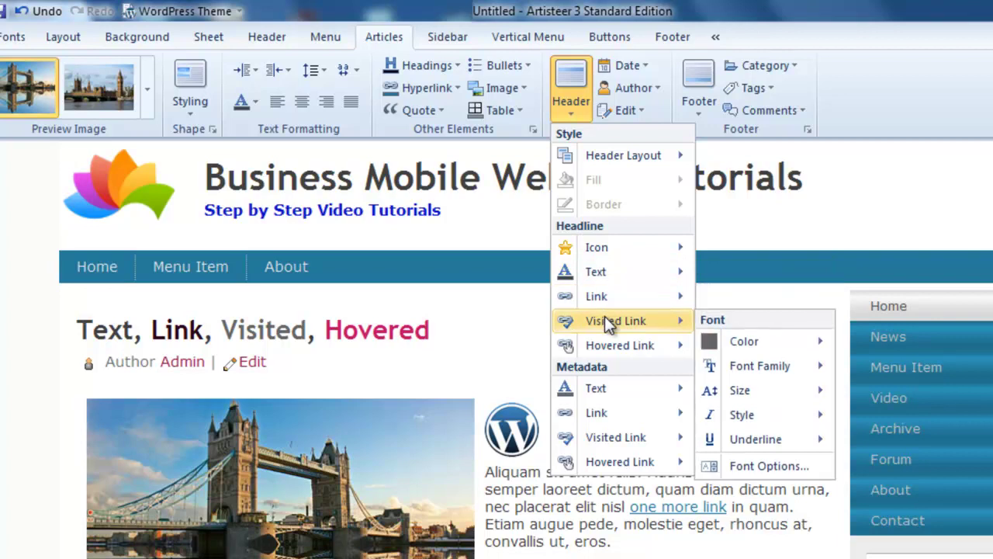
mouse_move(618, 341)
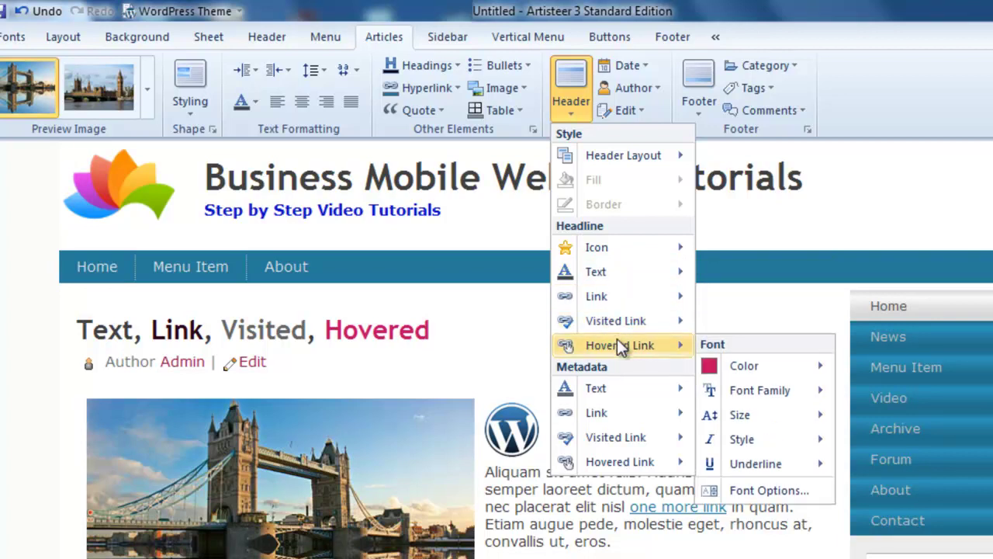
mouse_move(784, 371)
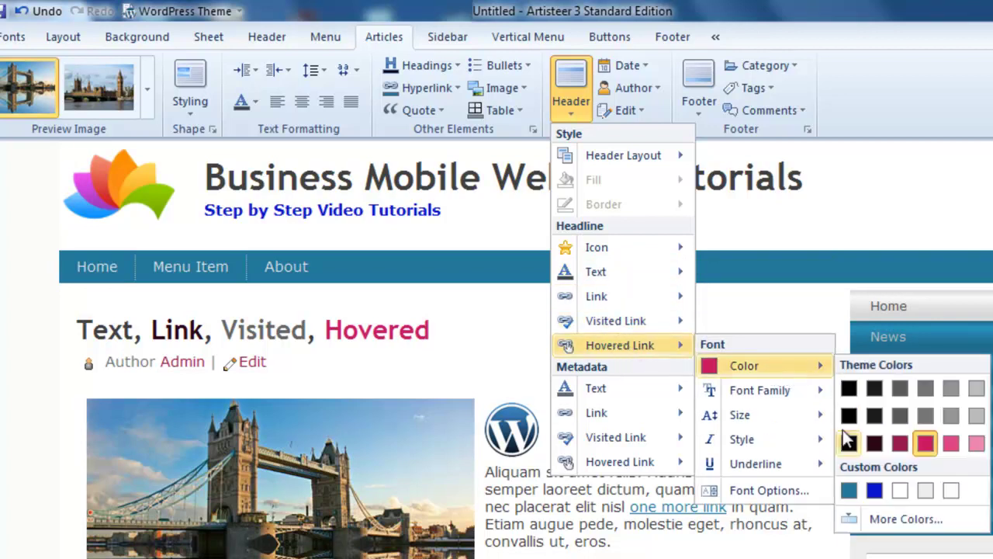
click(849, 490)
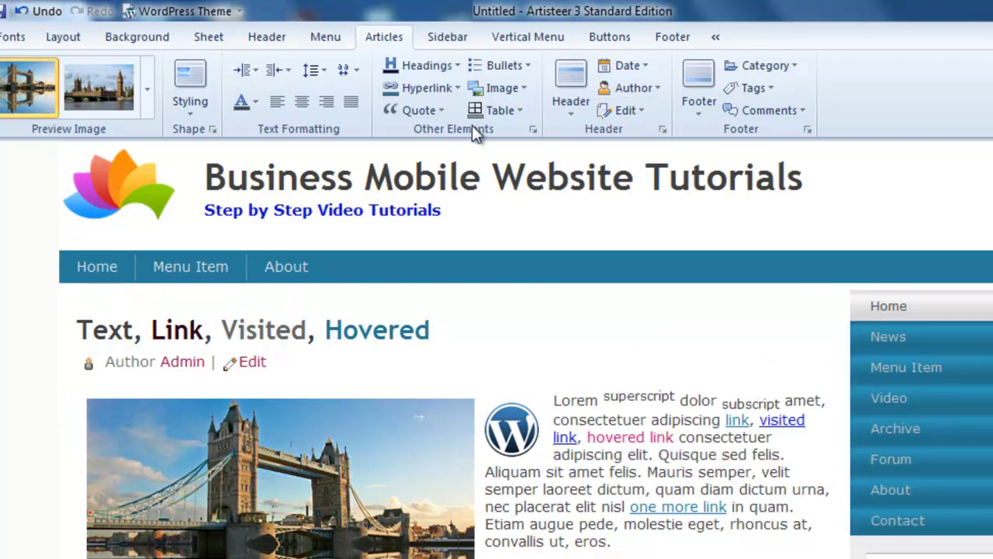
Make the Admin and Edit metadata links teal, with a blue custom hovered colour
click(640, 88)
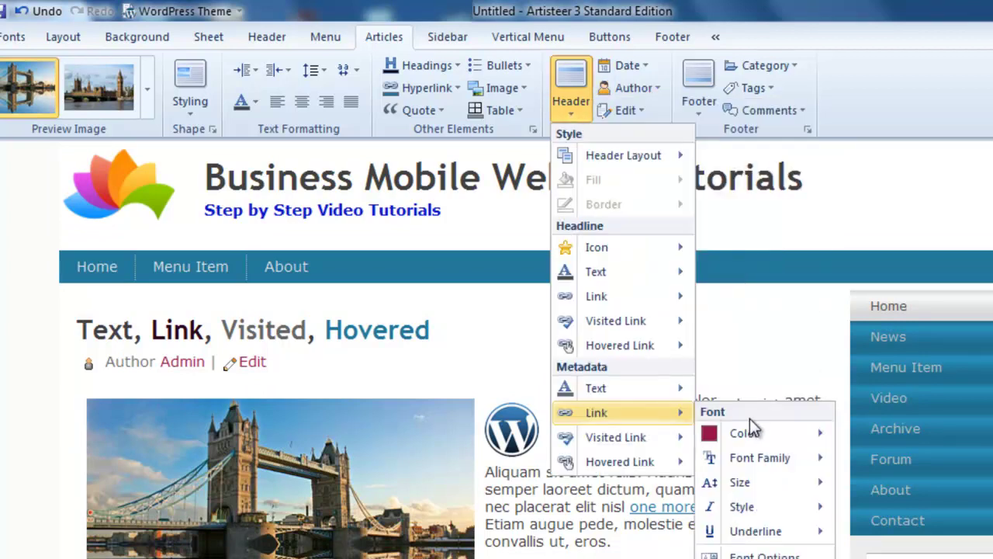
mouse_move(749, 435)
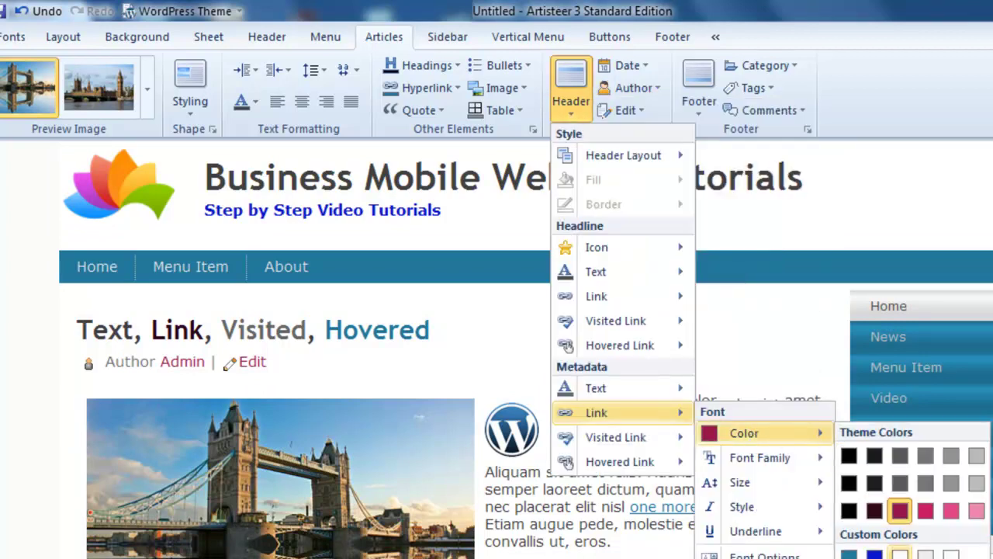
click(849, 553)
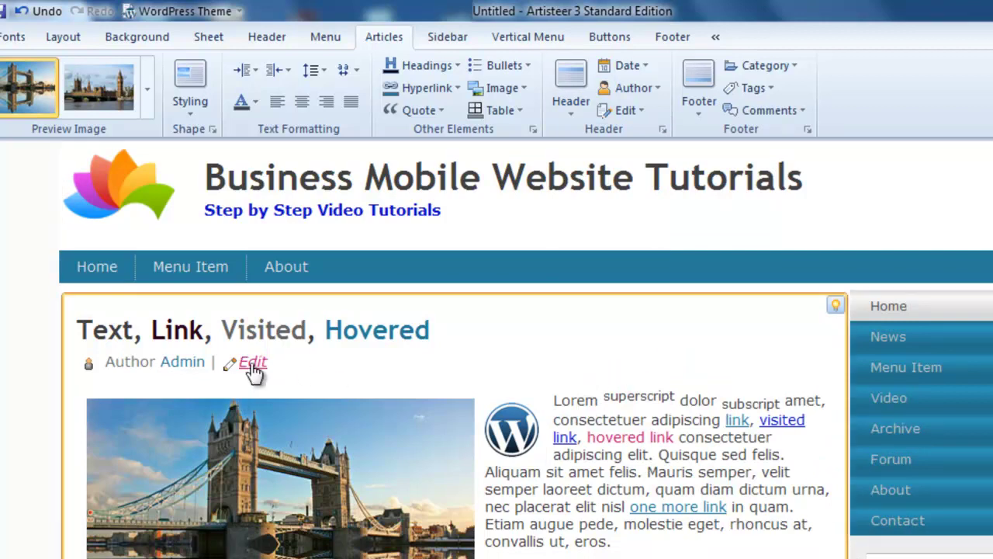
click(628, 110)
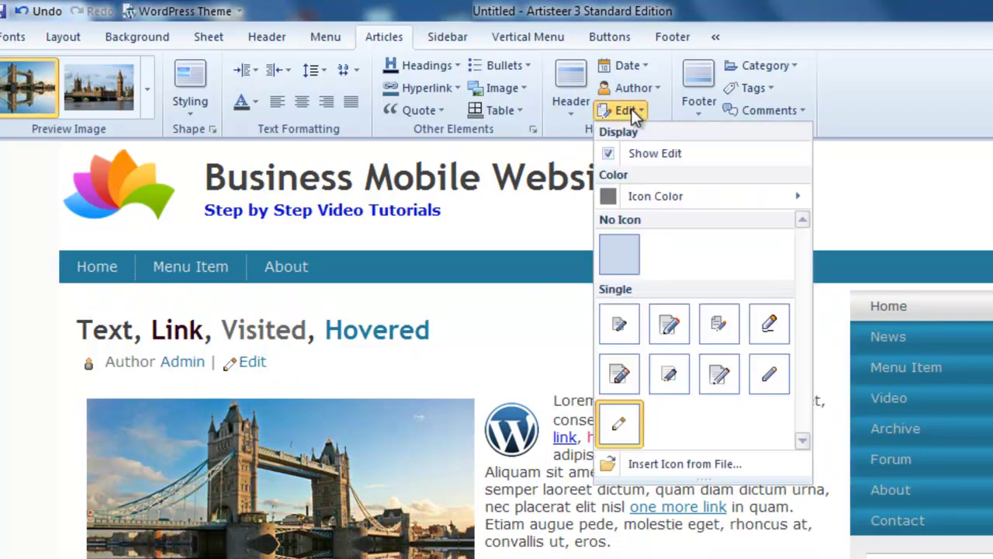
click(525, 77)
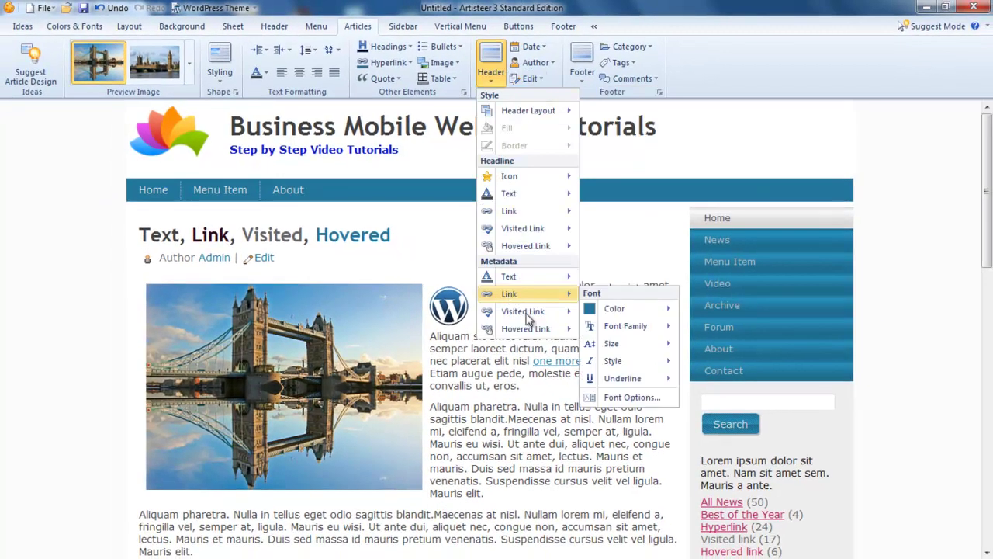
mouse_move(527, 330)
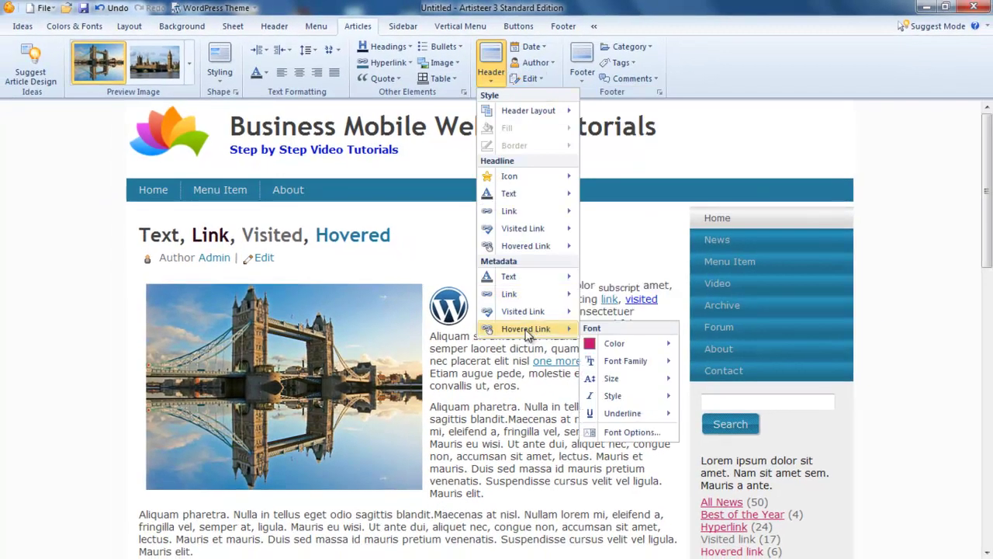
mouse_move(625, 343)
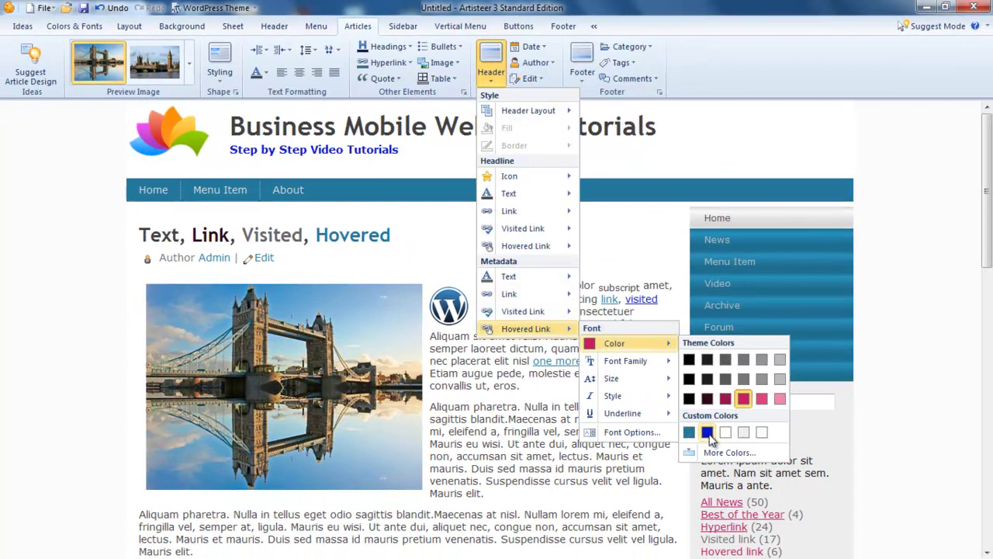
click(708, 433)
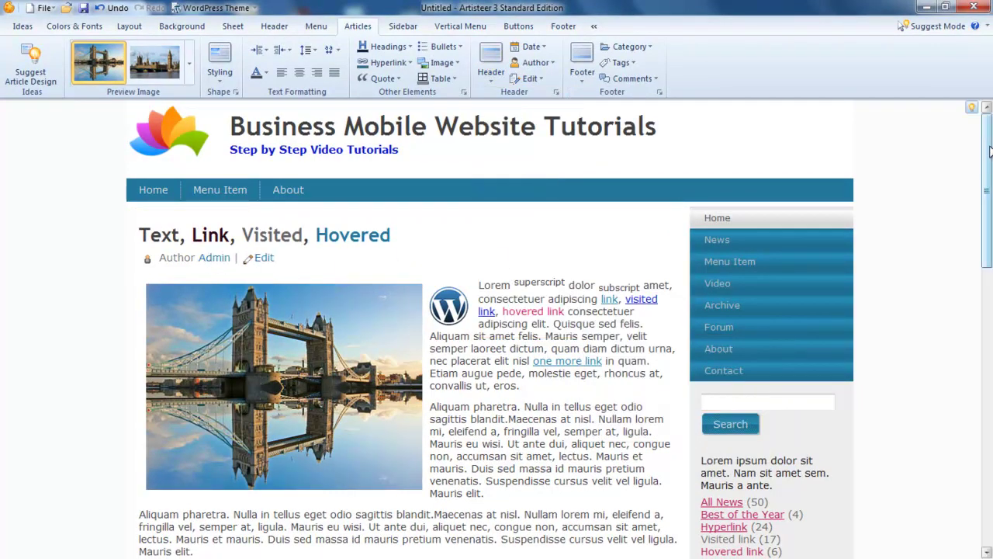
Recolour the article footer's metadata links with a custom colour
scroll(365, 342, down, 3)
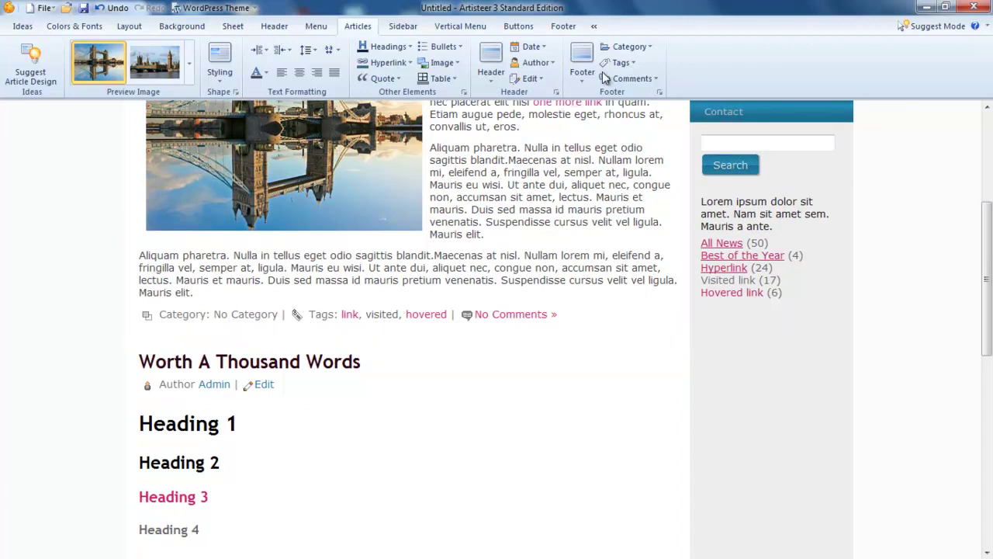
click(586, 91)
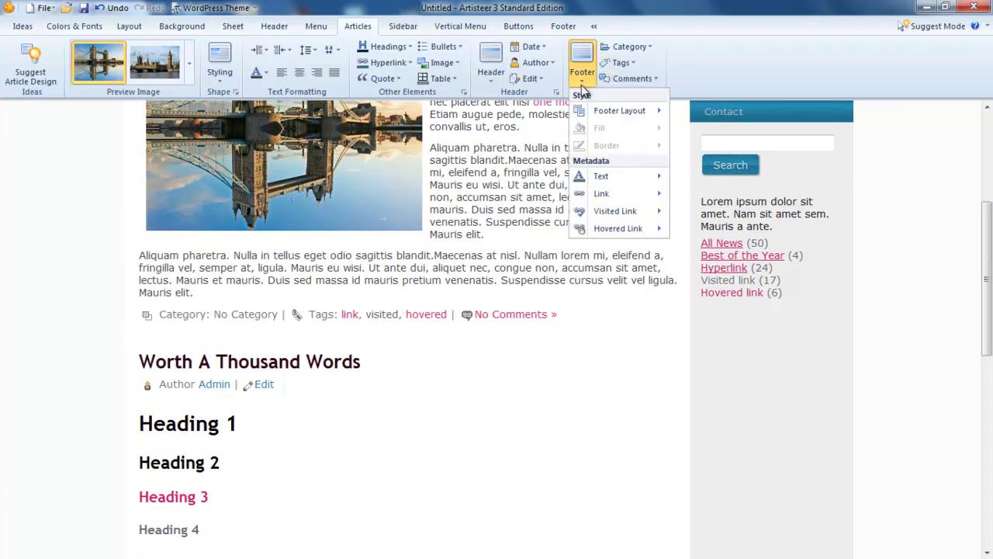
mouse_move(617, 179)
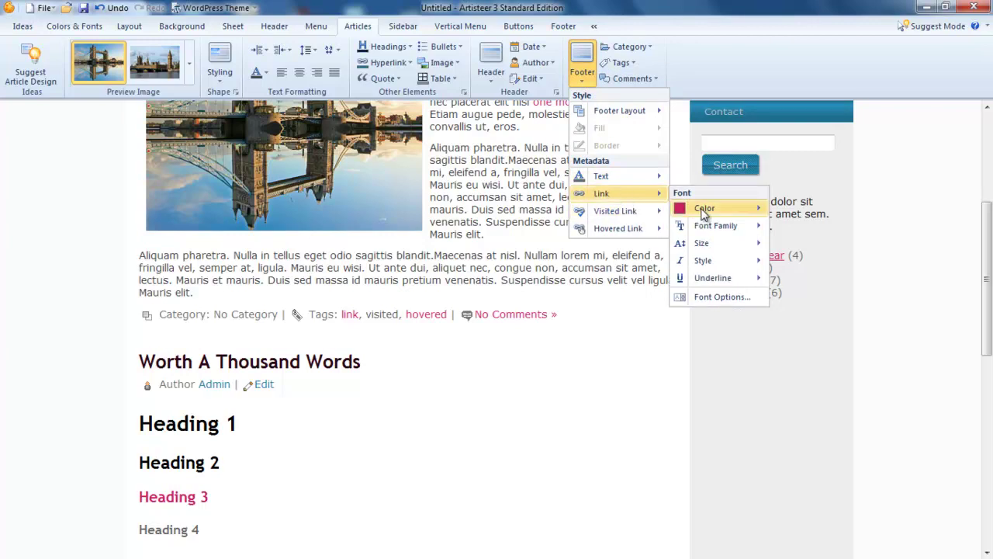
mouse_move(704, 213)
click(776, 293)
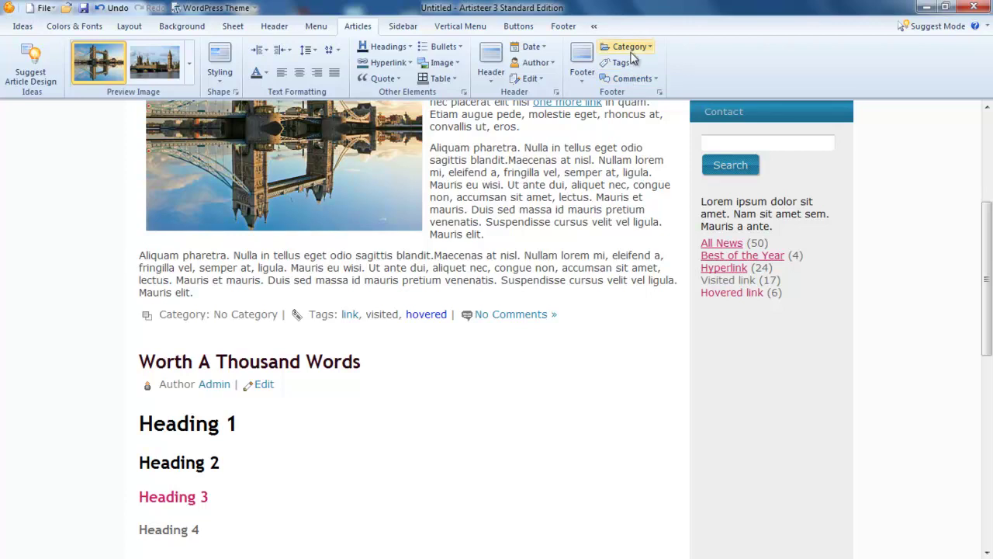
Give the article footer a block layout filled with light grey
click(582, 63)
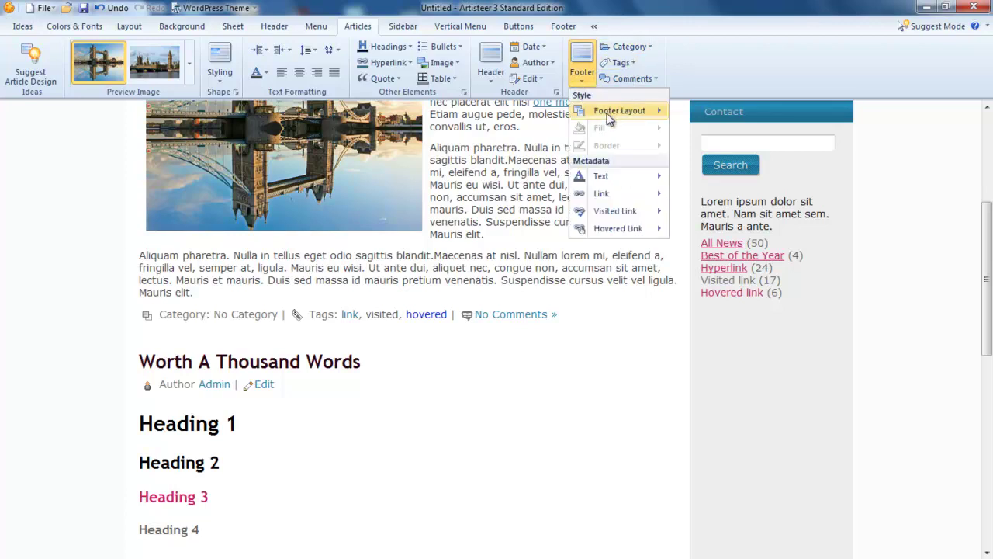
mouse_move(627, 114)
click(757, 171)
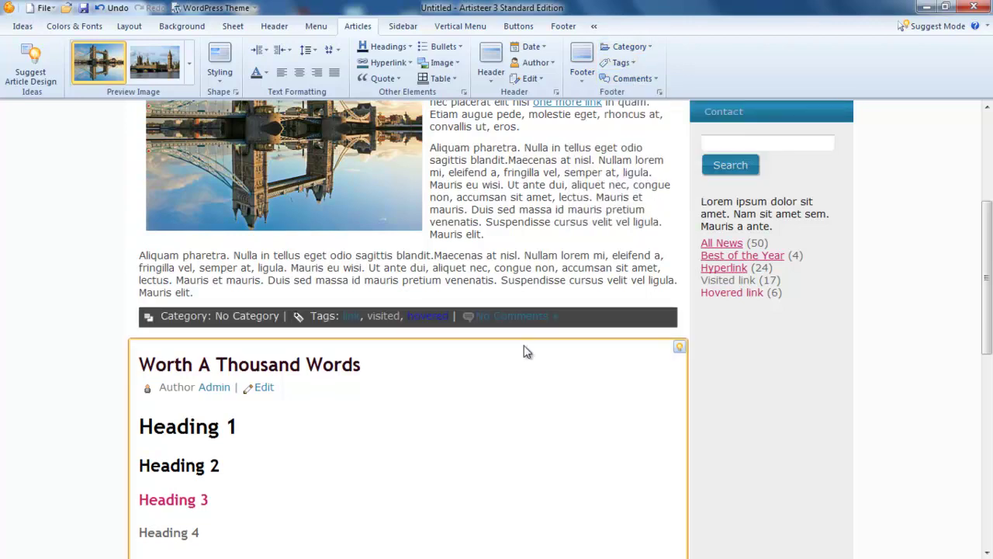
click(584, 77)
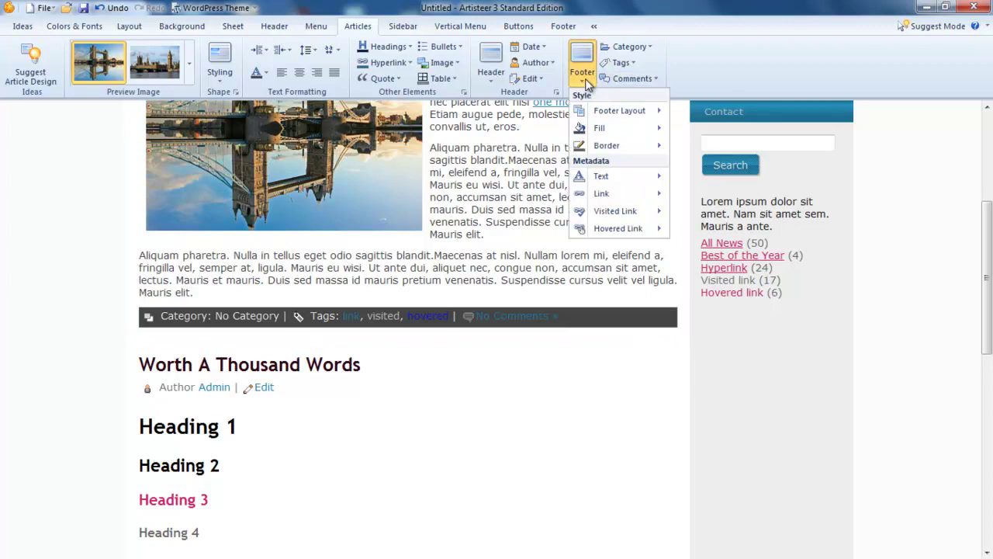
mouse_move(602, 128)
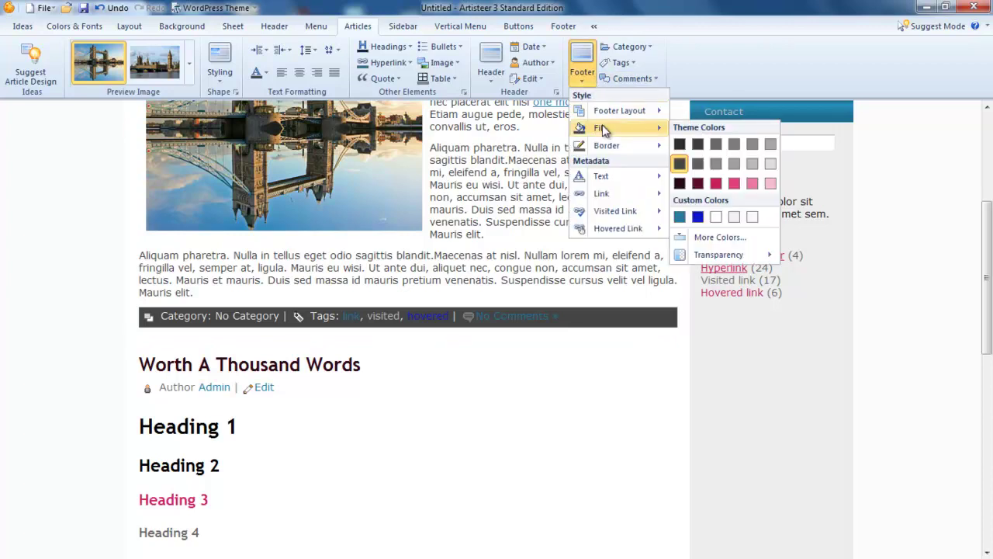
click(770, 164)
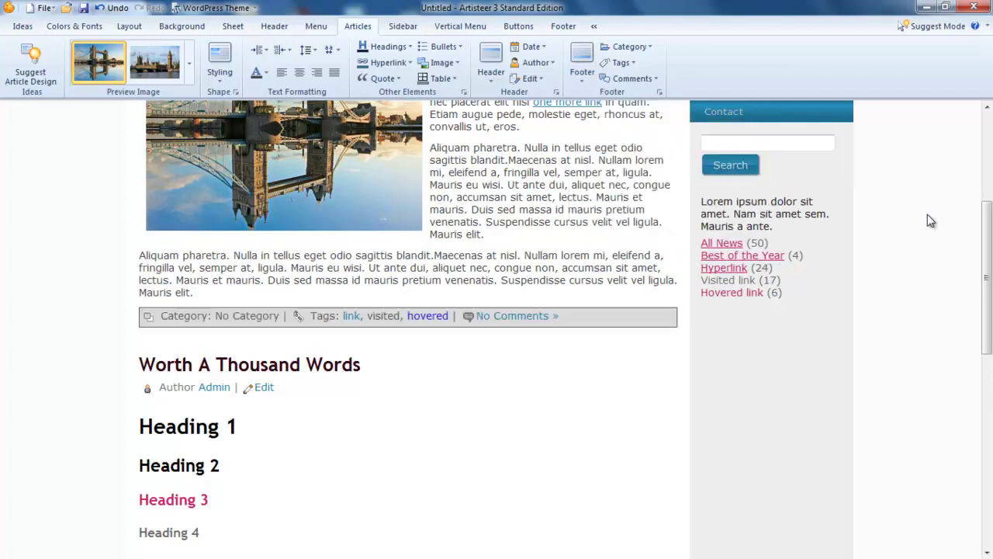
Set the article footer border width to No Border
click(587, 76)
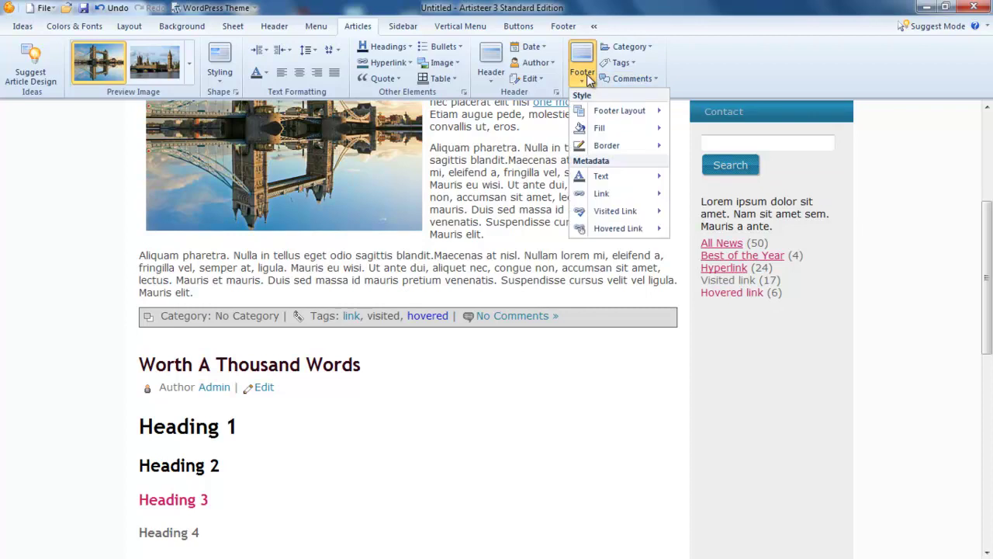
mouse_move(629, 148)
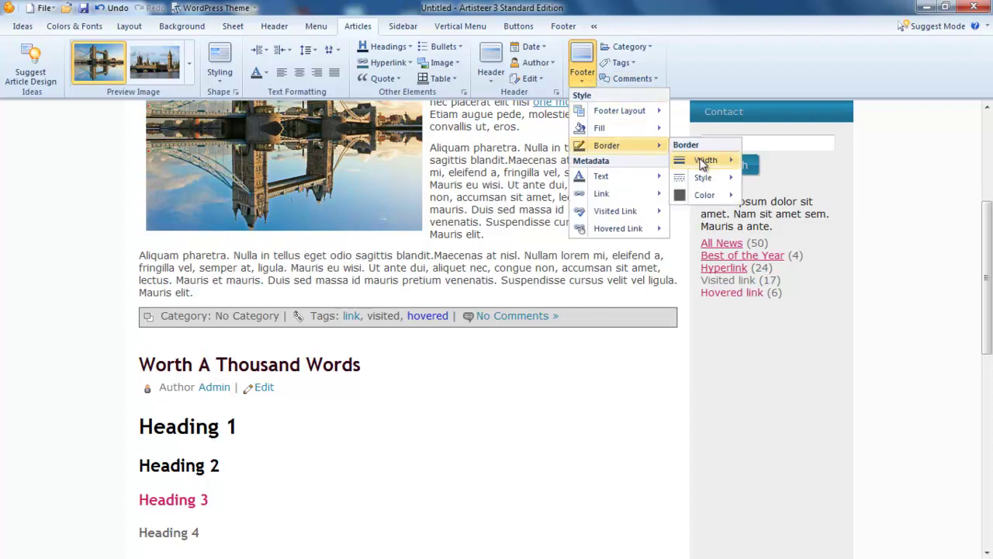
mouse_move(704, 162)
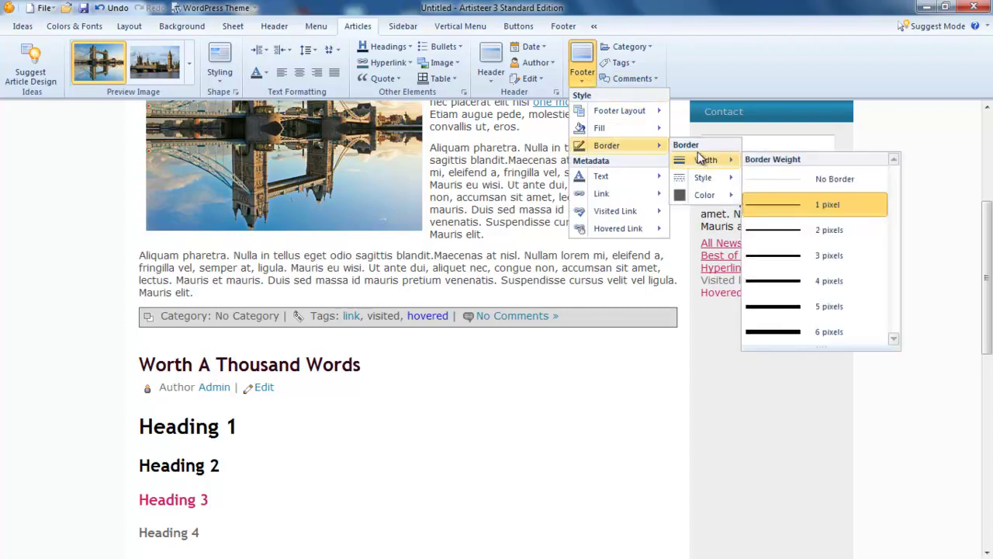
click(830, 191)
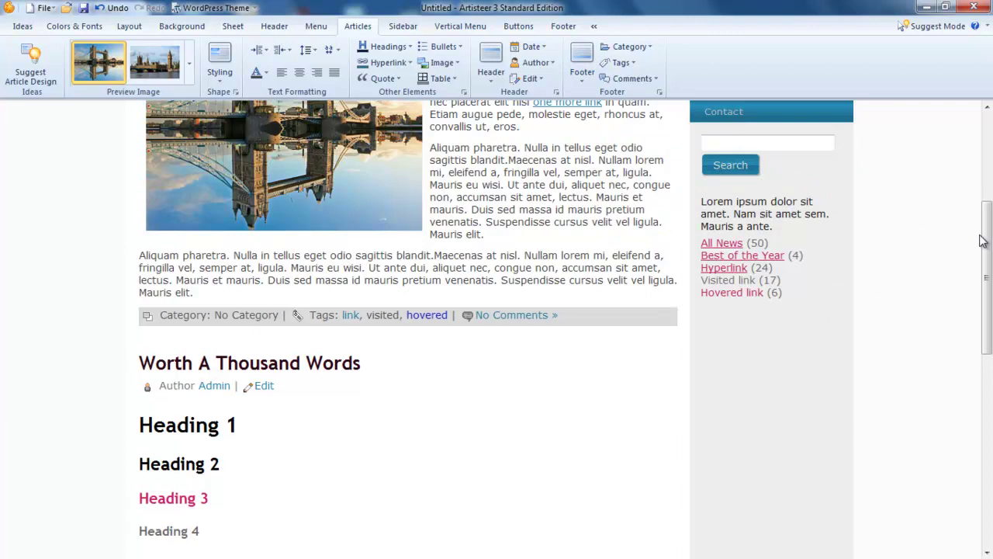
drag(987, 277, 986, 190)
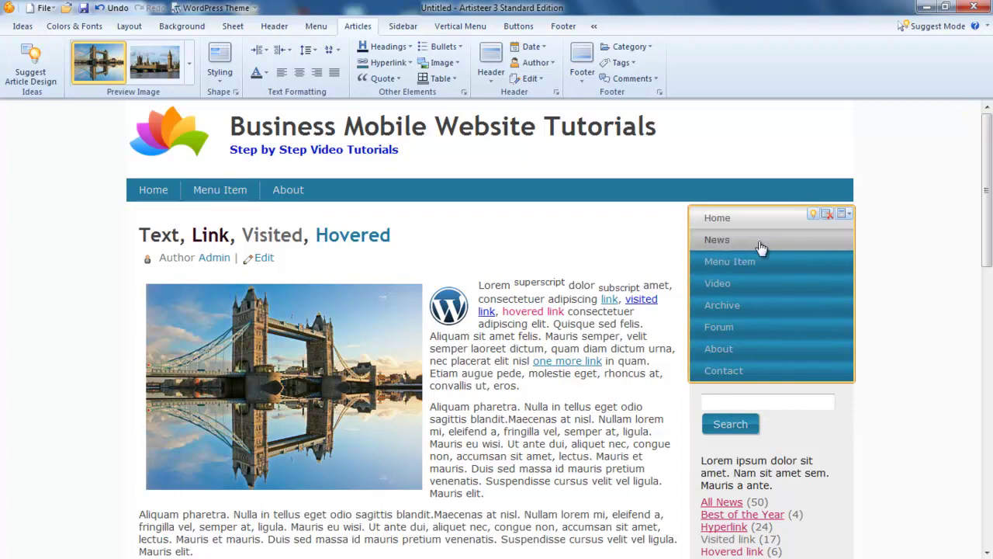
Make the vertical menu's passive item text a white custom colour
click(461, 28)
click(582, 80)
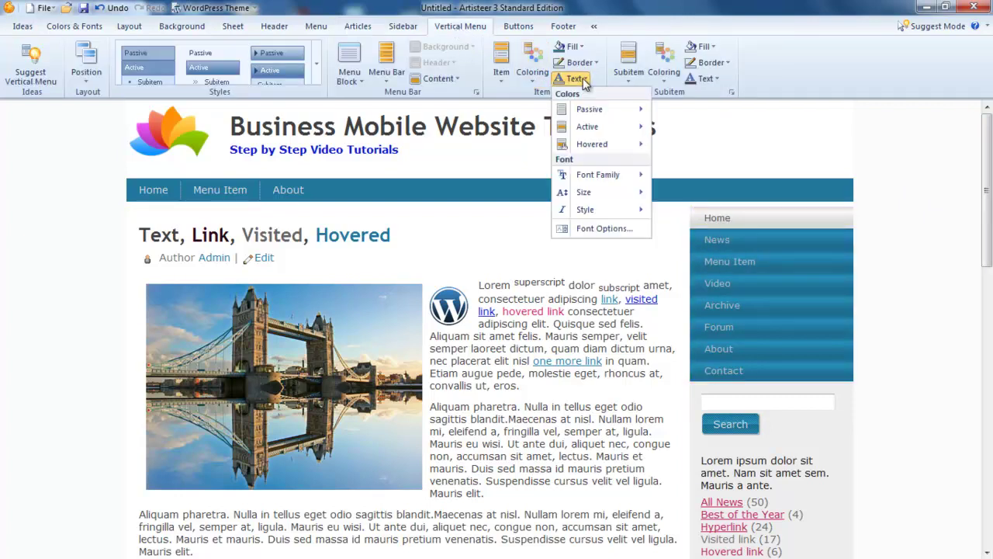
mouse_move(588, 113)
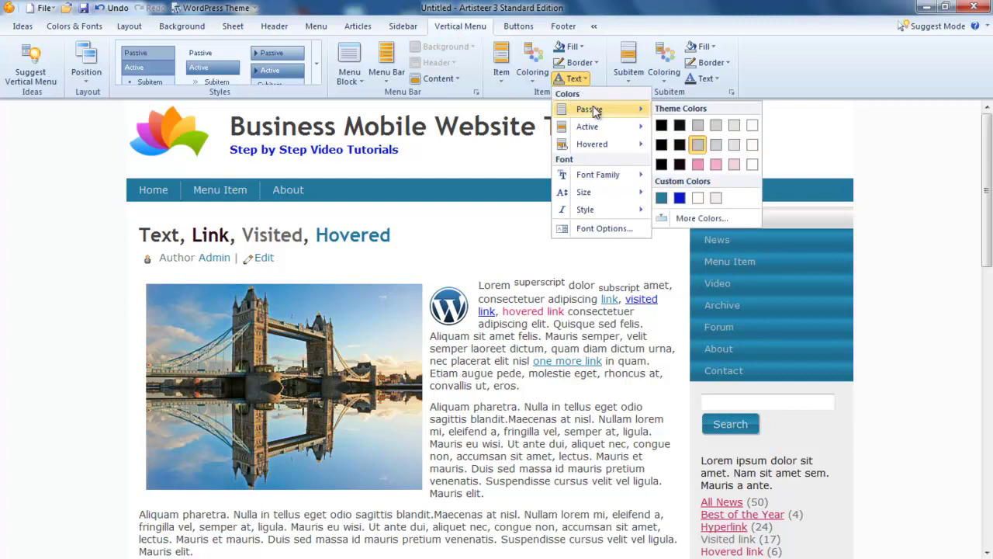
click(698, 200)
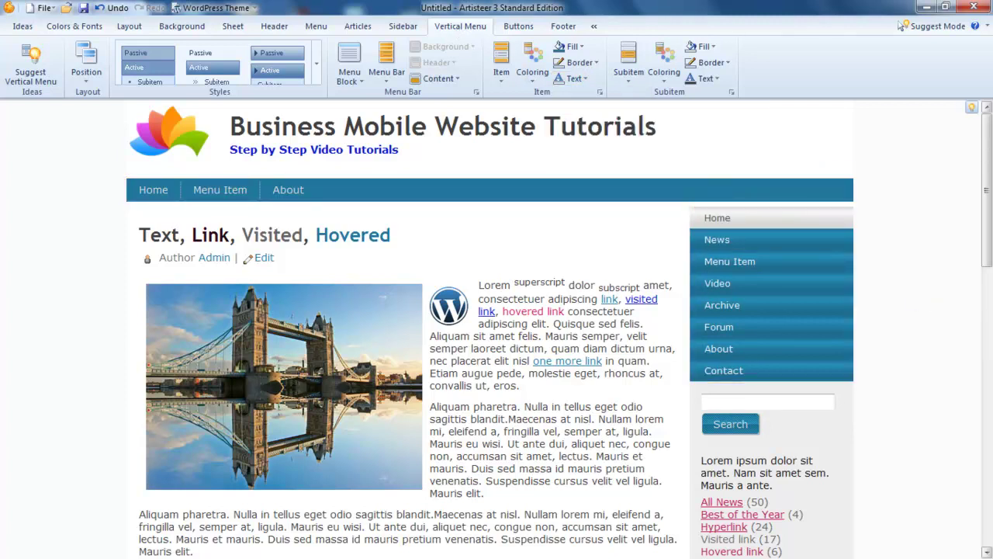
Make the horizontal top menu's passive item text white as well
click(315, 27)
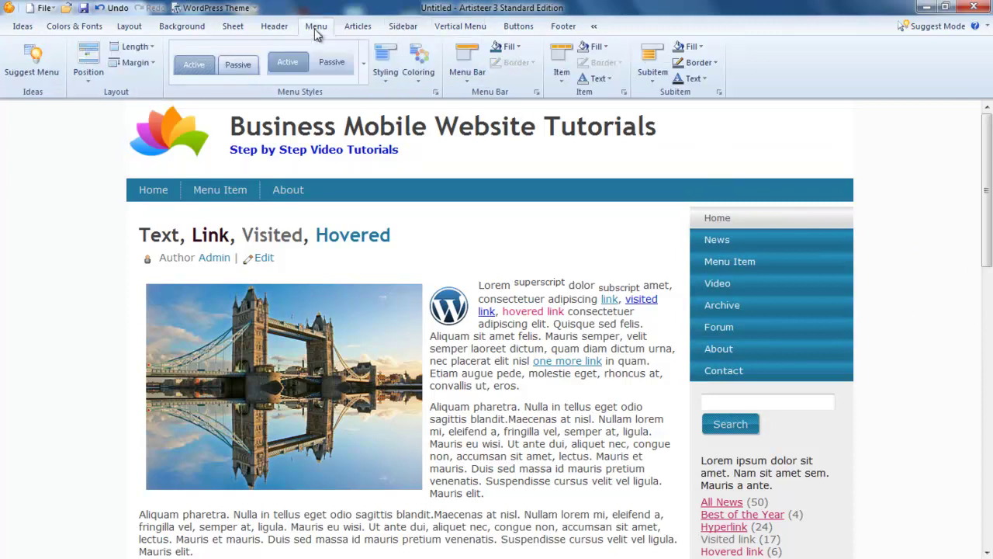
click(600, 75)
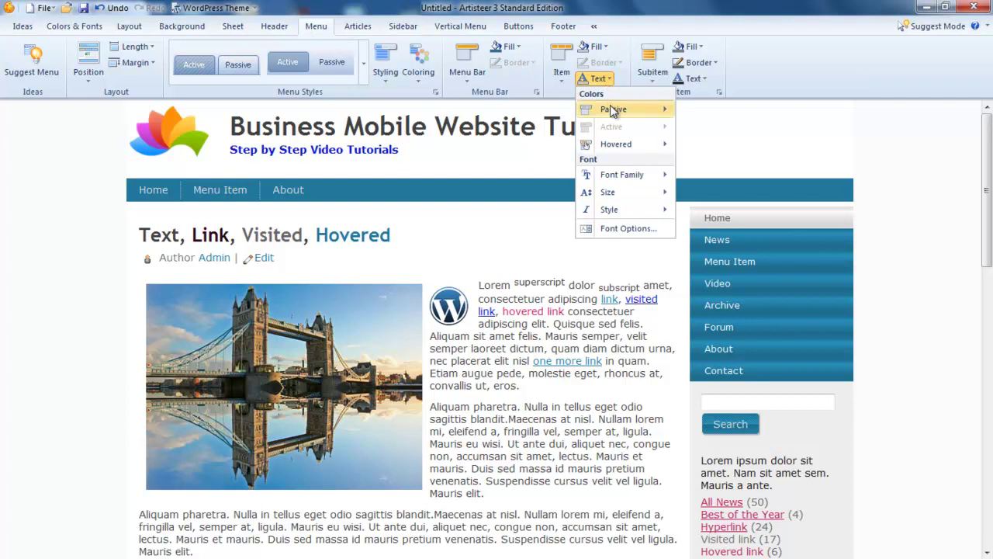
mouse_move(611, 109)
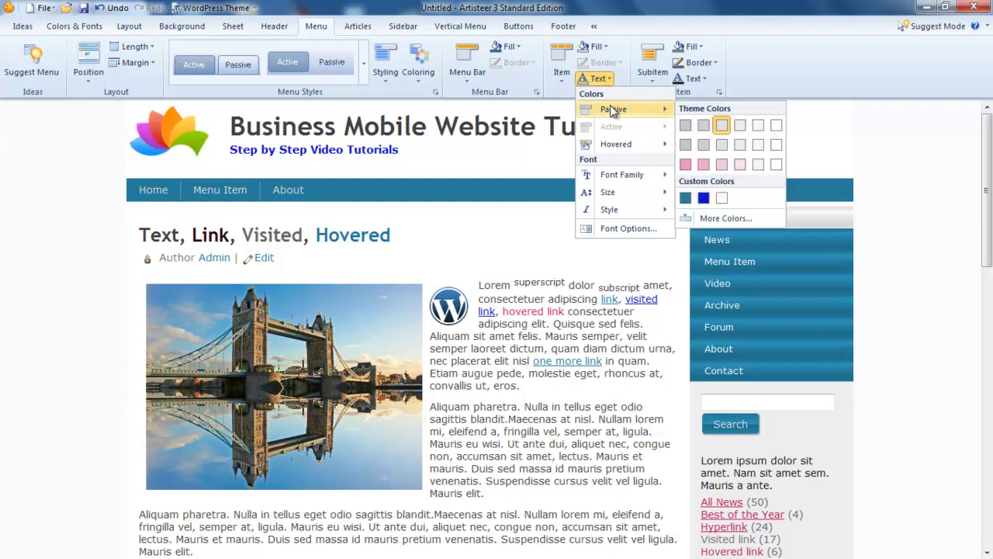
click(722, 198)
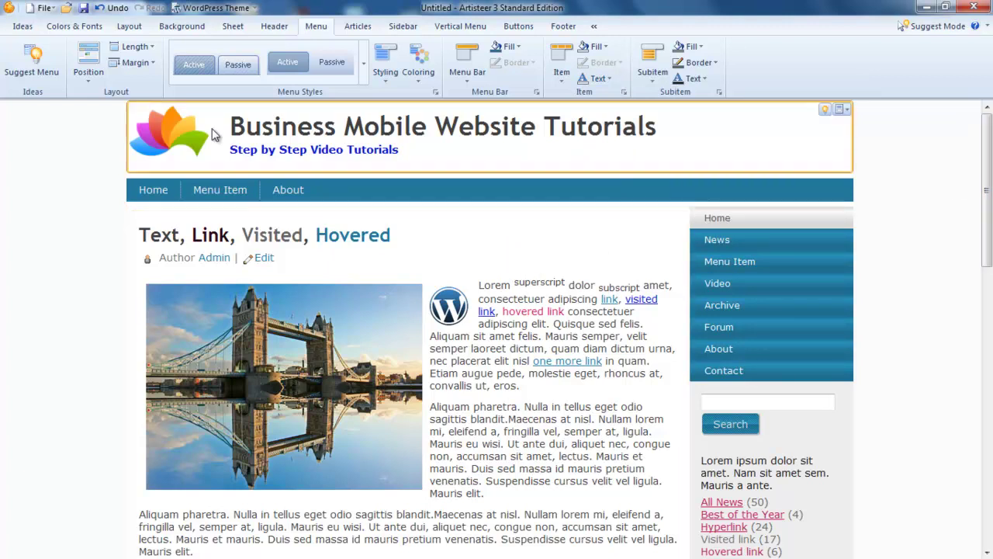
Browse the font sets and typography presets, then set Font Scale to 100%
click(82, 27)
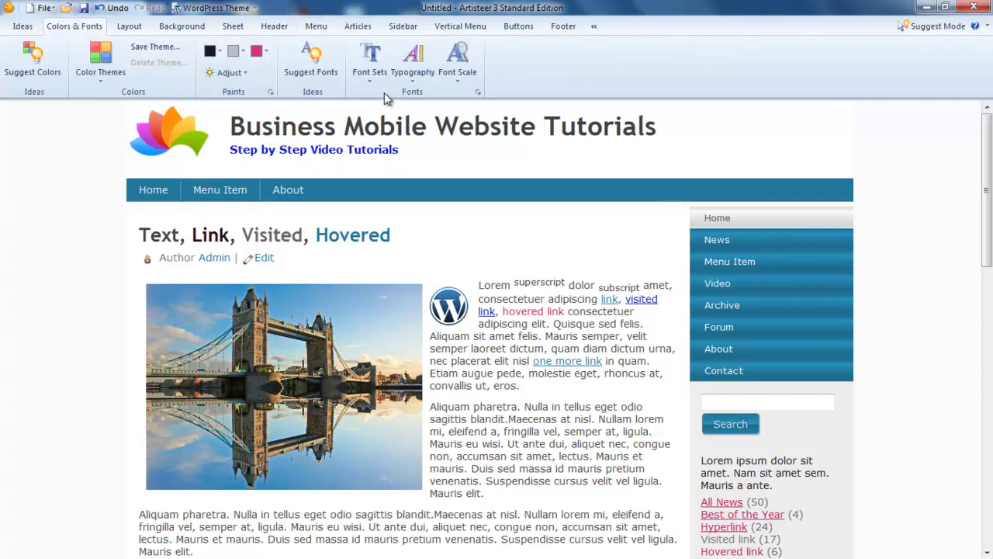
click(370, 68)
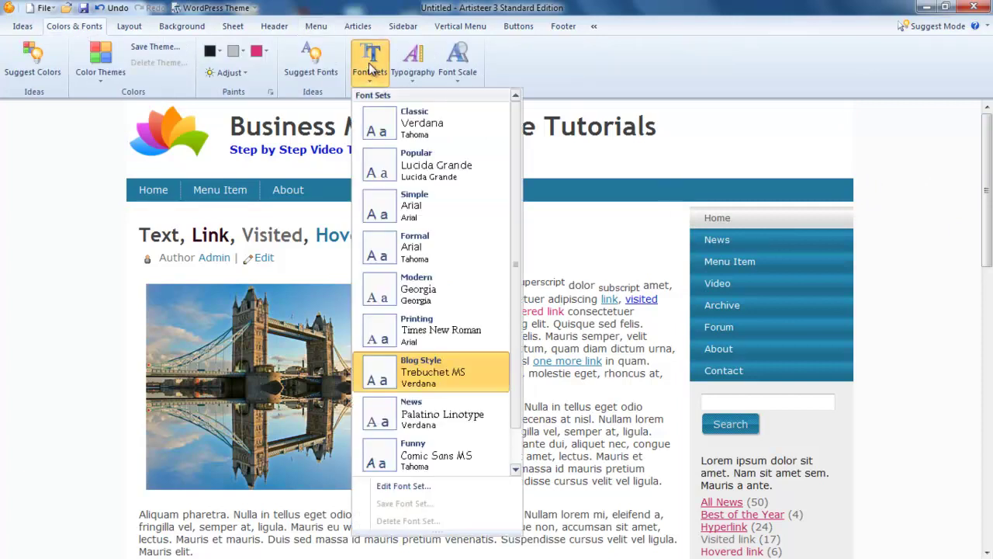
click(407, 62)
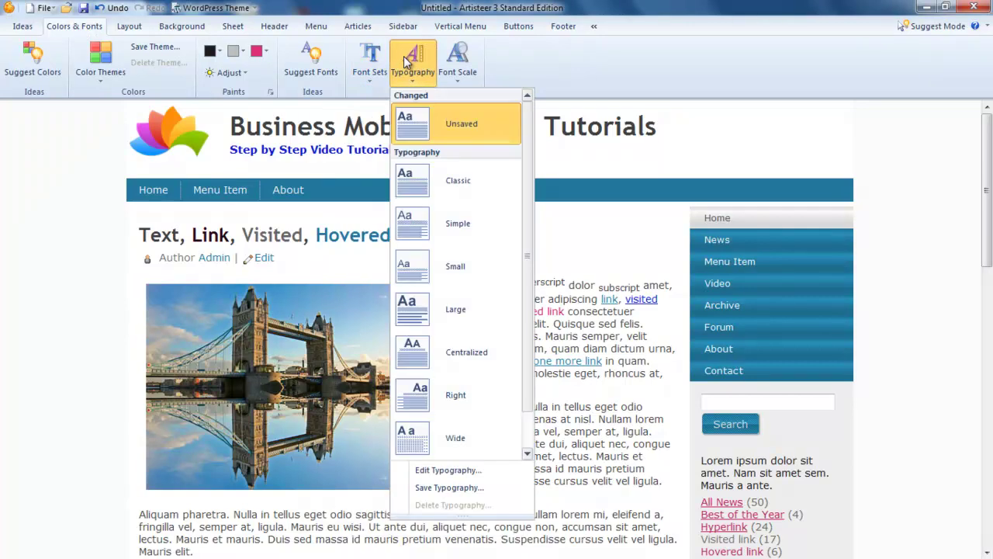
click(457, 61)
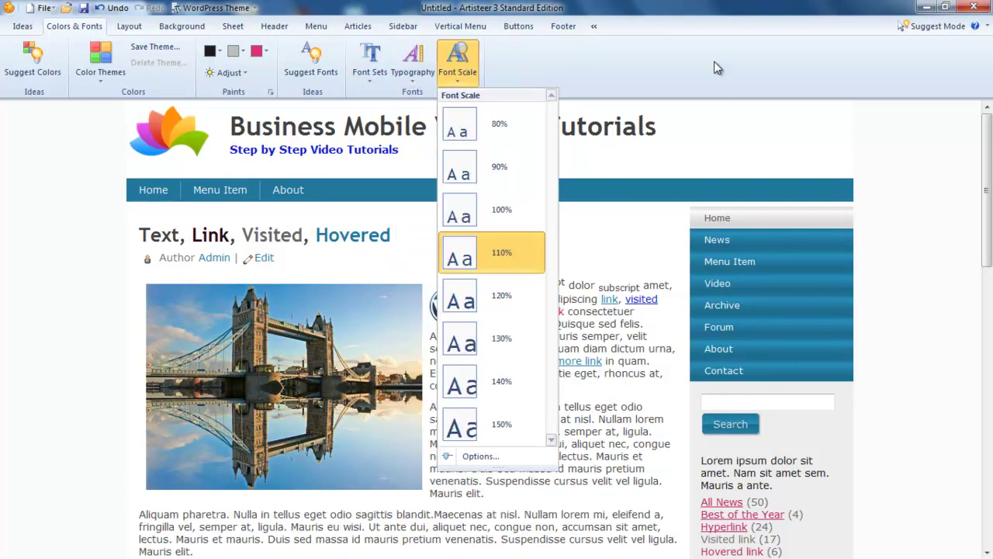
click(508, 210)
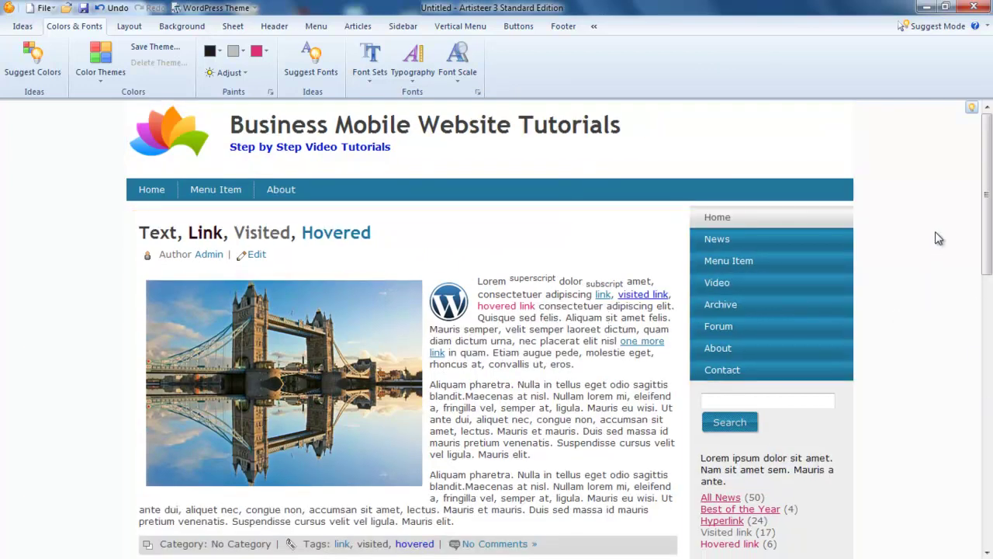
drag(987, 199, 989, 222)
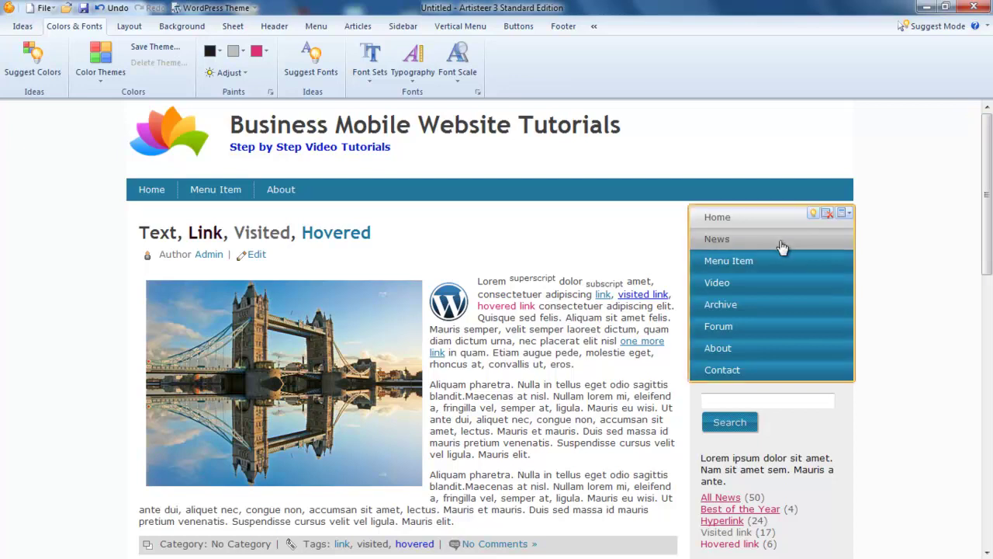
Save the project as mobile-website and export it as a WordPress theme ZIP archive named mobile-website
click(44, 8)
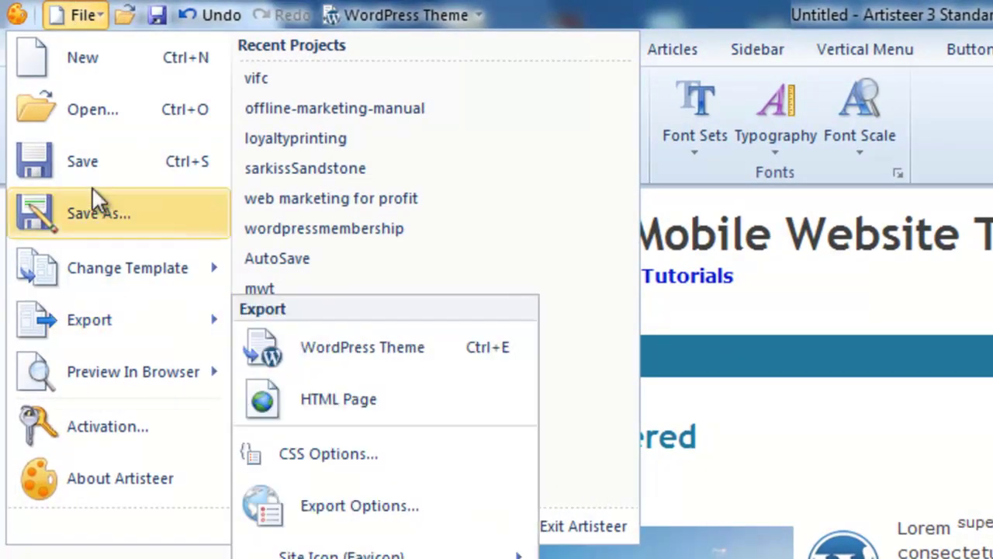
click(95, 212)
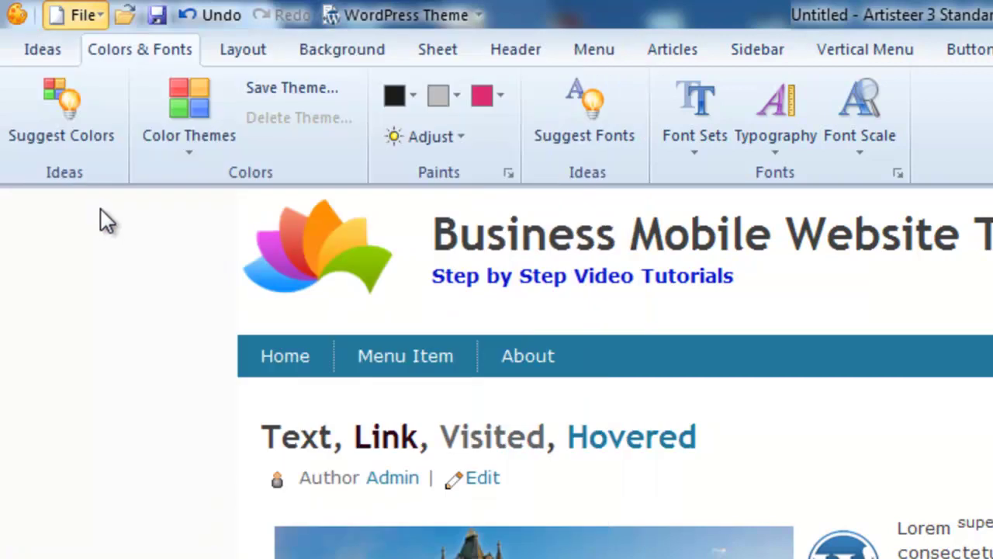
click(84, 17)
mouse_move(127, 310)
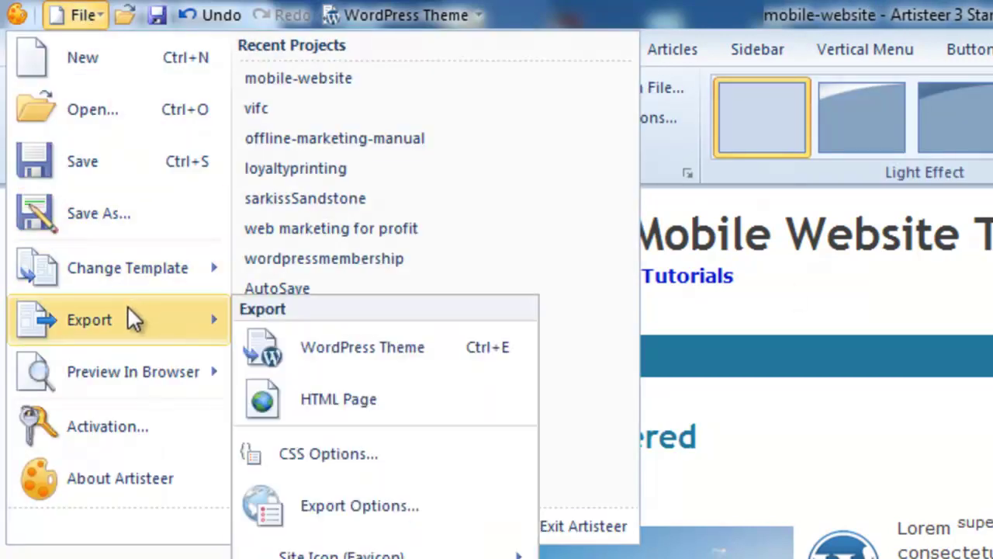
click(364, 347)
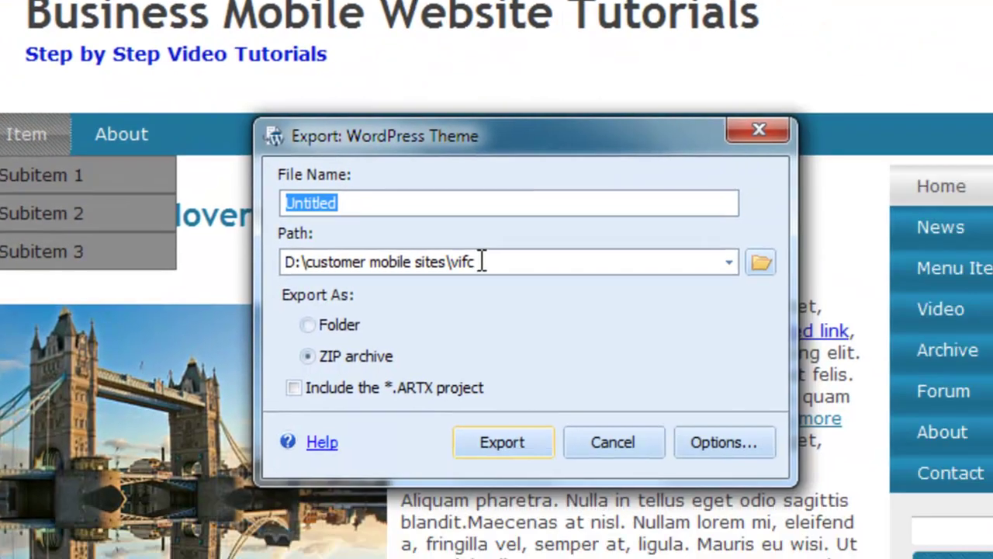
text(mobile-website)
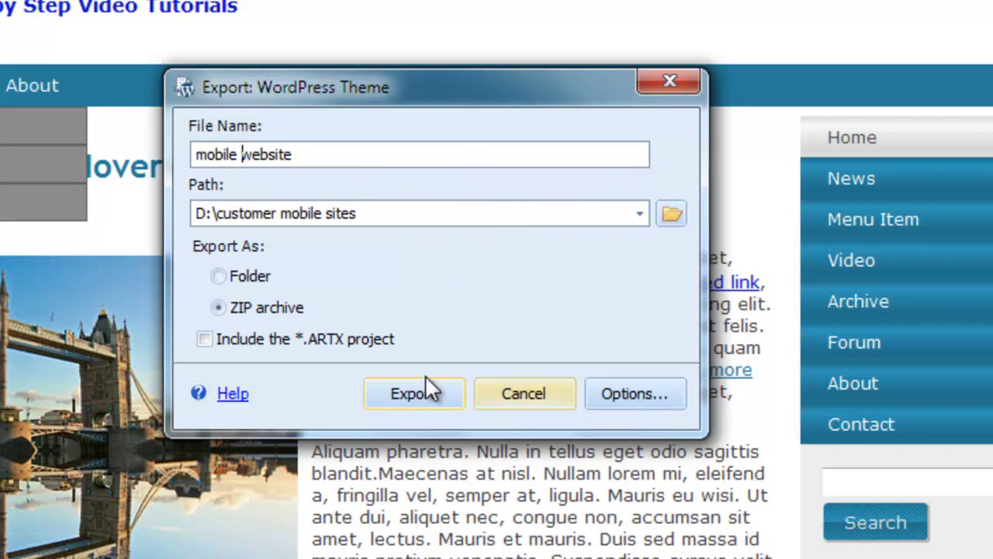
click(417, 397)
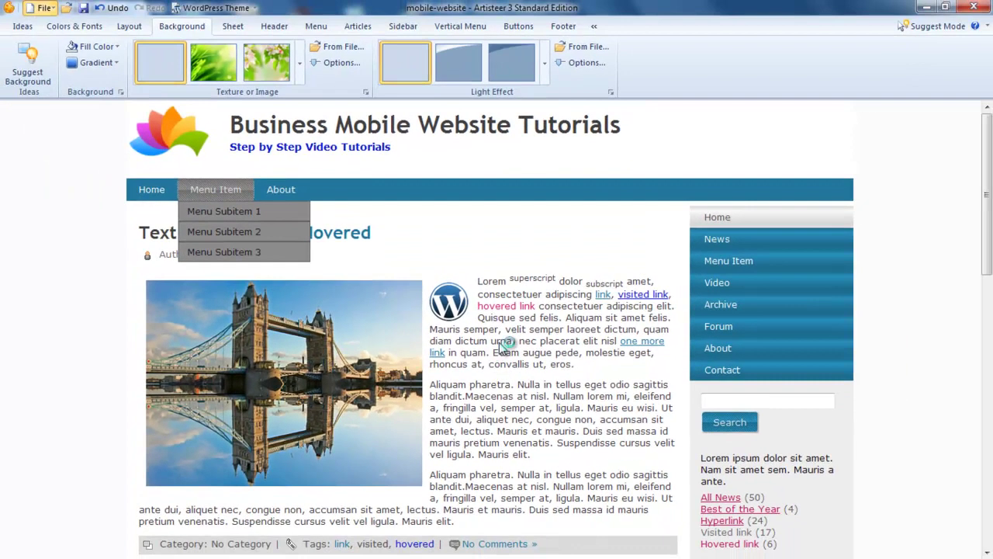